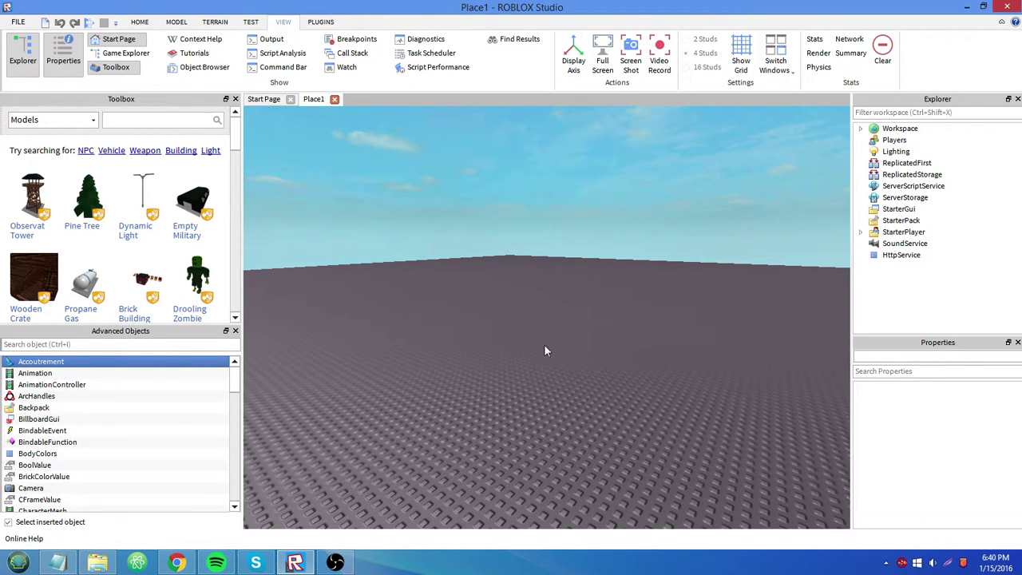
Close the Toolbox and Advanced Objects panes and minimize the ribbon to enlarge the 3D view
click(139, 22)
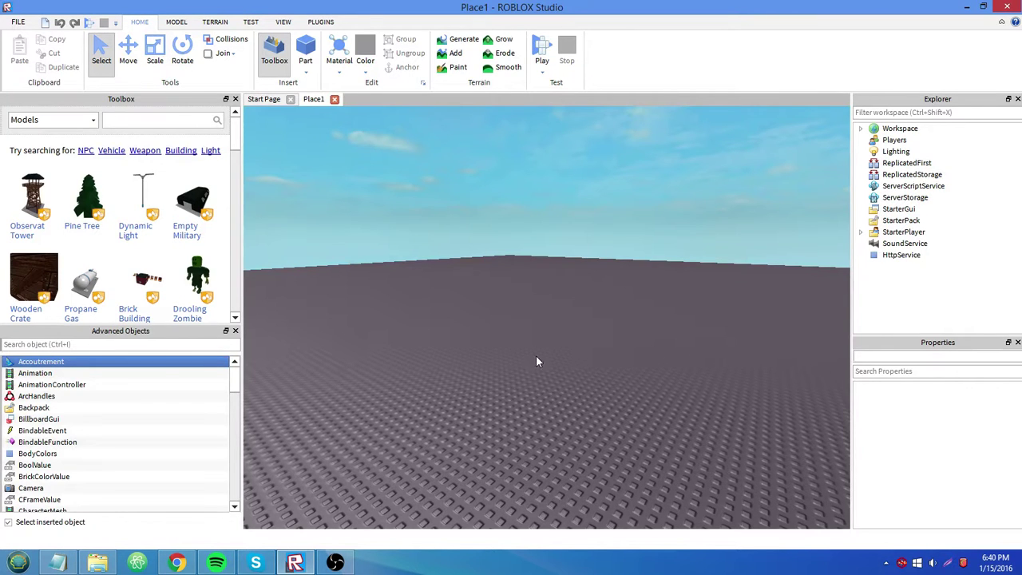
right_drag(373, 268, 374, 273)
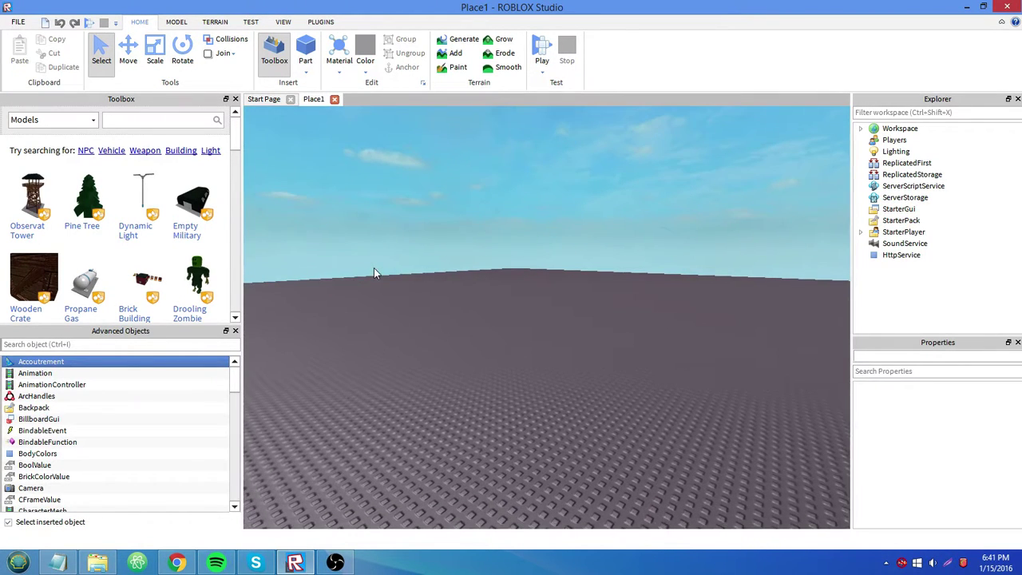
click(236, 99)
double_click(137, 22)
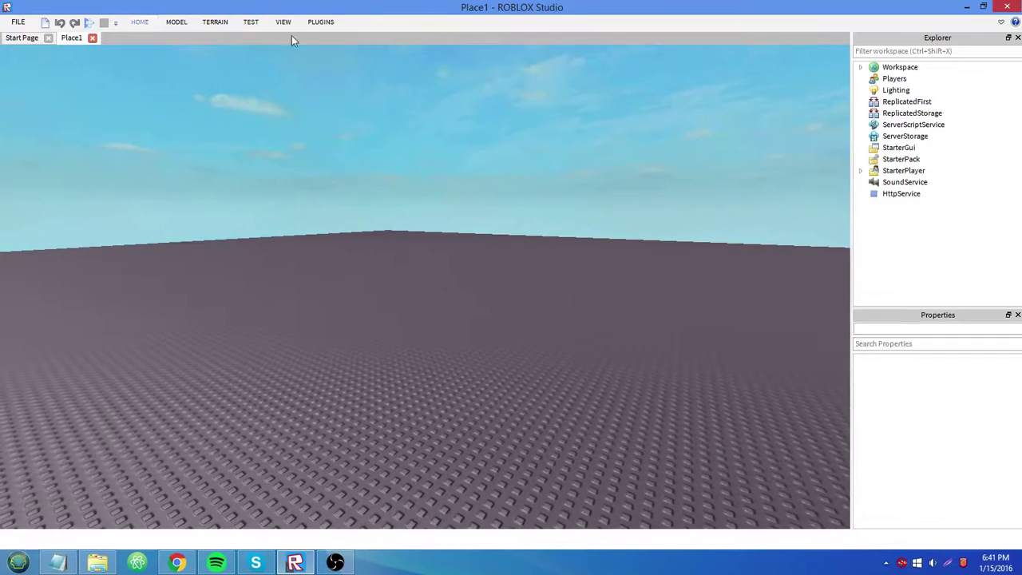
Undock Explorer and Properties and place them as floating windows side by side over the 3D view
drag(934, 38, 512, 139)
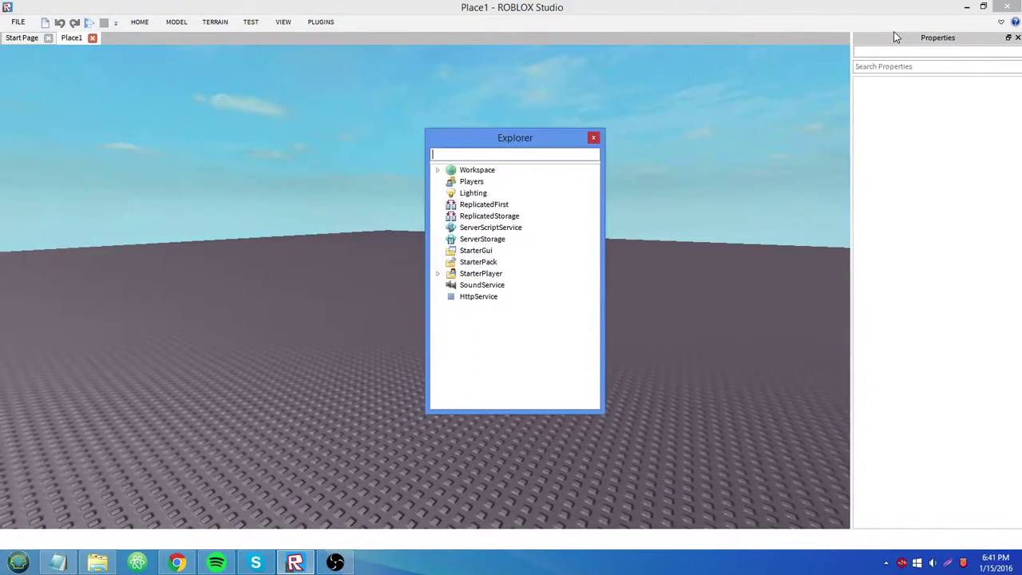
drag(894, 37, 790, 168)
drag(557, 146, 608, 176)
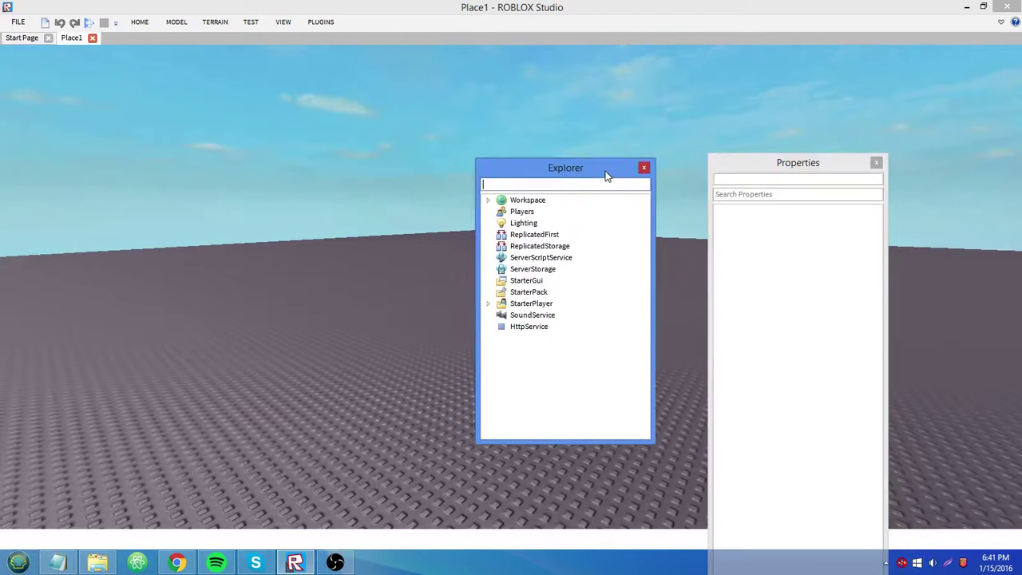
Insert a ScreenGui object into StarterGui
right_click(528, 281)
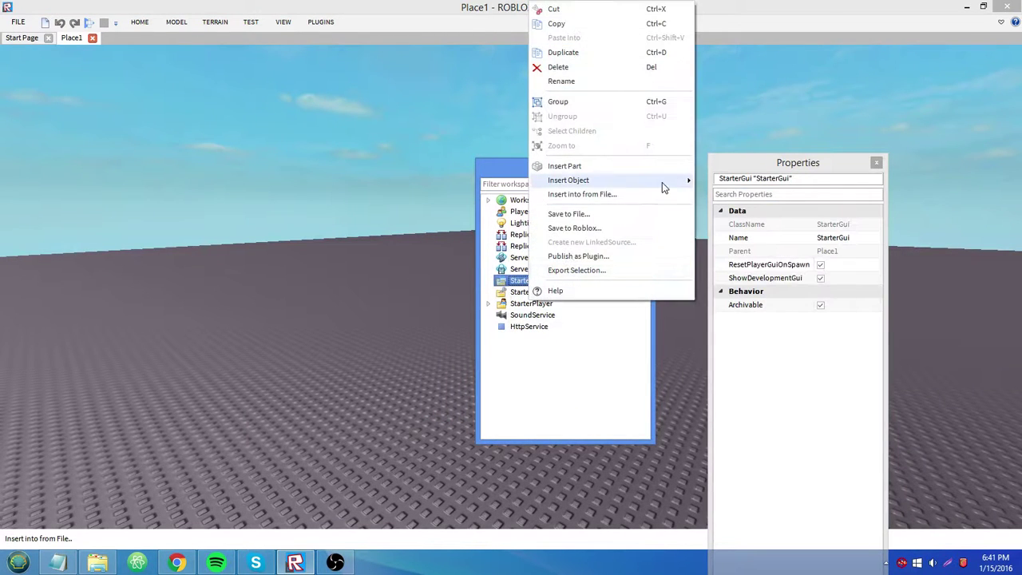
mouse_move(664, 182)
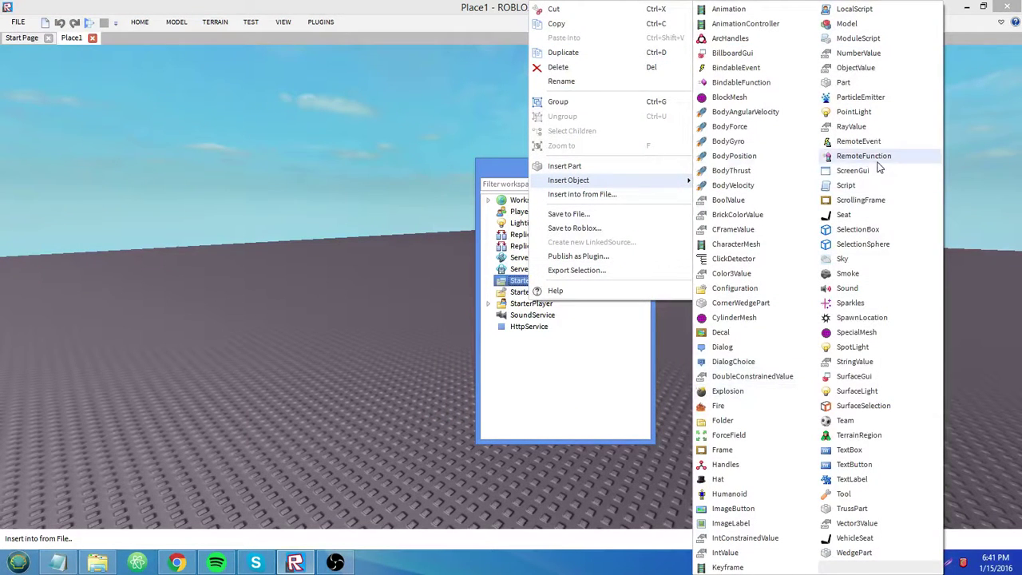
click(853, 170)
Insert an ImageLabel and an ImageButton into the ScreenGui
right_click(569, 294)
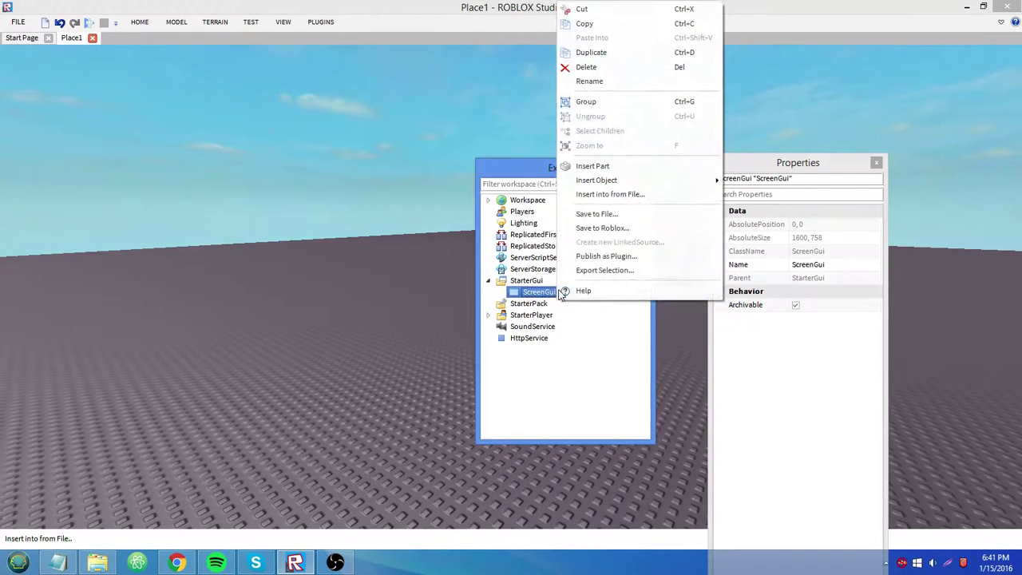
mouse_move(636, 182)
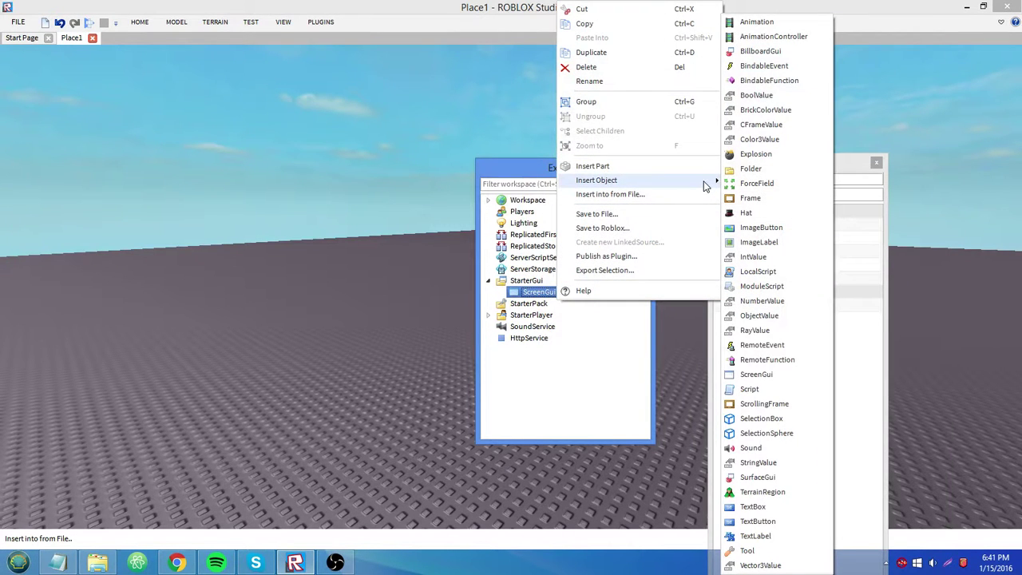
click(789, 242)
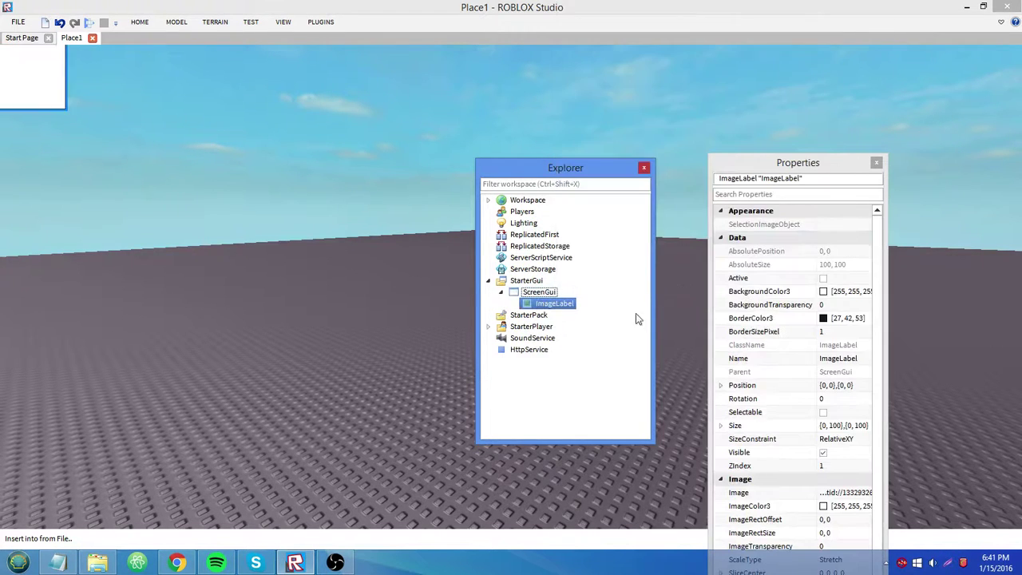
right_click(531, 292)
mouse_move(679, 180)
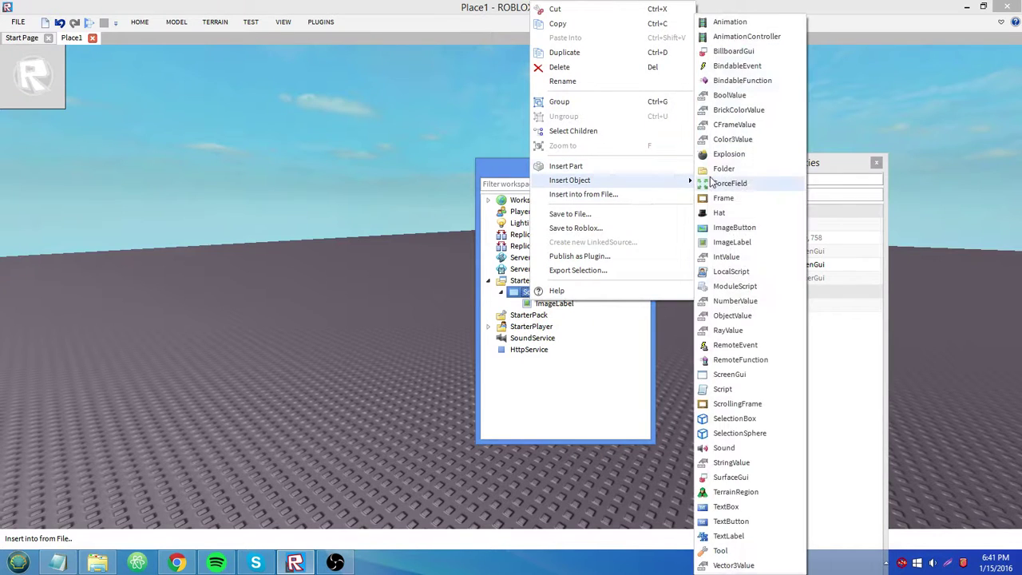
click(749, 228)
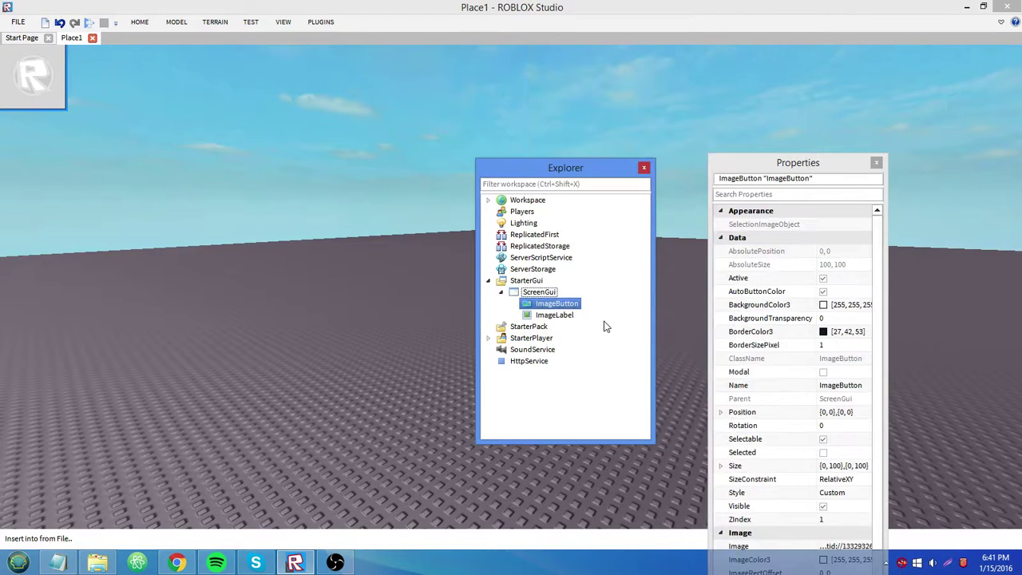
Set the ImageLabel's Position to {0.3, 0},{0, 0} so it sits apart from the ImageButton
click(555, 315)
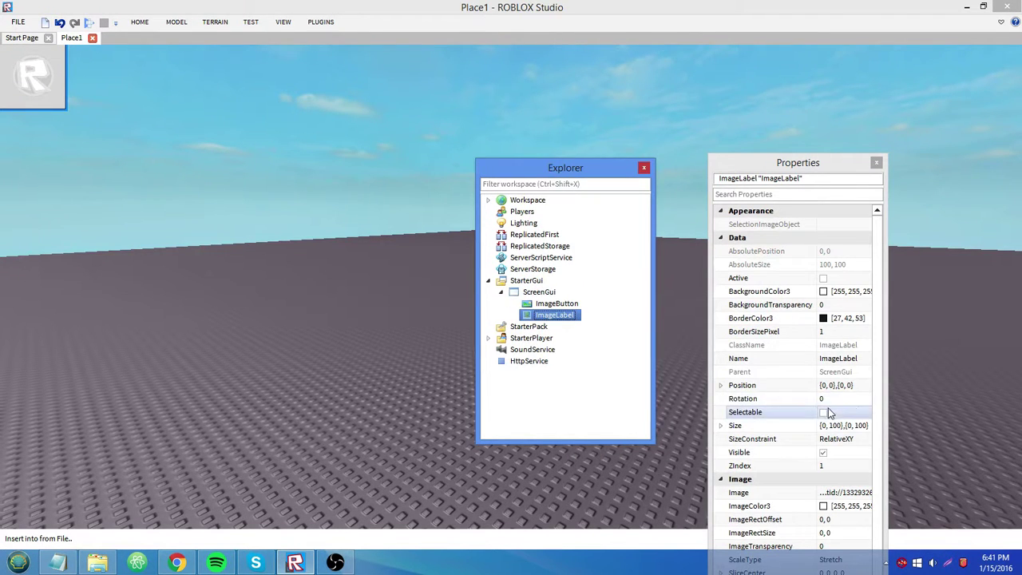
click(825, 385)
double_click(826, 385)
text(.3)
key(Return)
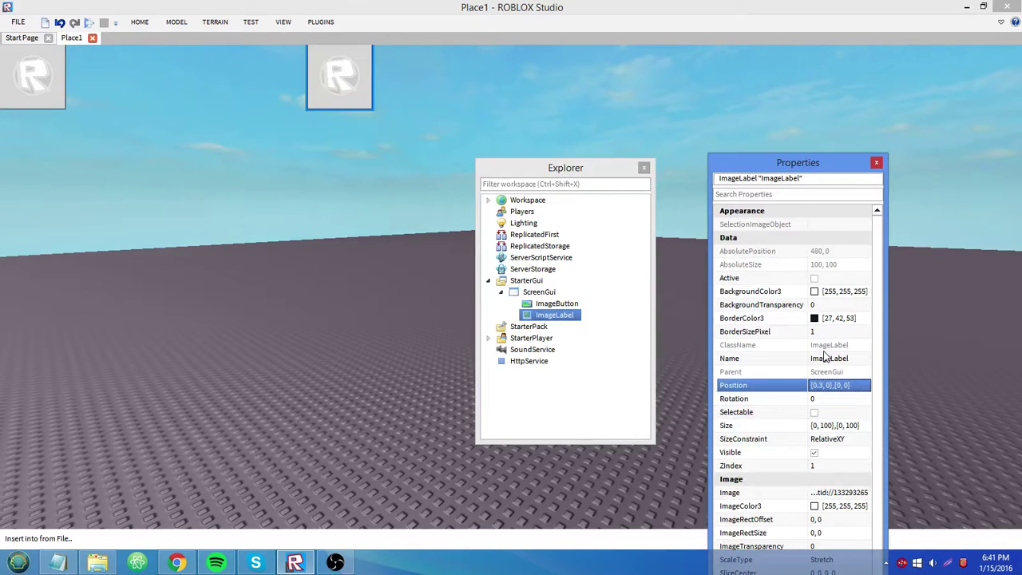
Compare the ImageLabel and the ImageButton by examining each one's properties in turn
click(620, 317)
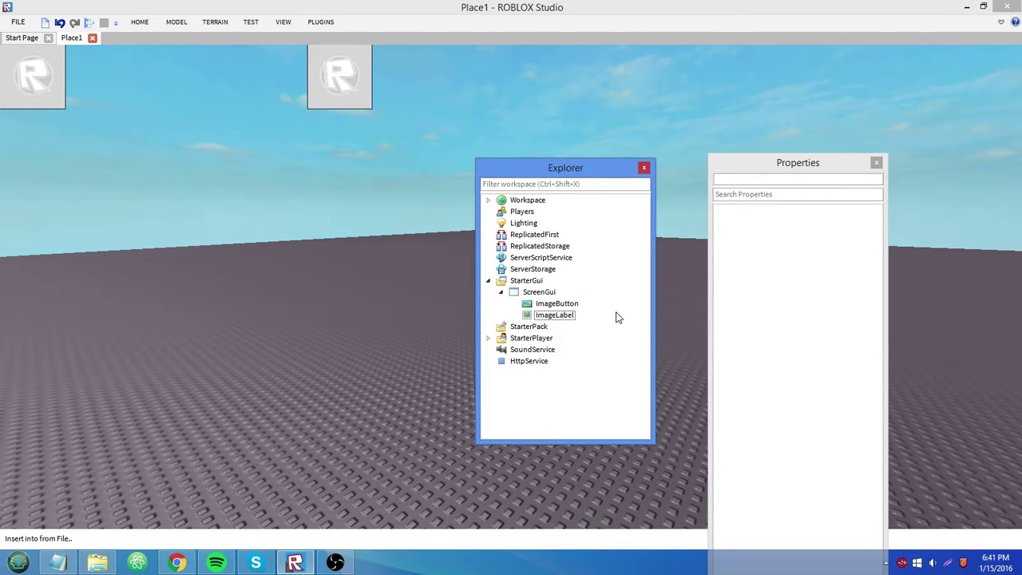
click(559, 315)
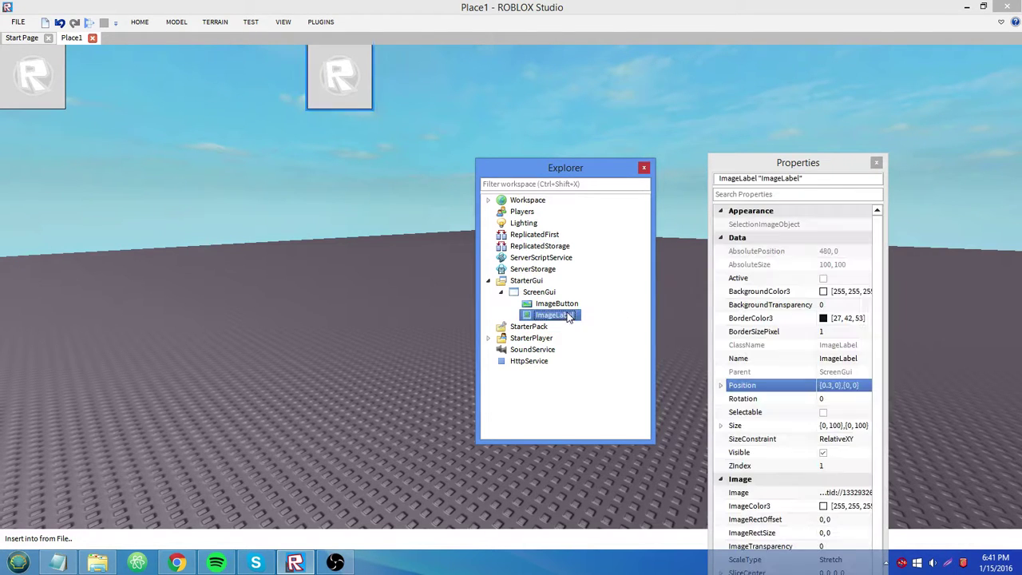
click(564, 305)
click(600, 318)
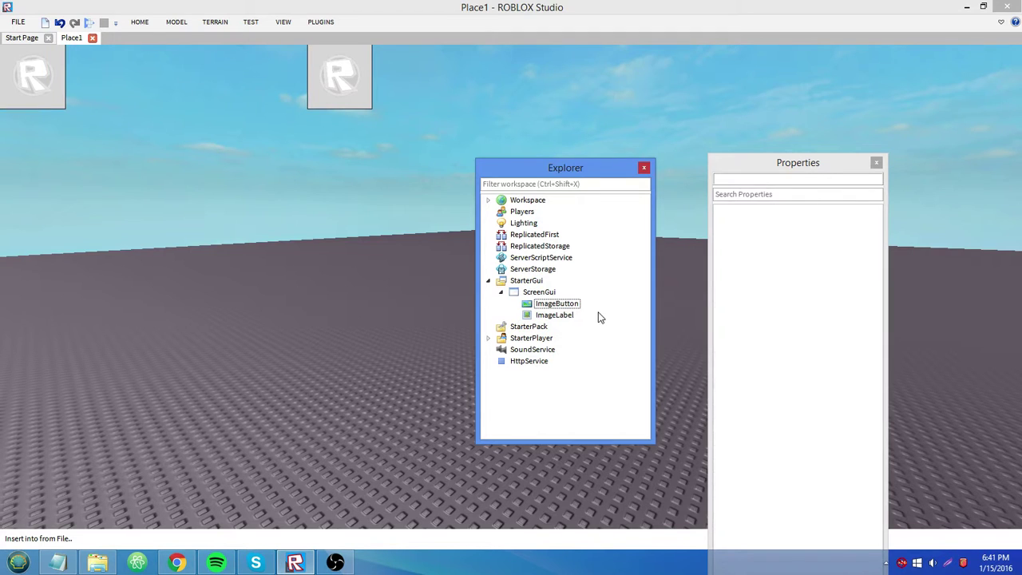
click(570, 316)
click(574, 307)
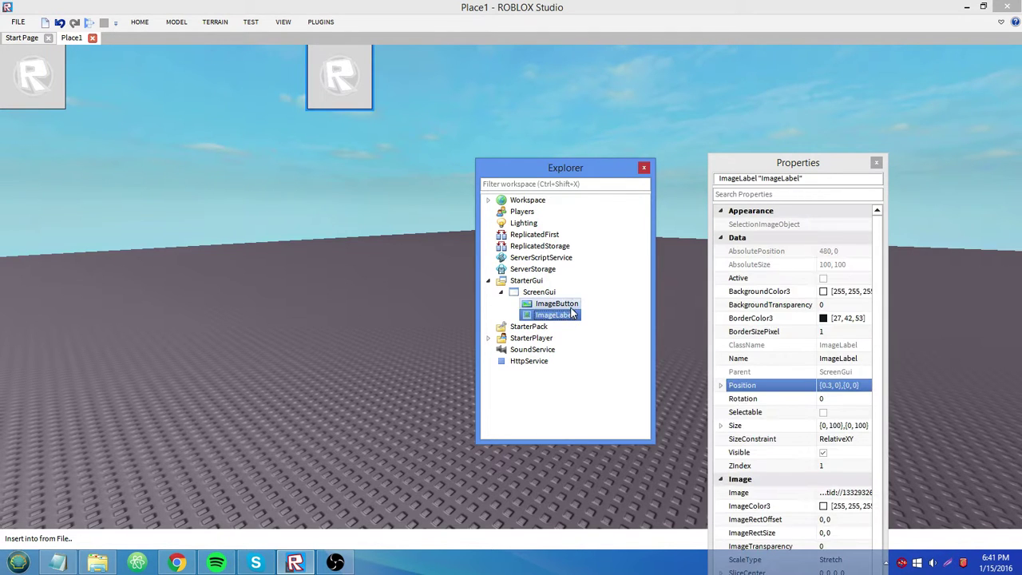
click(591, 316)
click(583, 319)
click(586, 317)
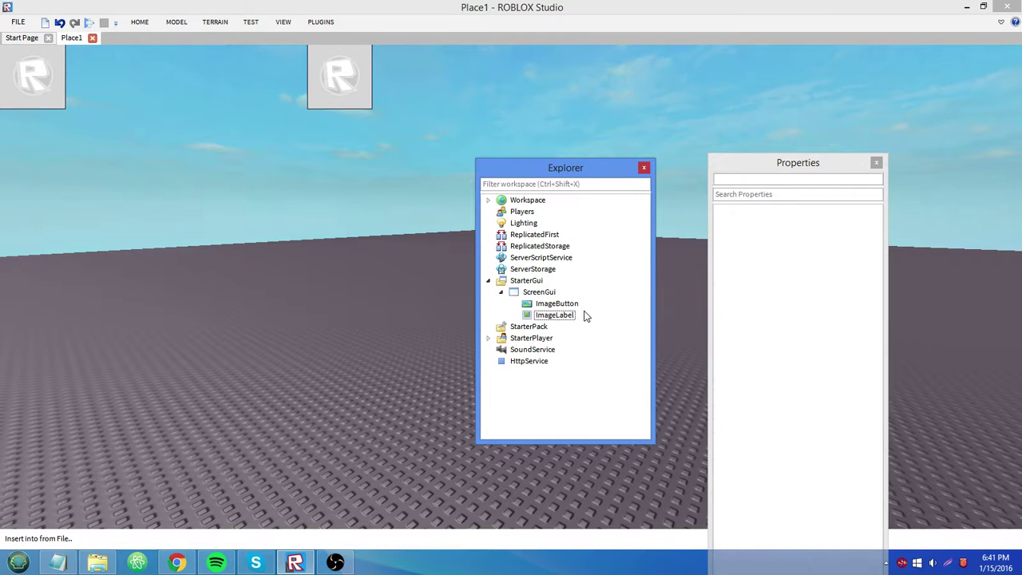
click(585, 308)
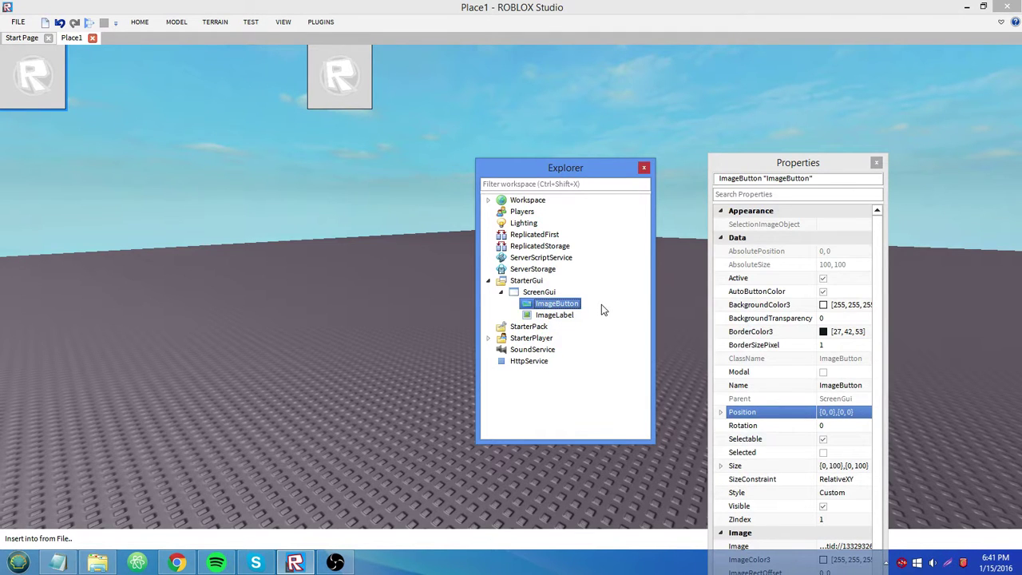
click(602, 305)
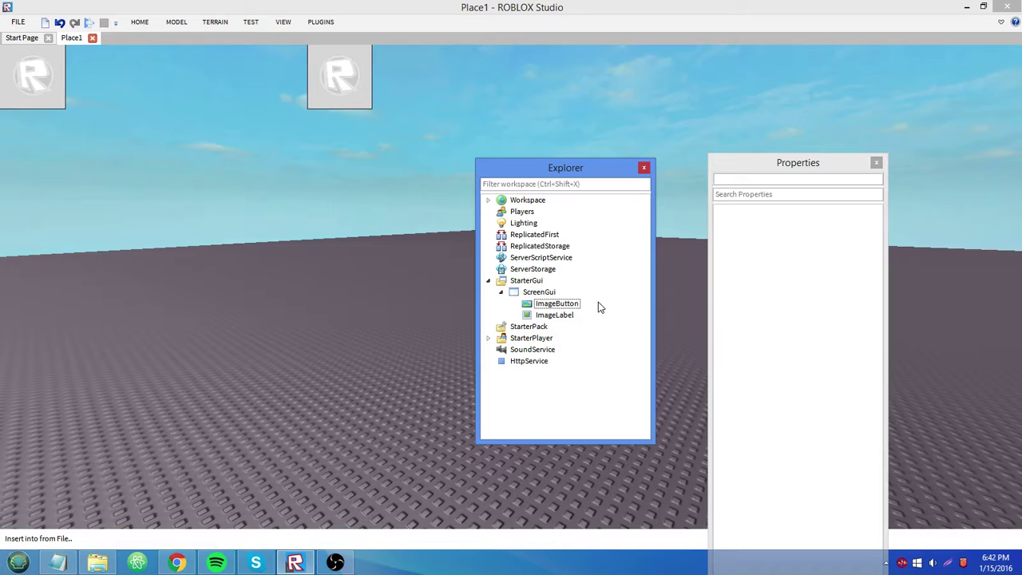
Raise the Properties window to show the ImageLabel's Image settings and examine its Image asset value
click(573, 316)
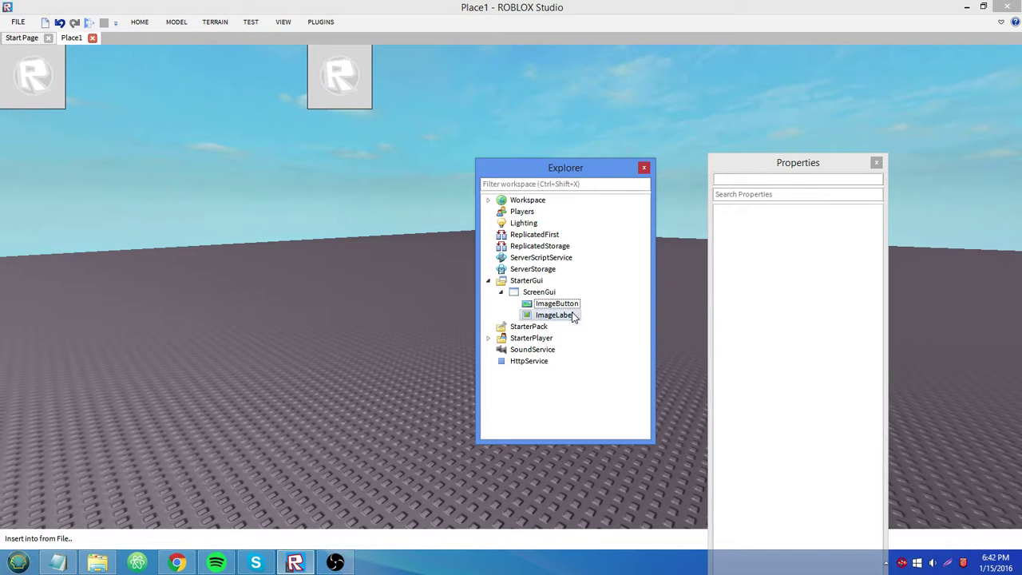
drag(733, 169, 754, 111)
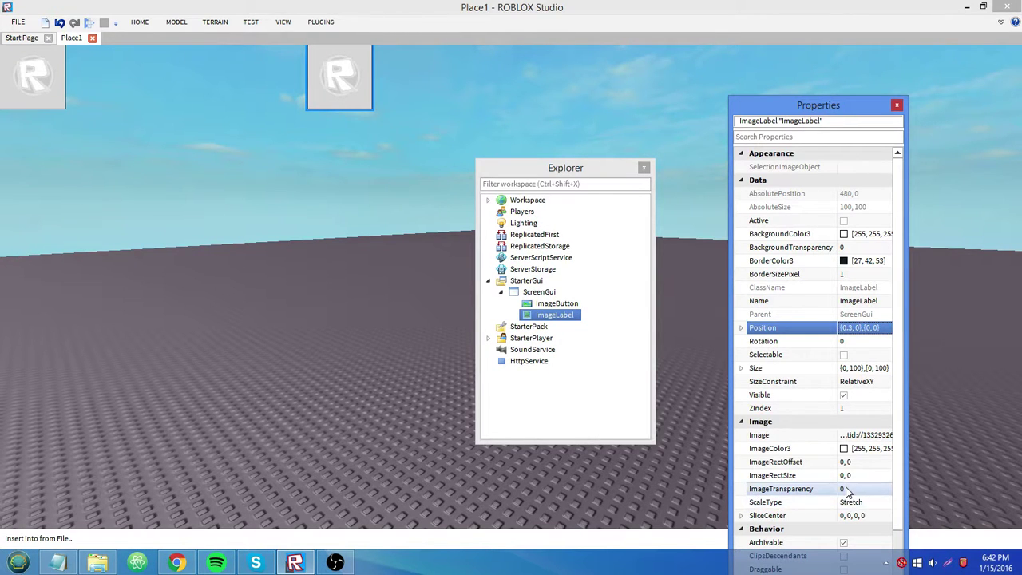
click(882, 507)
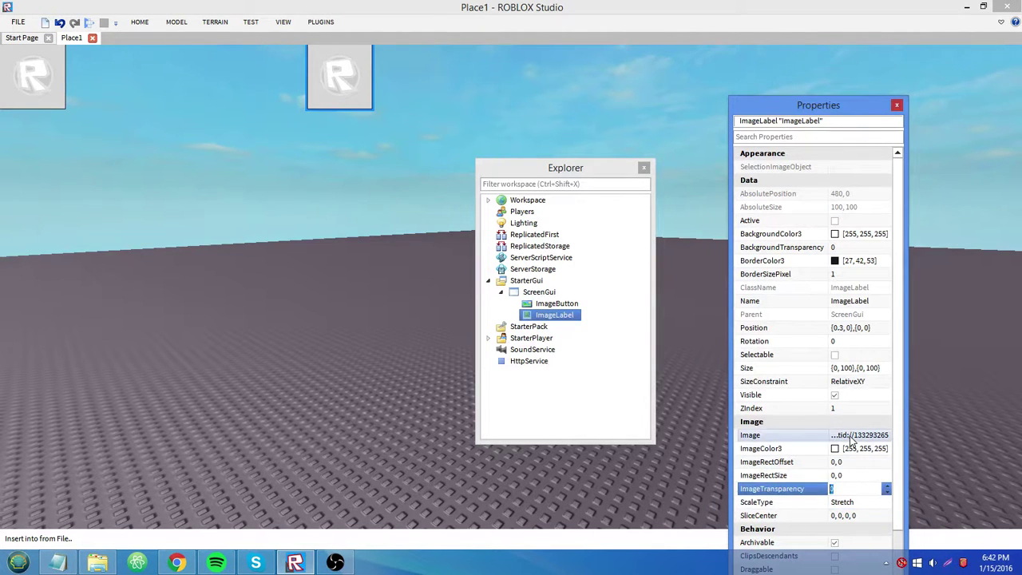
click(851, 435)
drag(849, 436, 897, 428)
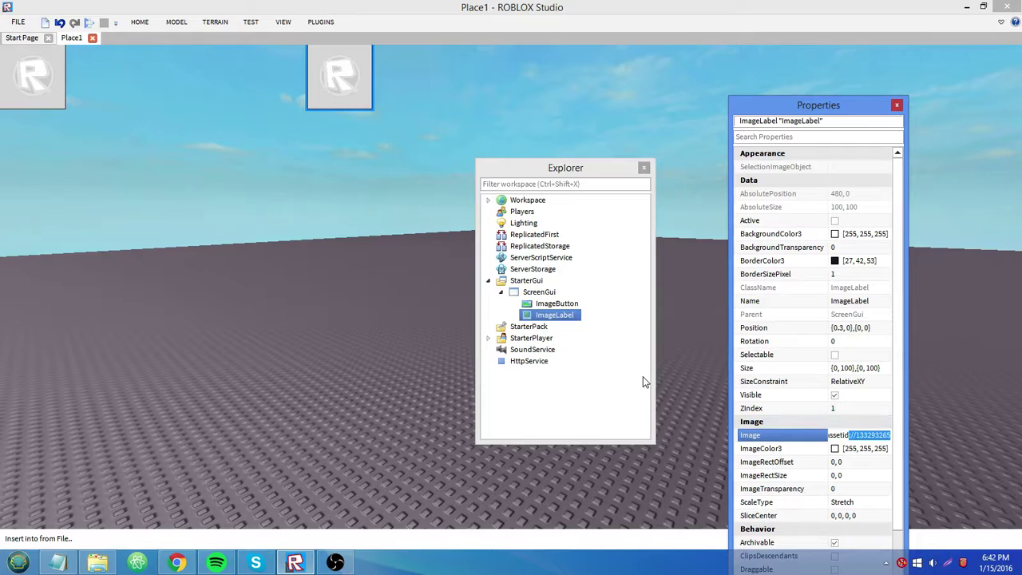
click(578, 317)
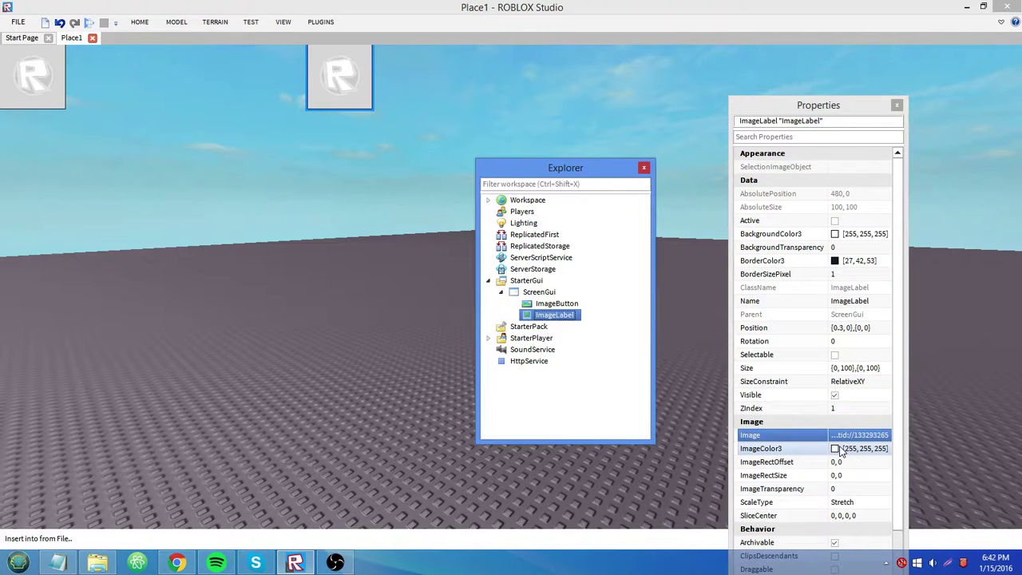
Preview several blue, black and purple colors for the ImageLabel's ImageColor3 and discard the choice
click(835, 449)
click(706, 281)
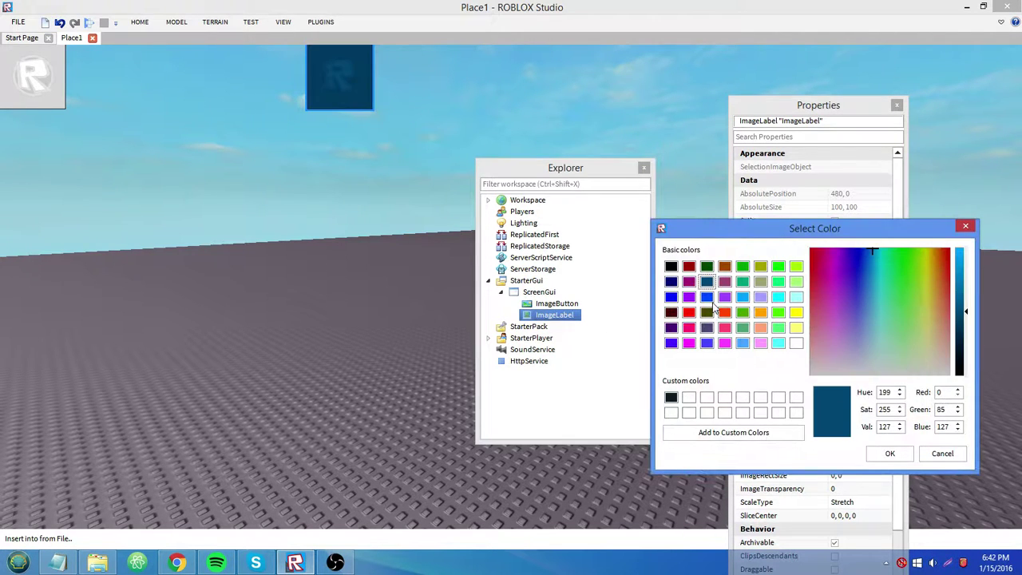
click(708, 297)
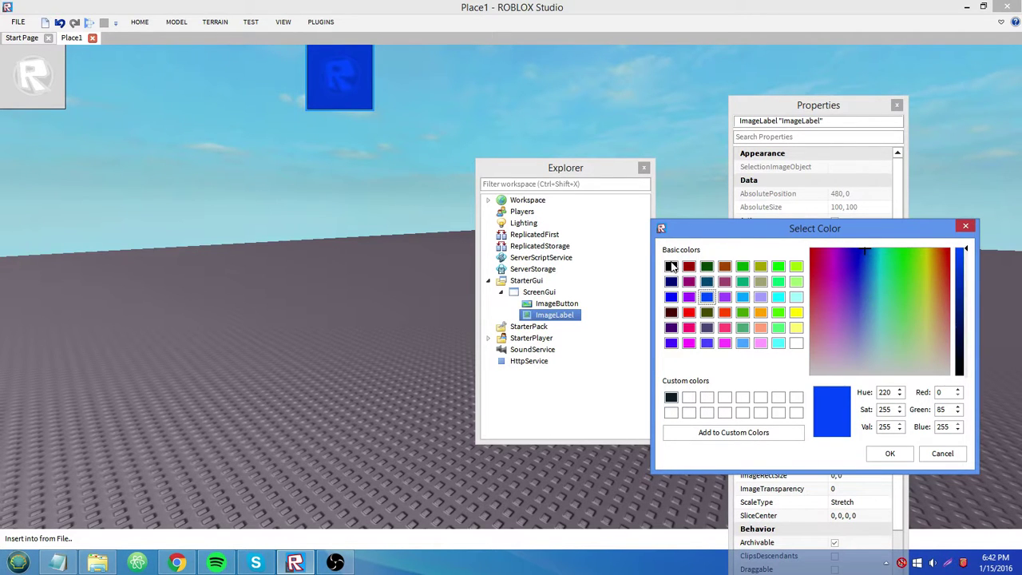
click(671, 267)
click(671, 297)
click(671, 327)
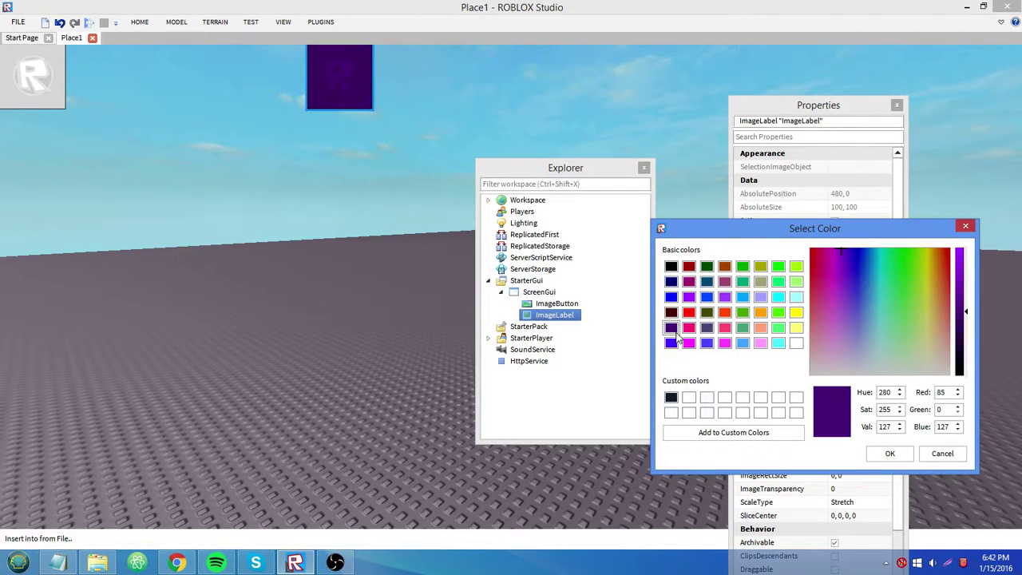
click(671, 343)
click(942, 455)
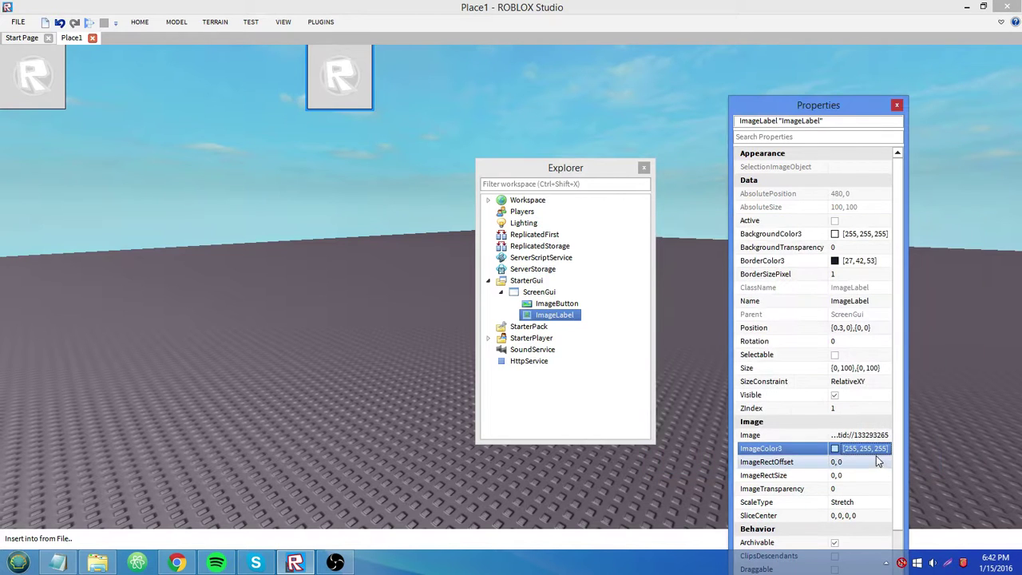
Examine the full rbxassetid address in the ImageLabel's Image property
click(855, 439)
drag(850, 435, 821, 435)
click(832, 437)
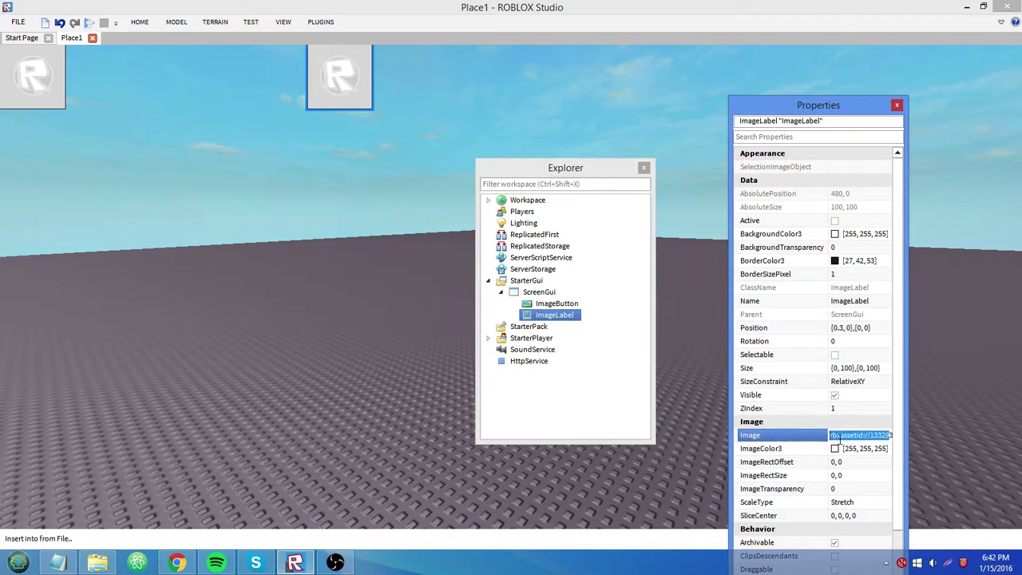
click(840, 438)
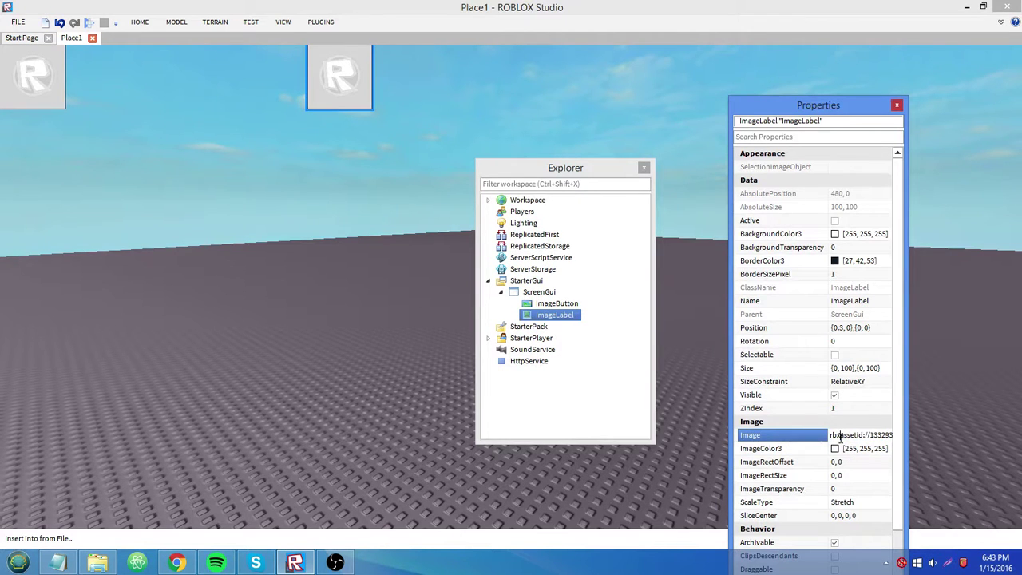
drag(833, 436, 894, 436)
key(ctrl+c)
click(840, 436)
Switch to Chrome and open the account's Inventory page on the ROBLOX website
click(177, 563)
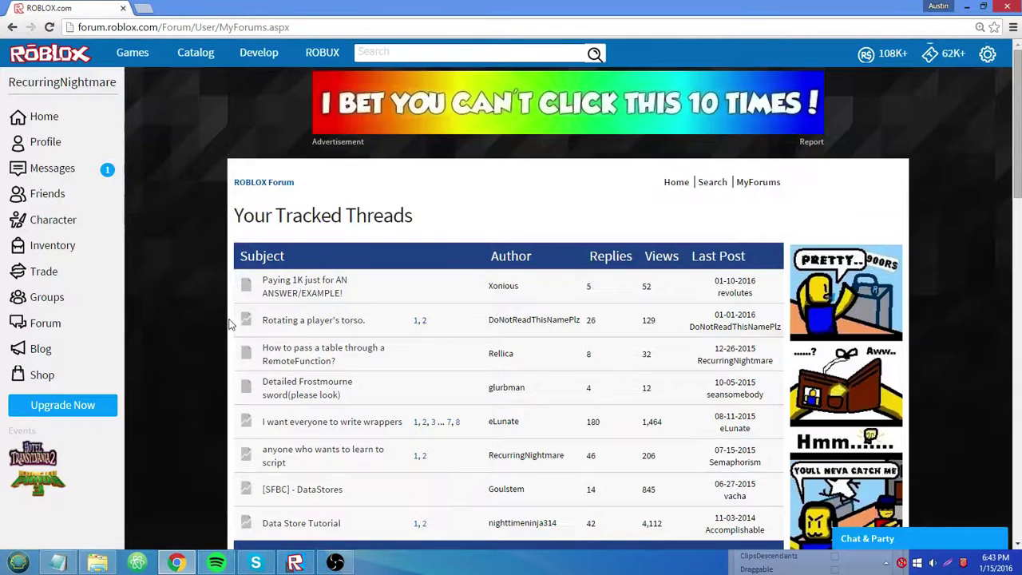
scroll(232, 325, down, 2)
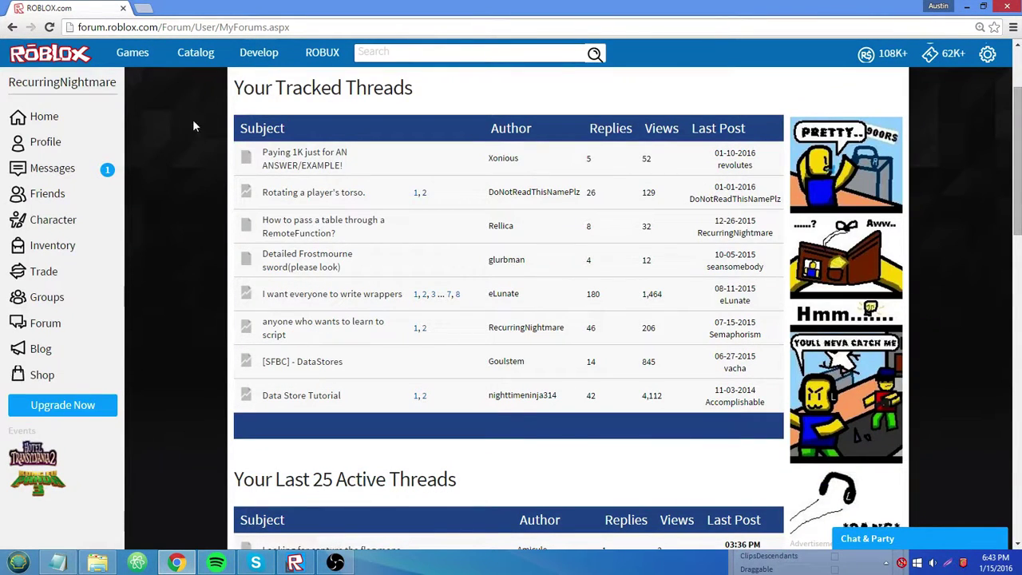
click(79, 243)
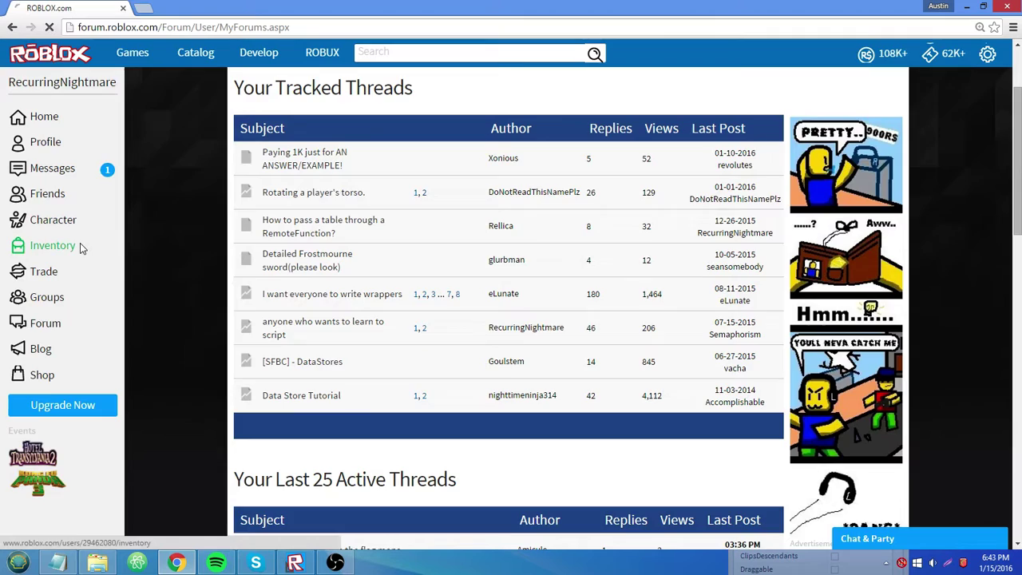
Show the Decals category of the inventory and open the divineguardian decal's page
scroll(186, 351, down, 2)
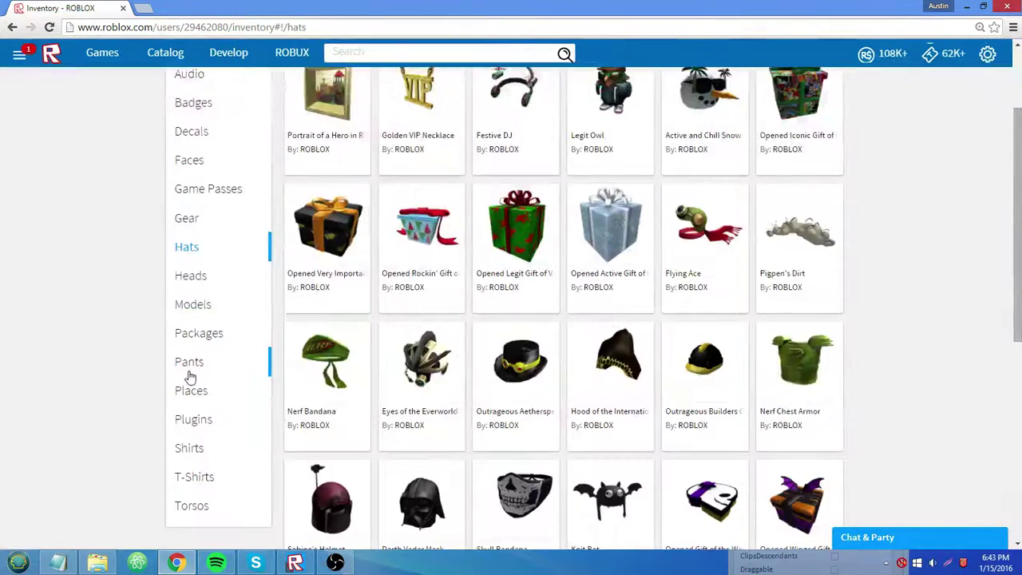
scroll(192, 387, up, 2)
click(195, 259)
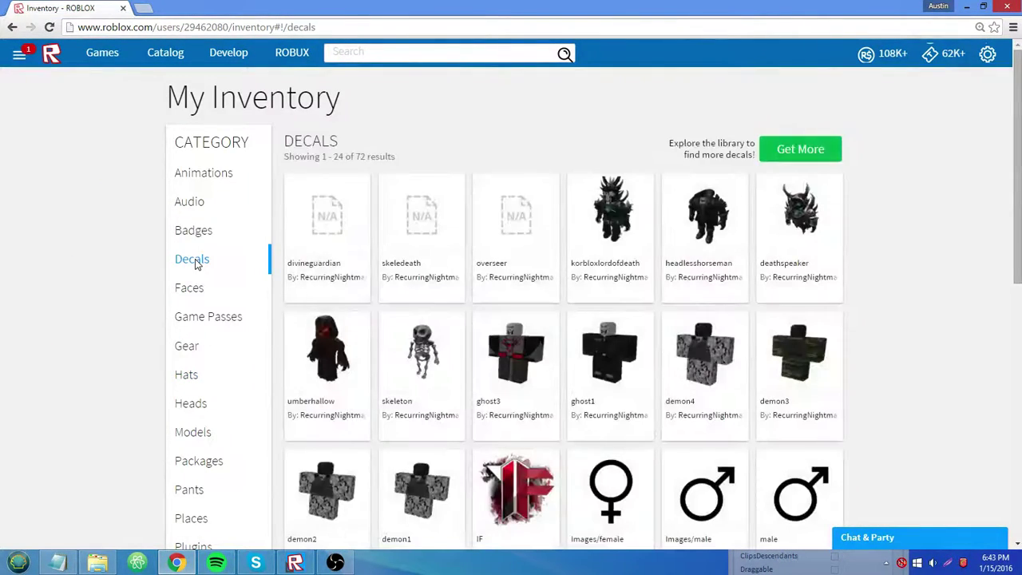
click(328, 222)
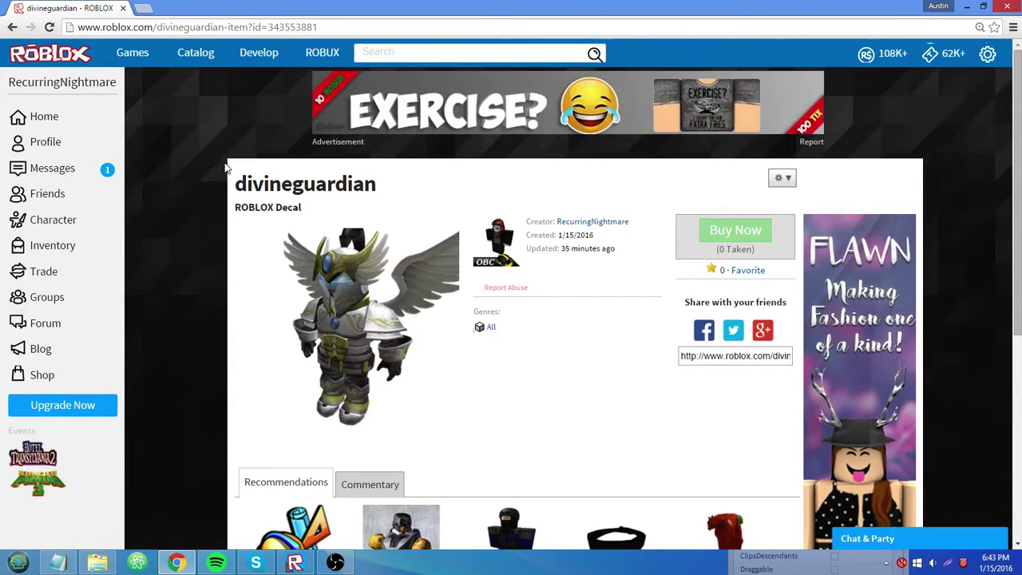
Open the Watermelon Shark item from the Catalog and load asset ID 133293265 in place of its ID in the address
click(197, 54)
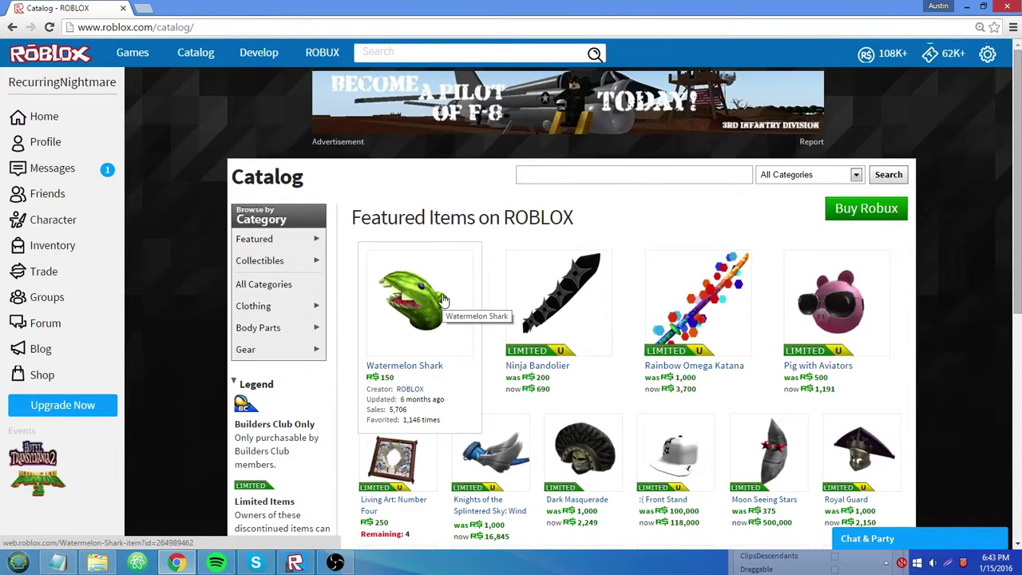
click(411, 329)
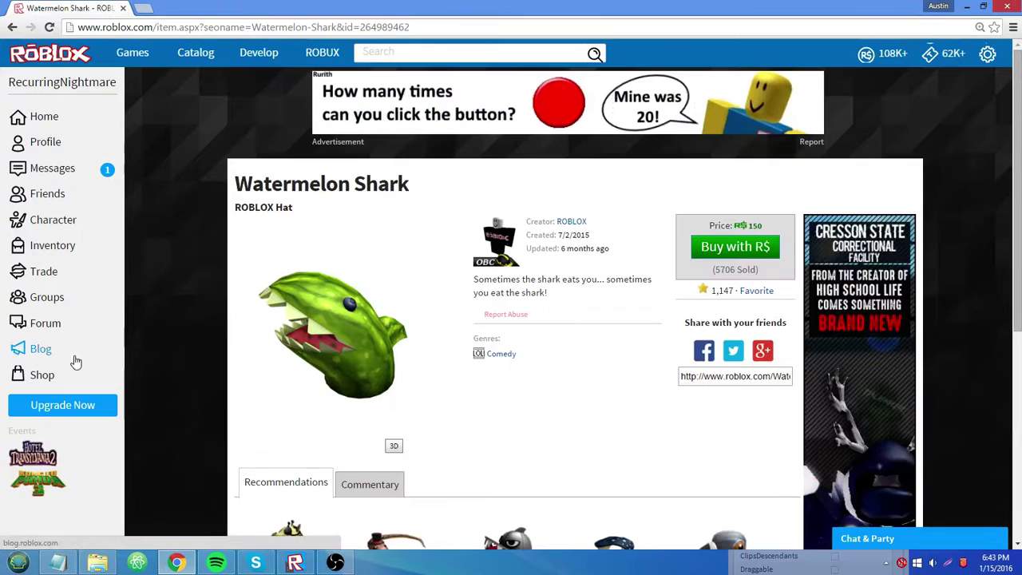
drag(411, 27, 359, 27)
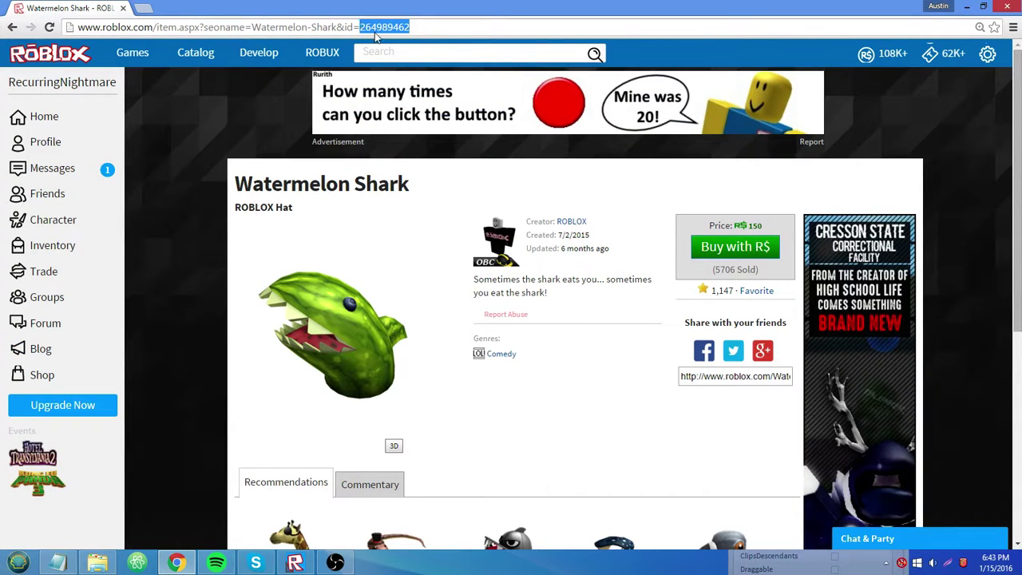
key(BackSpace)
right_click(375, 32)
click(411, 93)
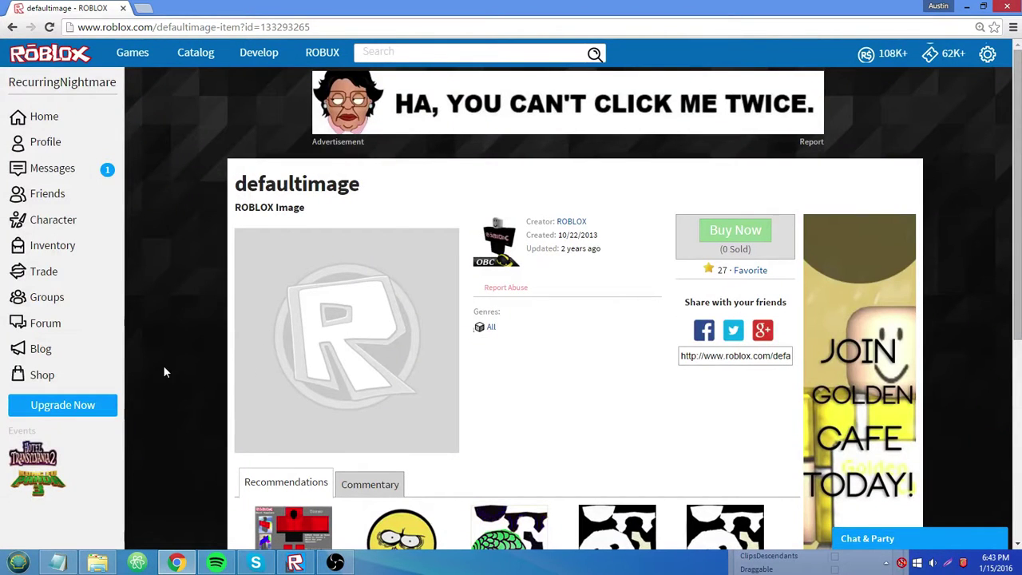
Compare the defaultimage asset page with the ImageLabel's Image value in Roblox Studio and return to Chrome
drag(375, 196, 229, 190)
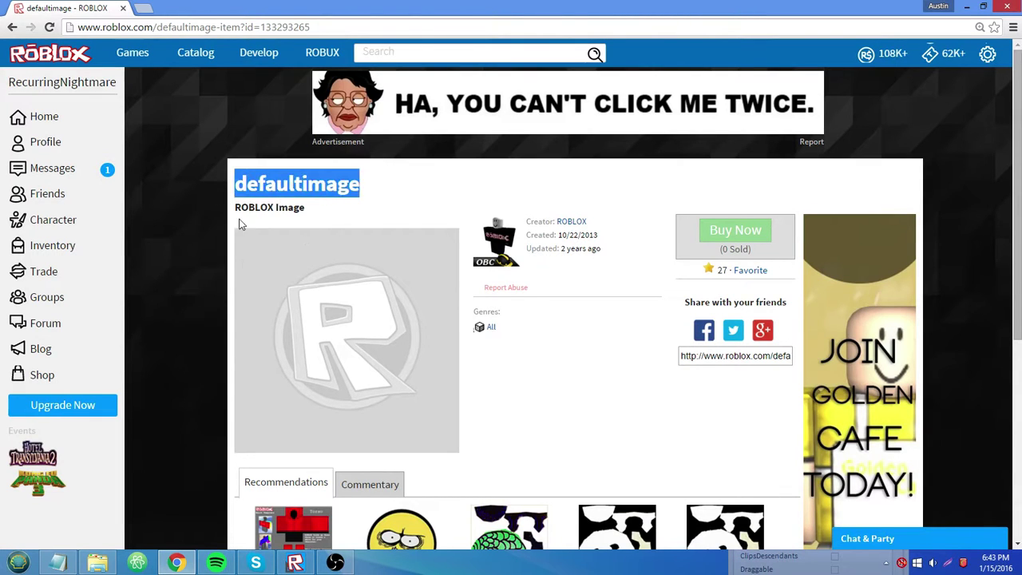
click(223, 300)
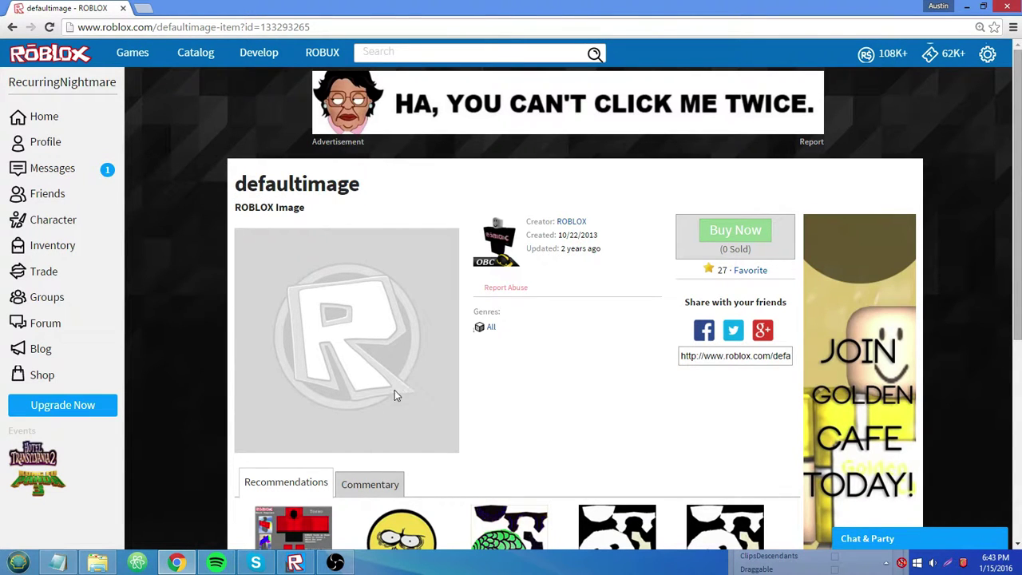
click(295, 564)
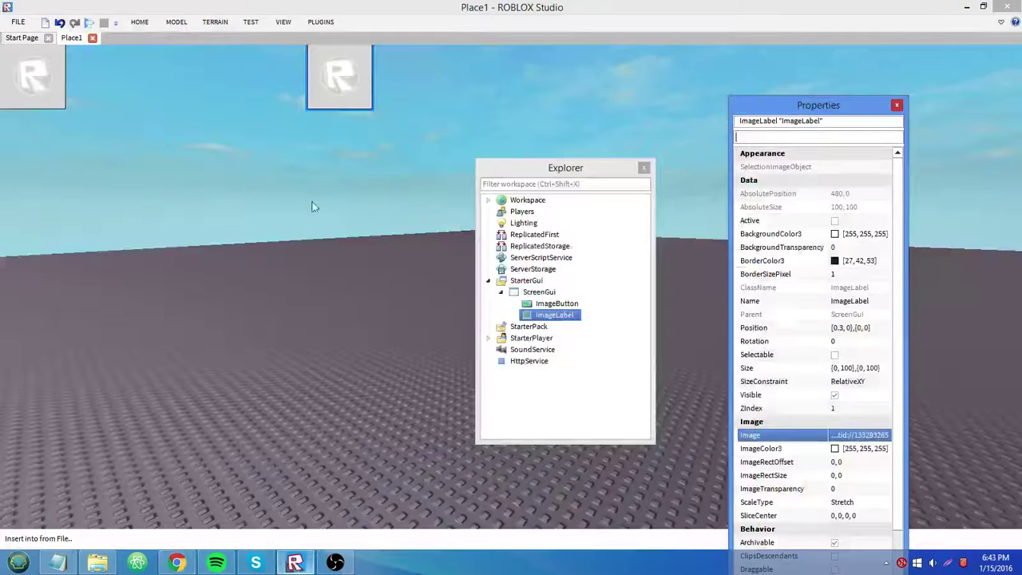
click(176, 563)
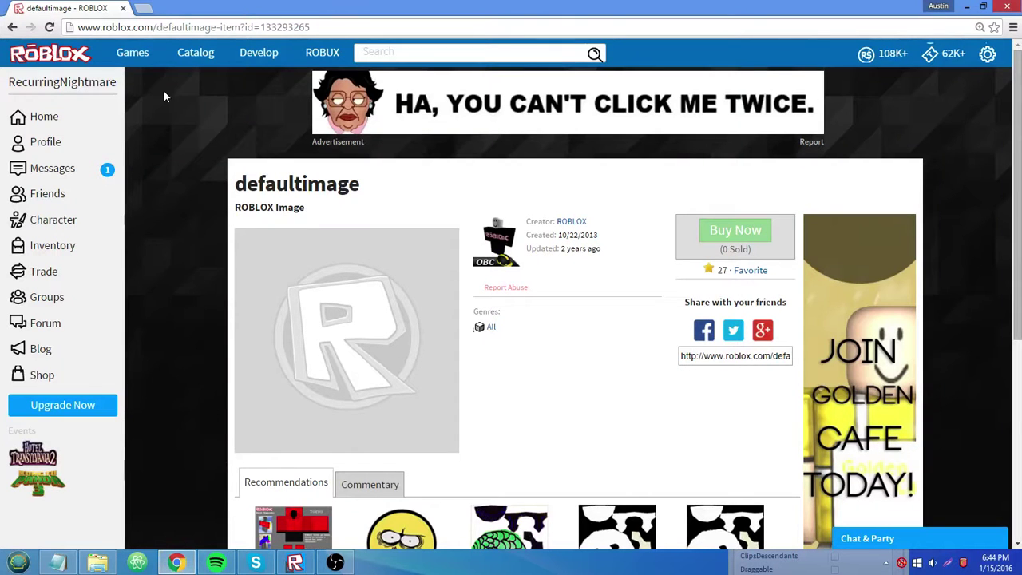
Open the Library on the Develop page and show its Decals category
click(247, 61)
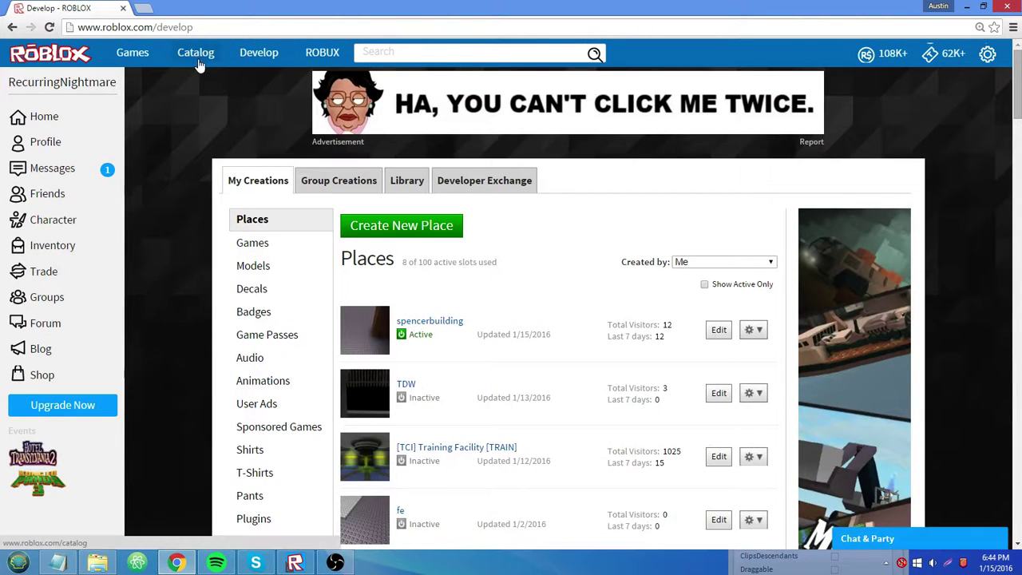
click(199, 62)
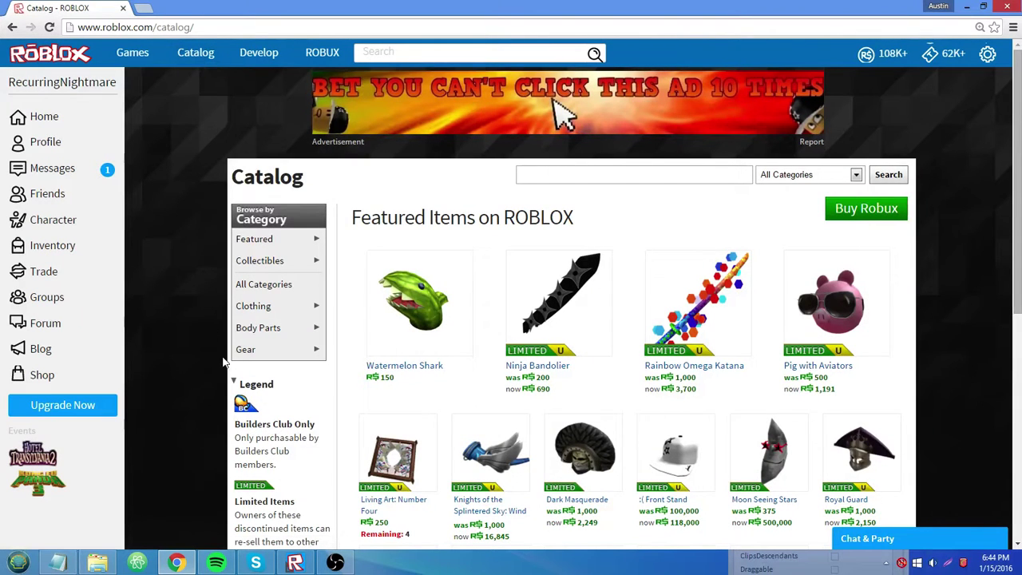
click(259, 53)
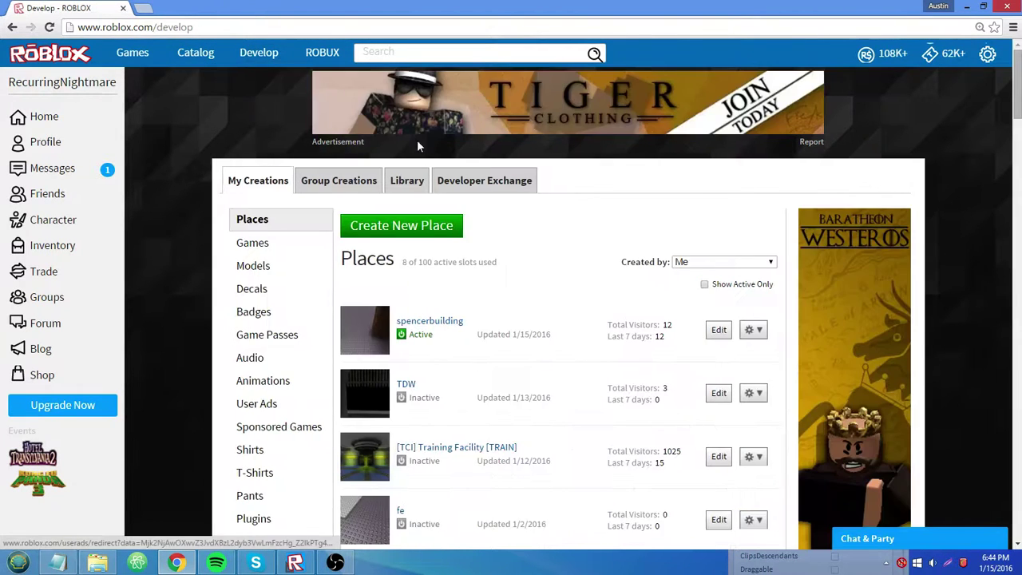
click(401, 186)
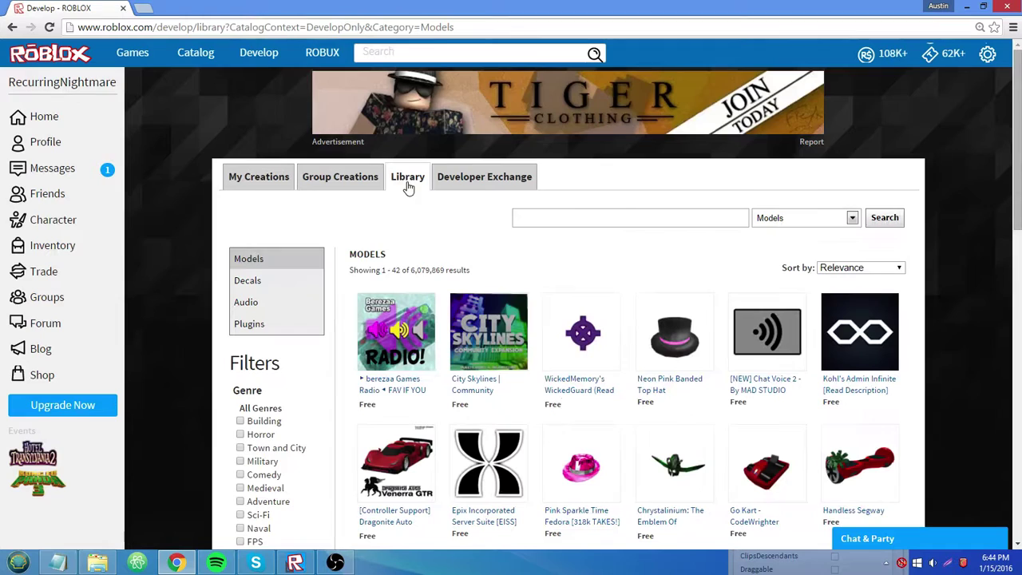
click(772, 220)
click(769, 241)
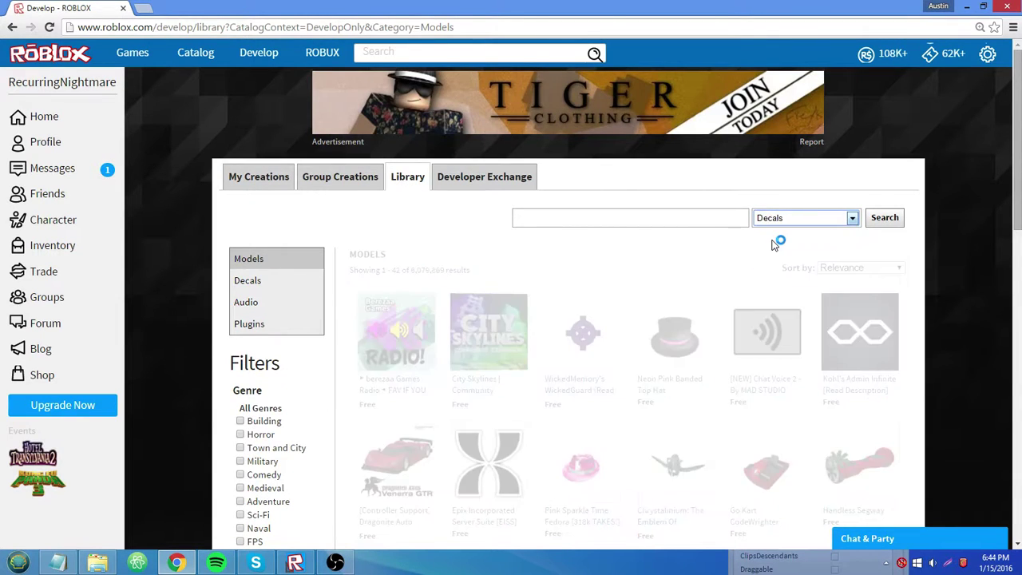
Search the Decals library for "sanic"
scroll(908, 212, down, 3)
scroll(926, 204, up, 3)
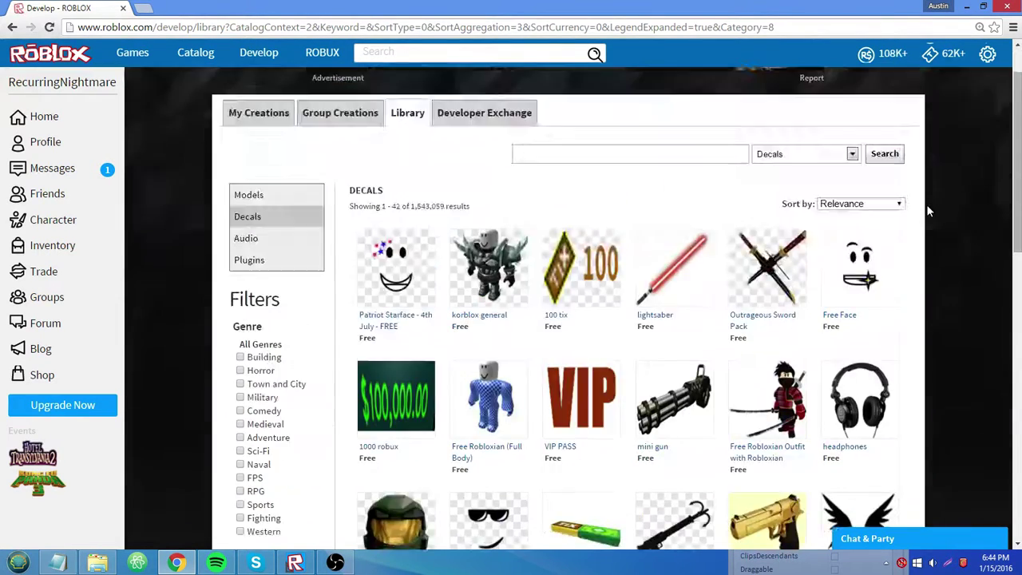
scroll(926, 203, down, 10)
scroll(928, 204, up, 5)
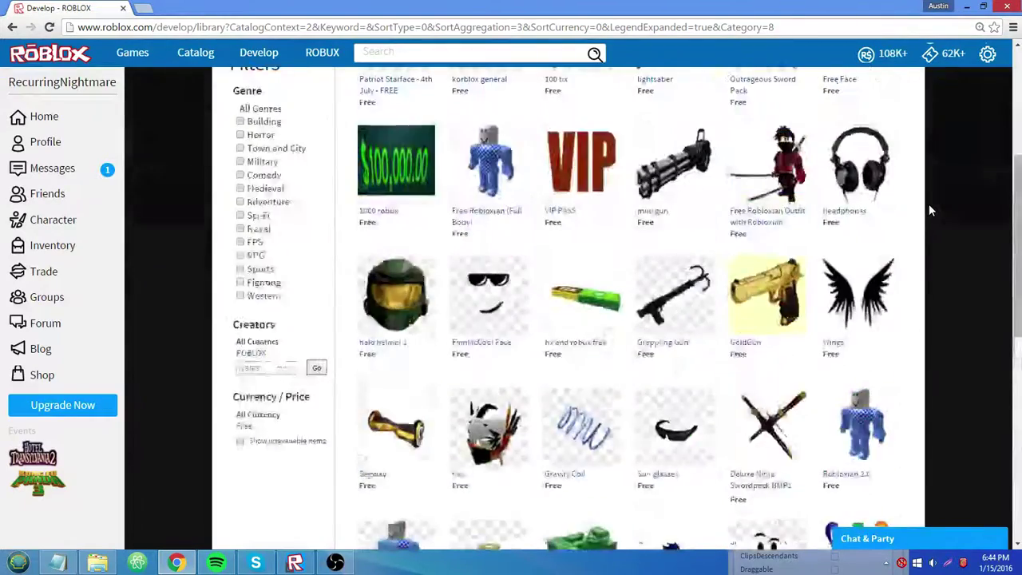
scroll(929, 204, down, 4)
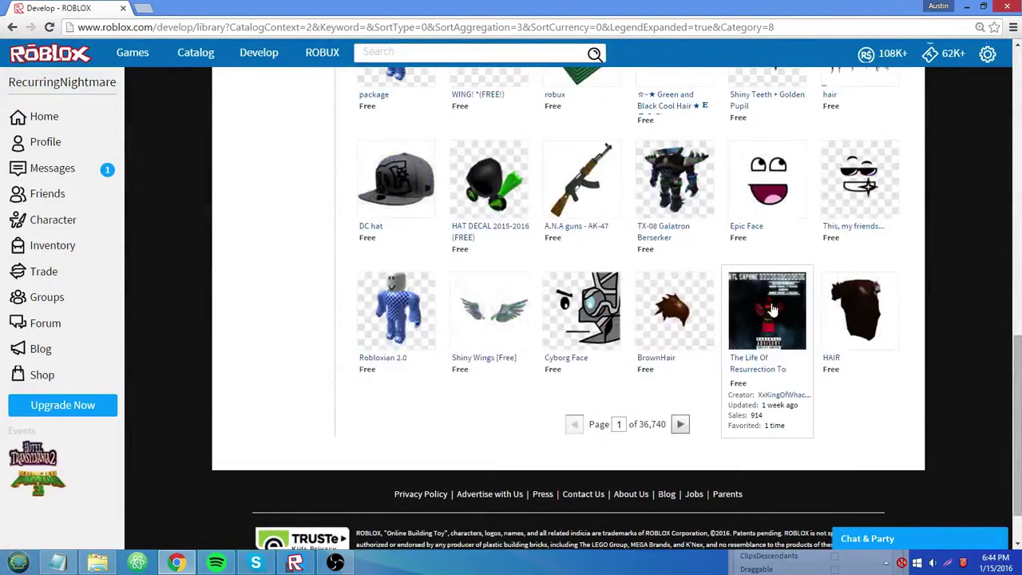
scroll(719, 328, up, 10)
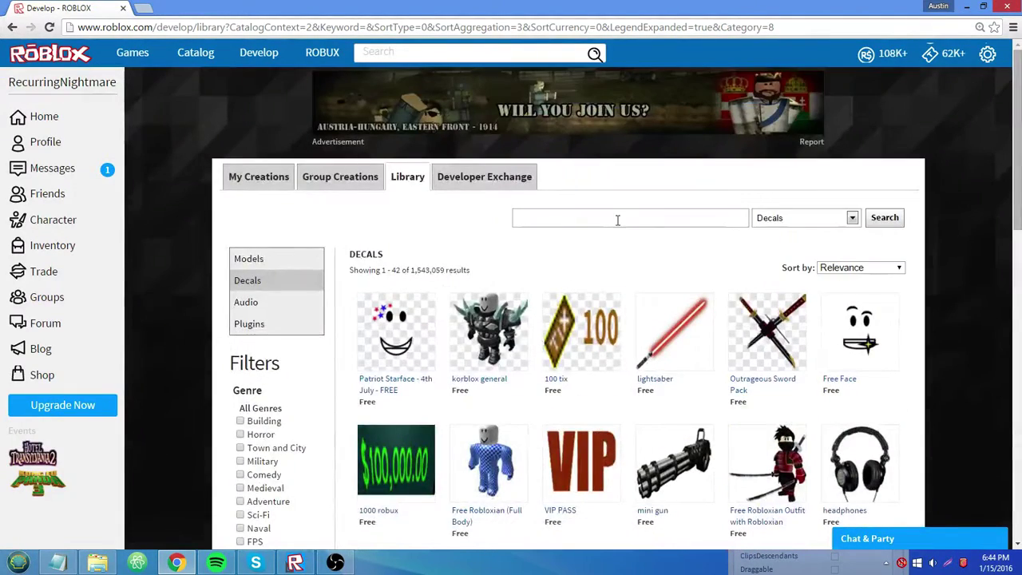
click(617, 218)
text(sanic)
key(Return)
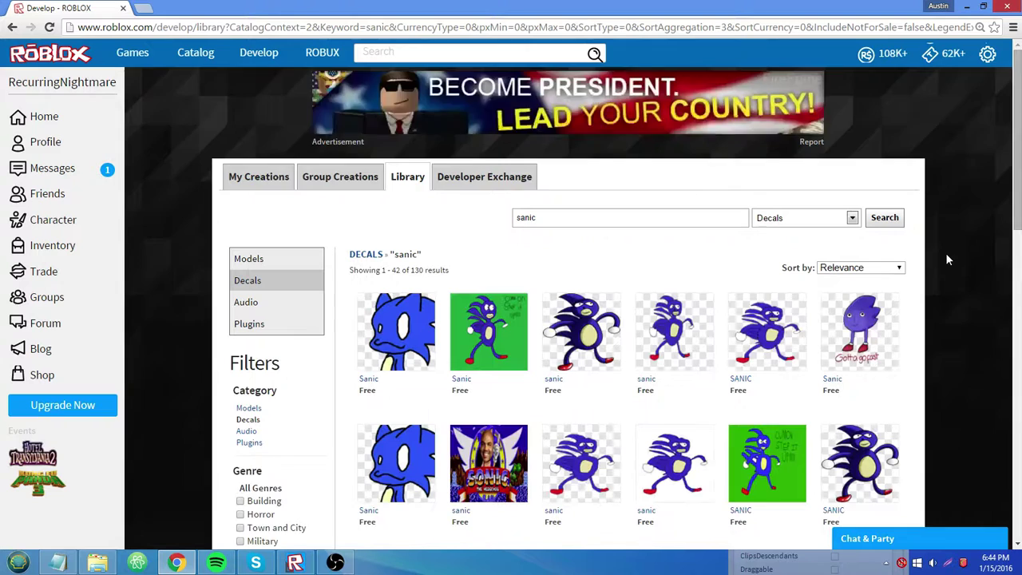
Open the fifth SANIC decal of the first result row in a new tab and copy its ID, 157979927, from the address
scroll(946, 253, down, 2)
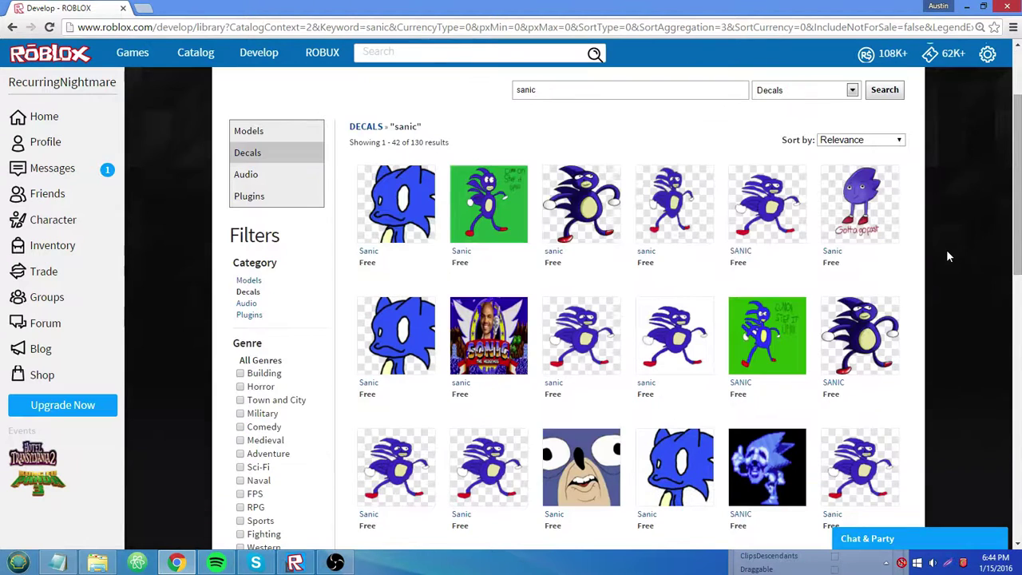
right_click(756, 186)
click(791, 192)
click(200, 8)
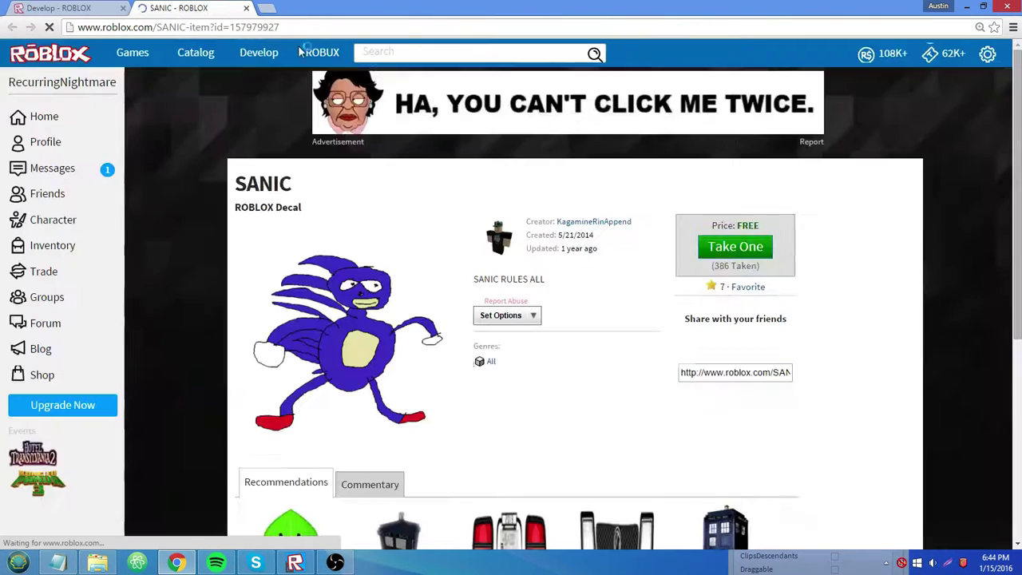
drag(279, 27, 228, 29)
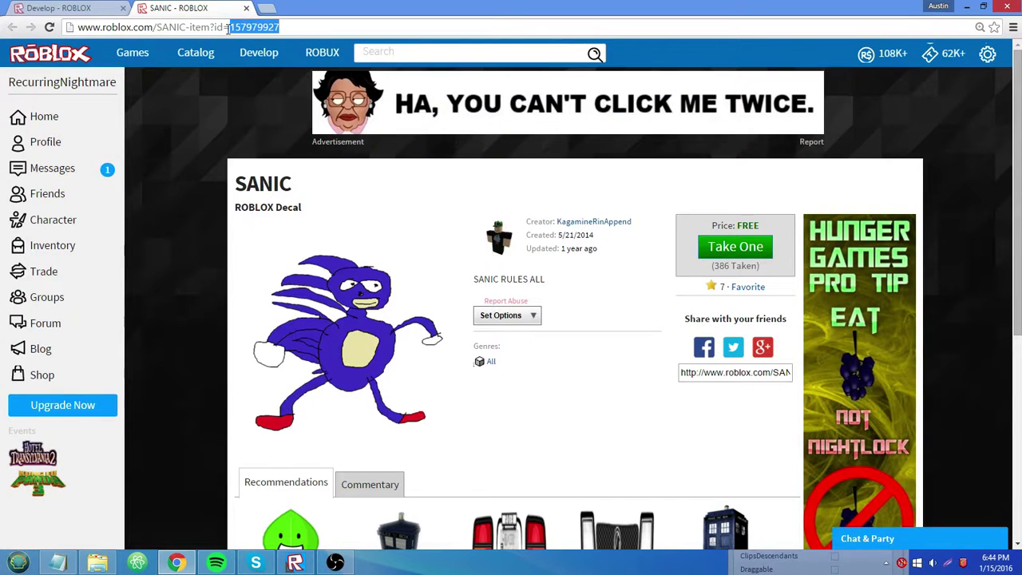
Switch to Roblox Studio, set the ImageLabel's Image to rbxassetid://157979927, and check the ImageLabel
click(294, 562)
click(859, 435)
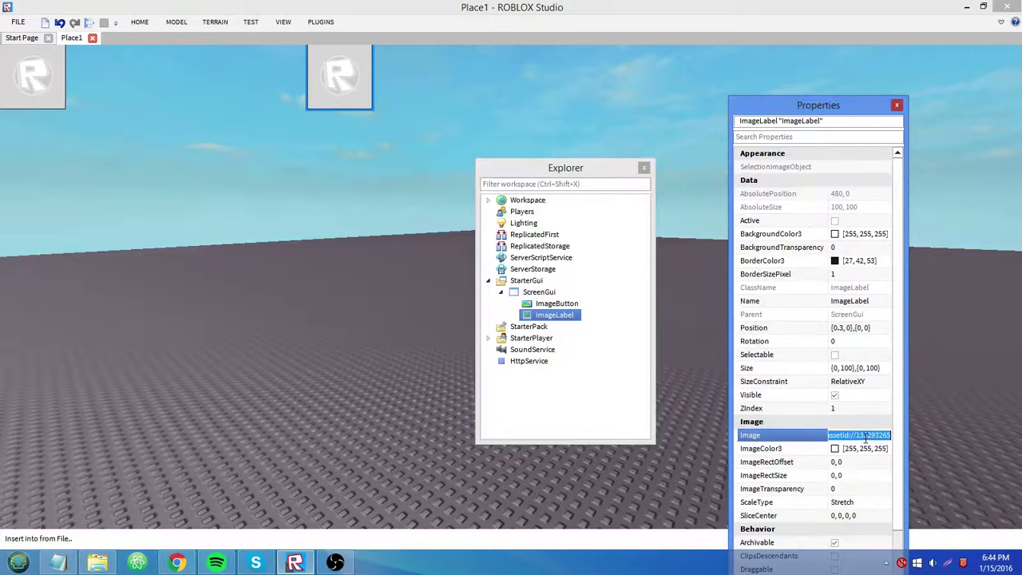
drag(860, 435, 892, 436)
key(BackSpace)
key(BackSpace)
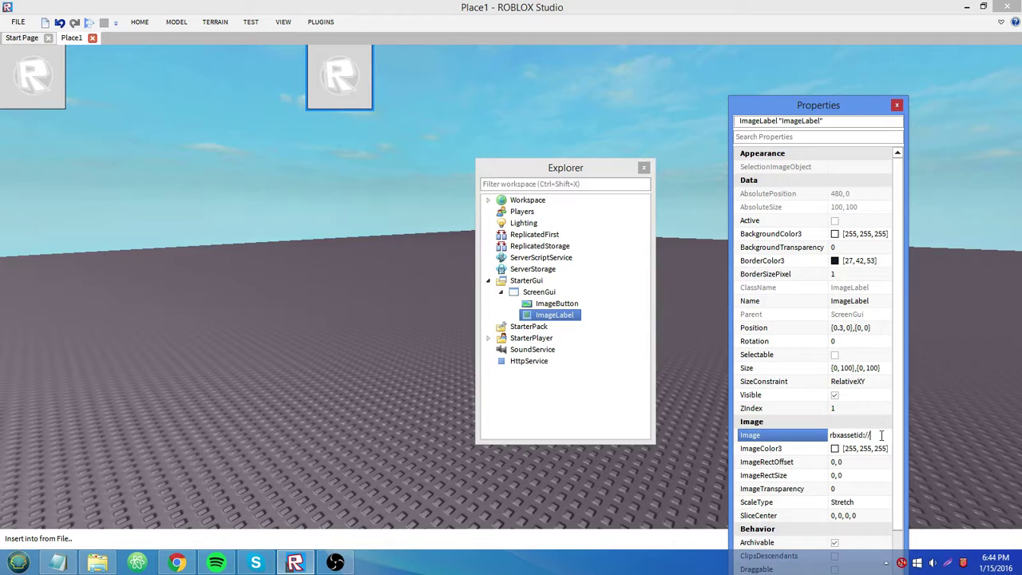
text(157979327)
key(Return)
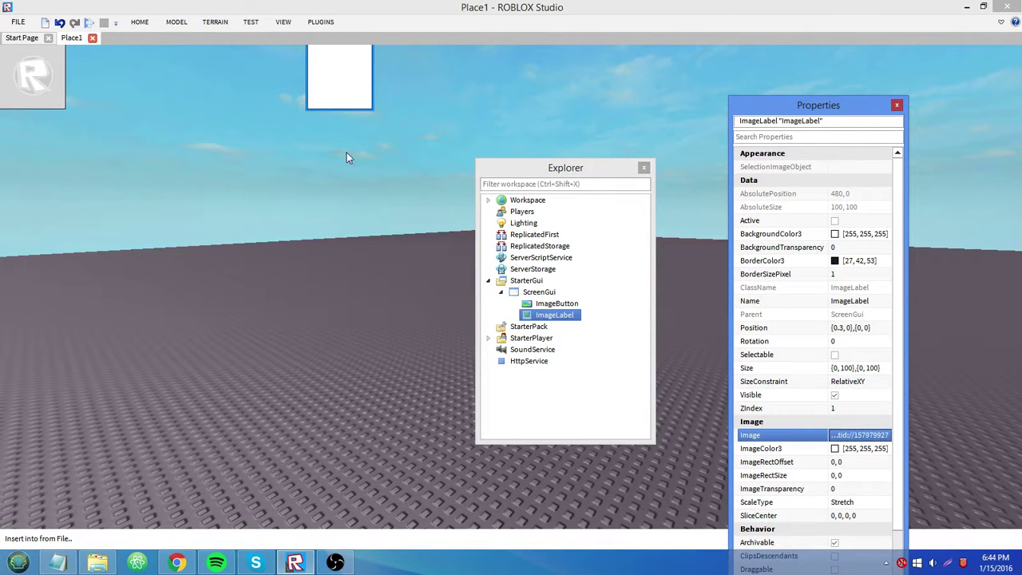
click(630, 307)
click(558, 304)
click(556, 315)
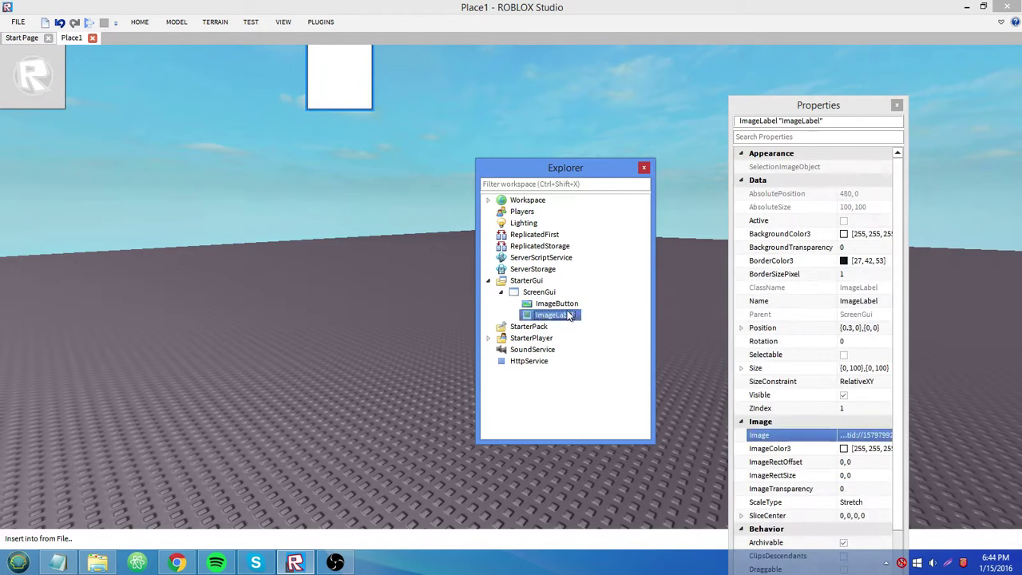
Switch to Chrome and change the asset ID in the SANIC page's address to 157979926
click(176, 563)
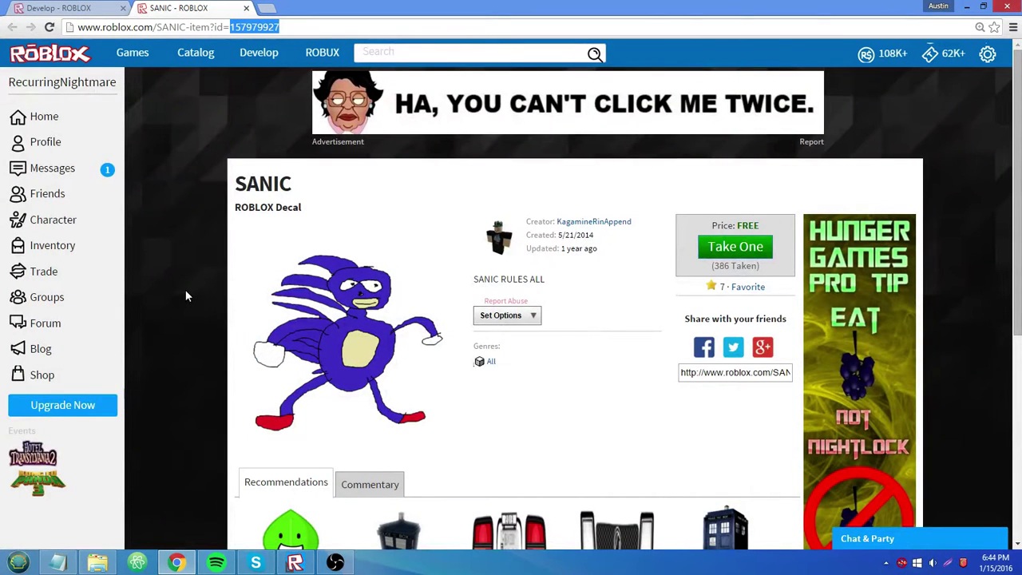
click(292, 29)
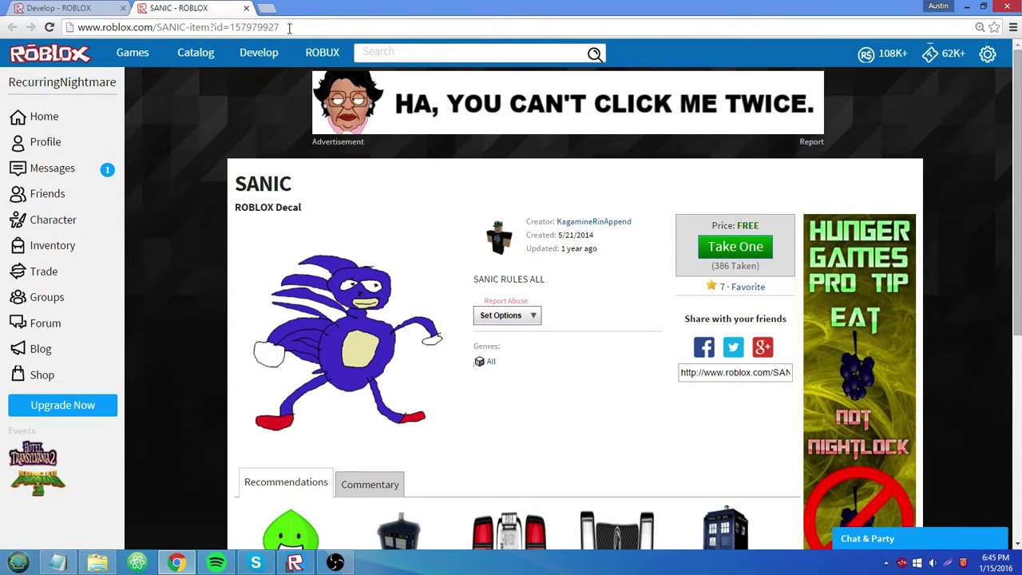
click(283, 28)
key(BackSpace)
text(6)
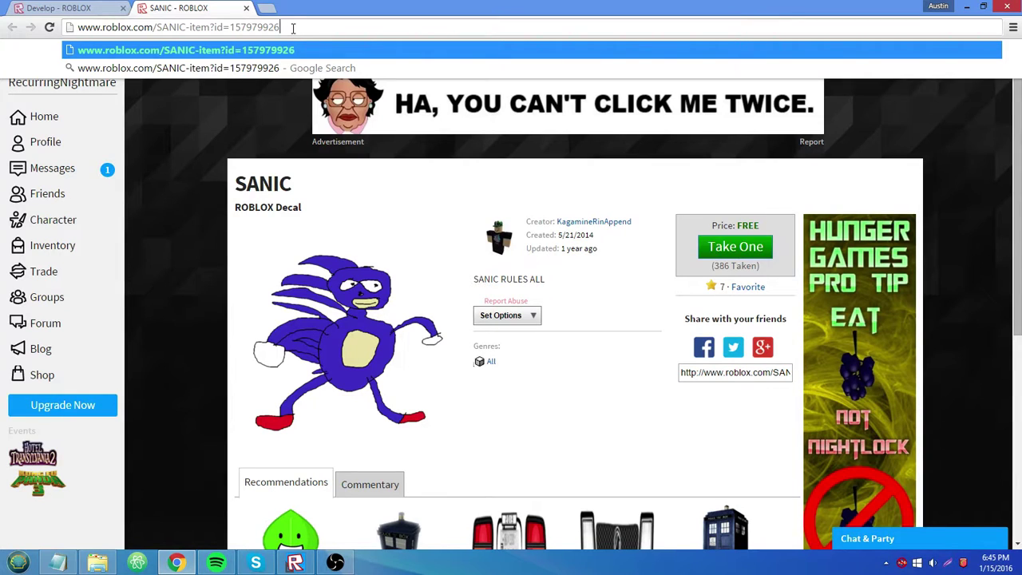
Try other endings such as 0 and 19 for the asset ID in the address and restore 157979926
key(BackSpace)
text(0)
drag(280, 27, 270, 27)
text(19)
key(ctrl+z)
key(BackSpace)
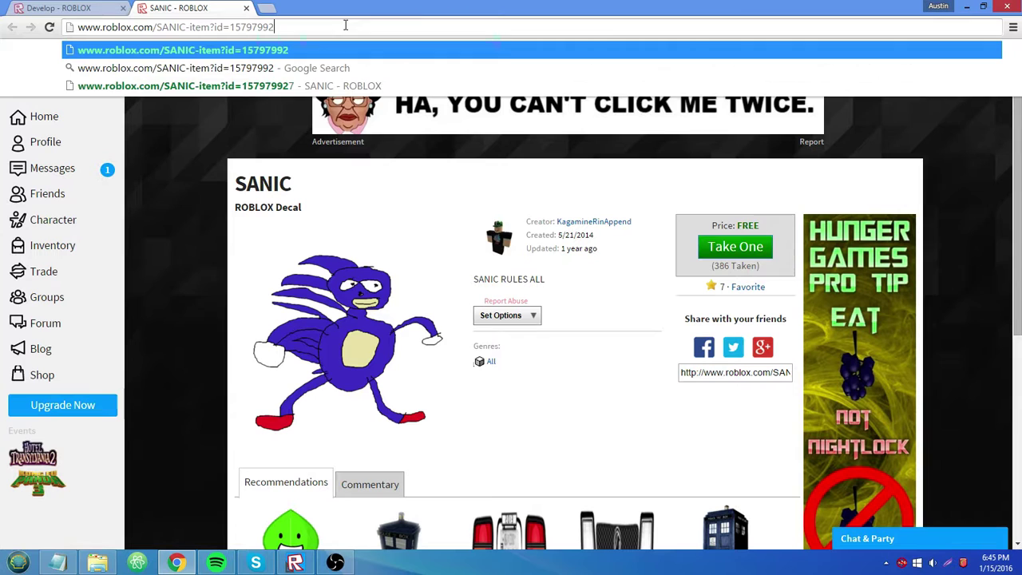
text(7)
key(BackSpace)
text(6)
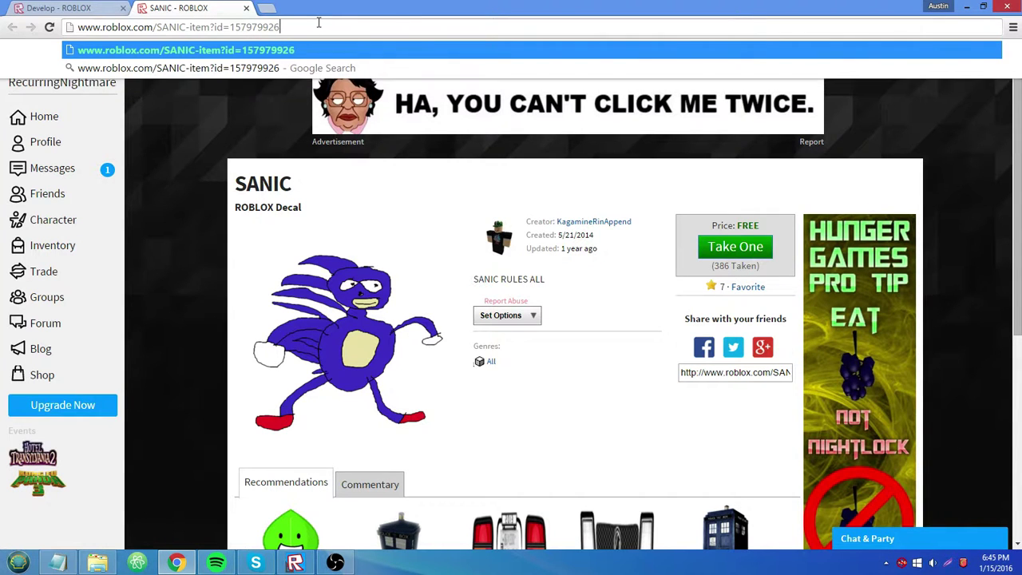
Load the asset page with ID 157979926 and examine its asset type under the SANIC title
key(Return)
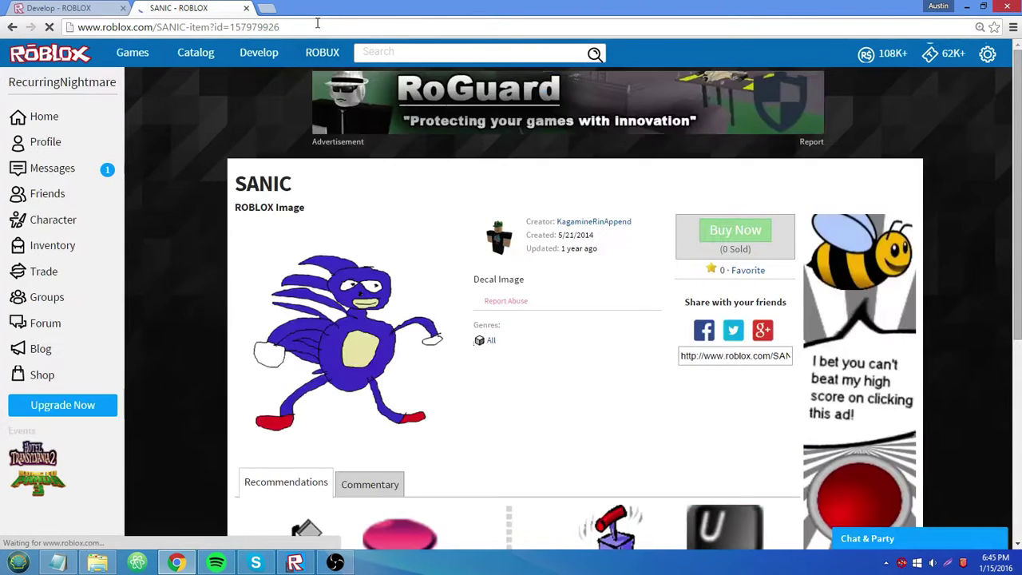
drag(238, 207, 307, 208)
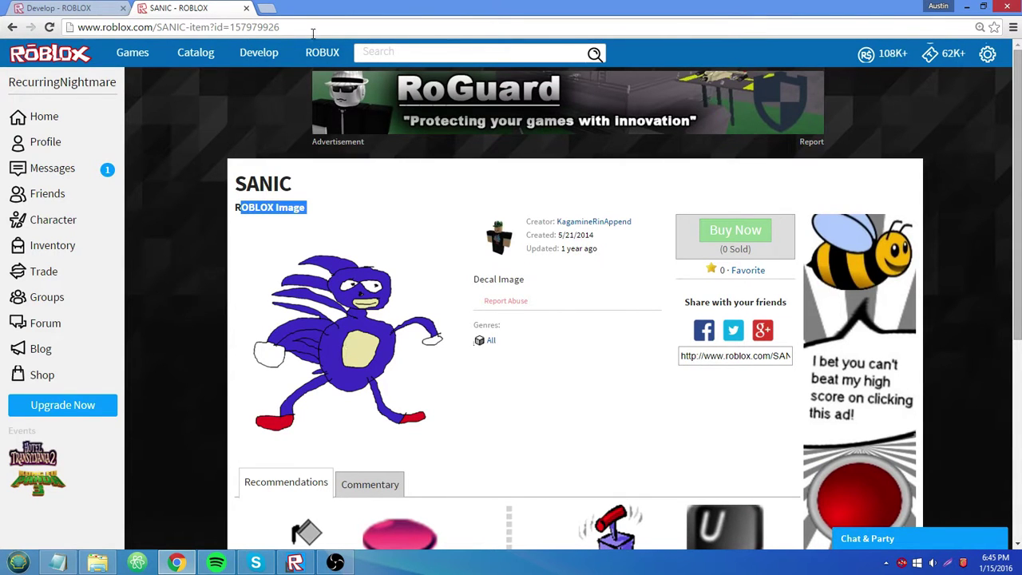
Load the SANIC page with asset ID 157979927, return to ID 157979926, and compare the asset type under each title
drag(312, 29, 230, 28)
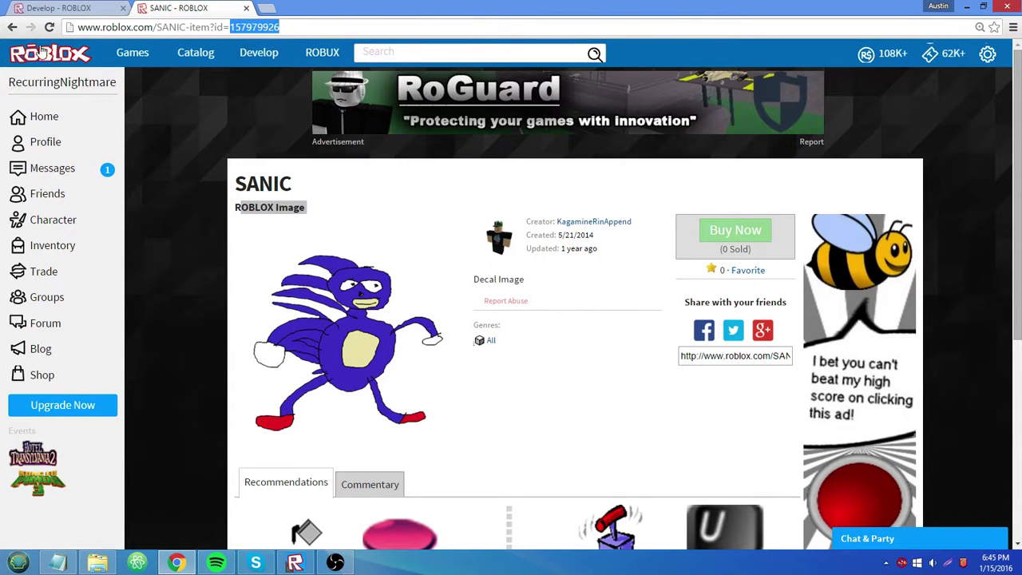
text(157979927)
key(Return)
drag(303, 207, 235, 207)
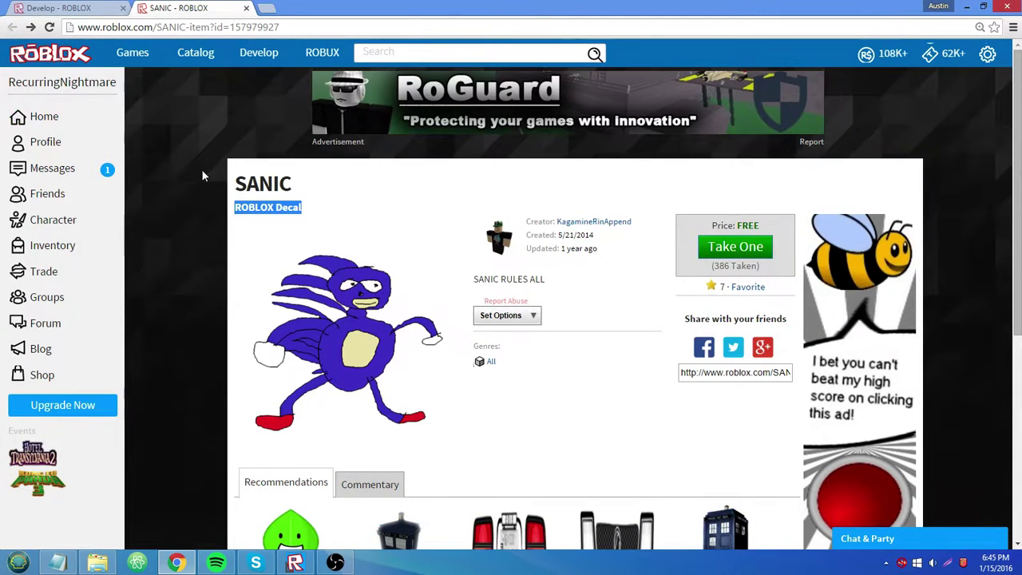
click(31, 28)
drag(306, 208, 237, 207)
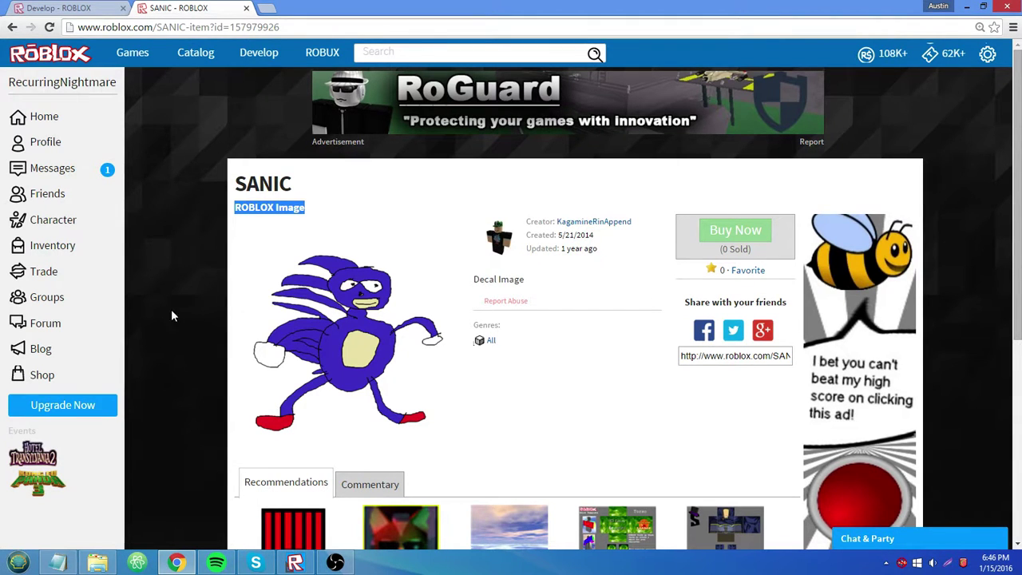
Copy asset ID 157979926 from the address, switch to Roblox Studio, and set the ImageLabel's Image to rbxassetid://157979926
drag(279, 27, 231, 27)
key(ctrl+c)
click(294, 563)
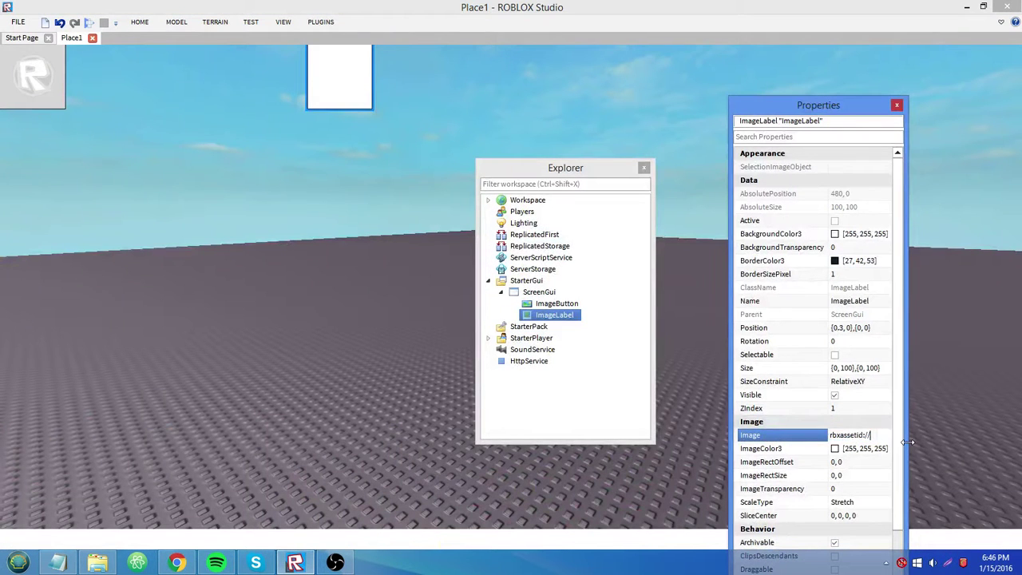
key(Return)
click(414, 216)
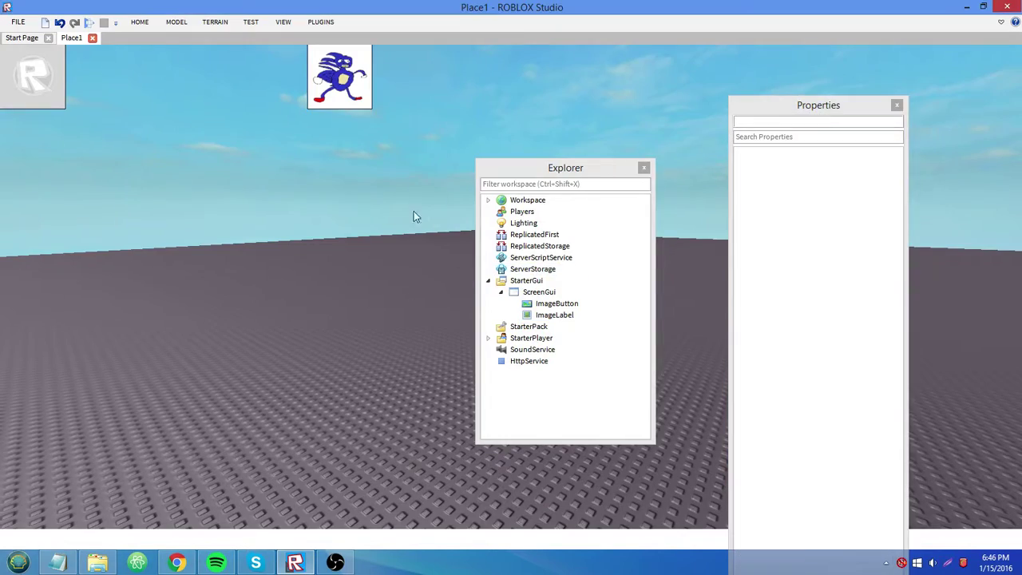
right_drag(404, 128, 373, 155)
Replace the asset ID in the ImageButton's Image with 157979926 after rbxassetid://
click(557, 304)
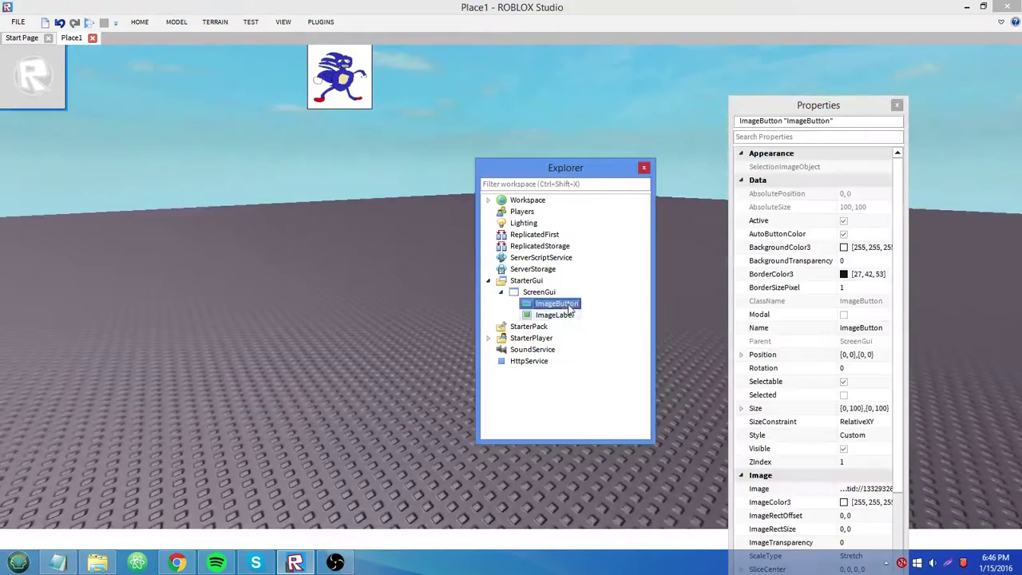
scroll(809, 444, down, 3)
click(863, 419)
click(866, 405)
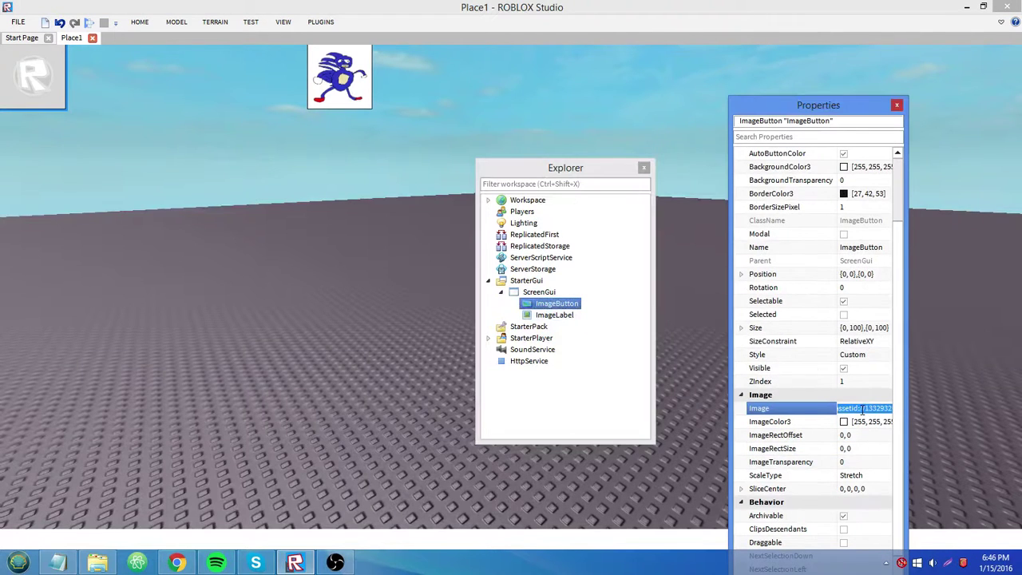
drag(857, 408, 915, 414)
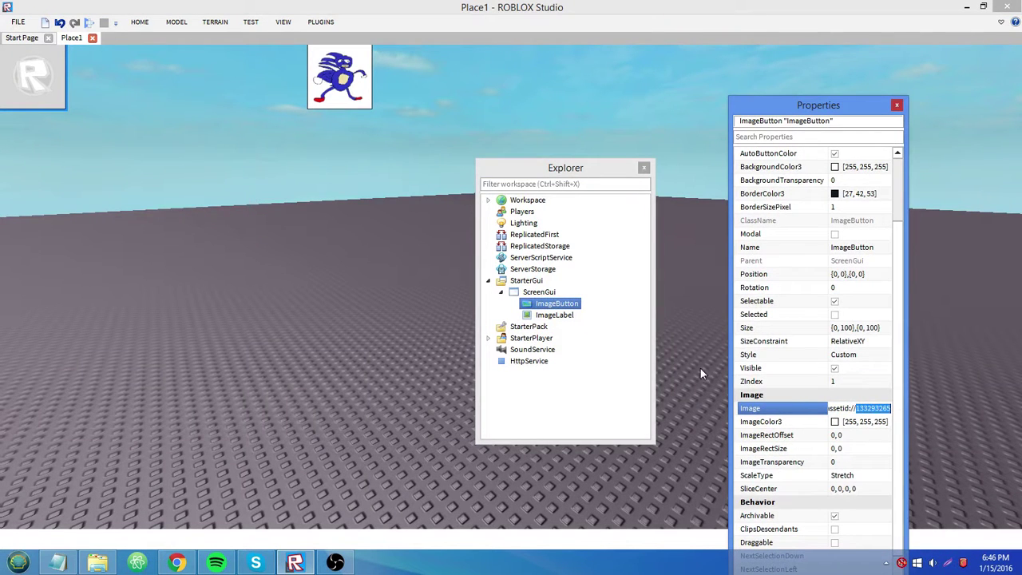
key(ctrl+v)
key(Return)
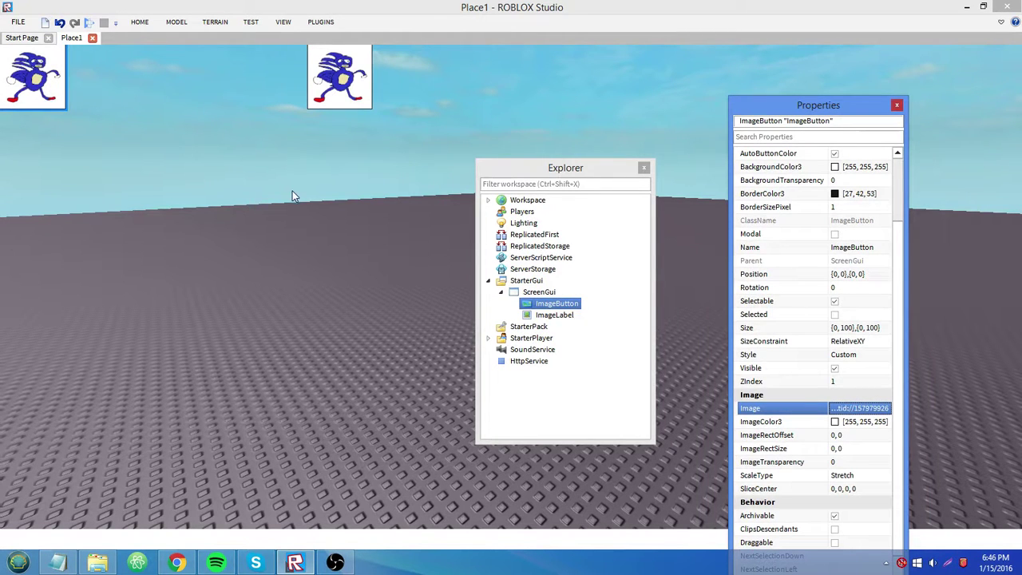
right_drag(296, 194, 309, 218)
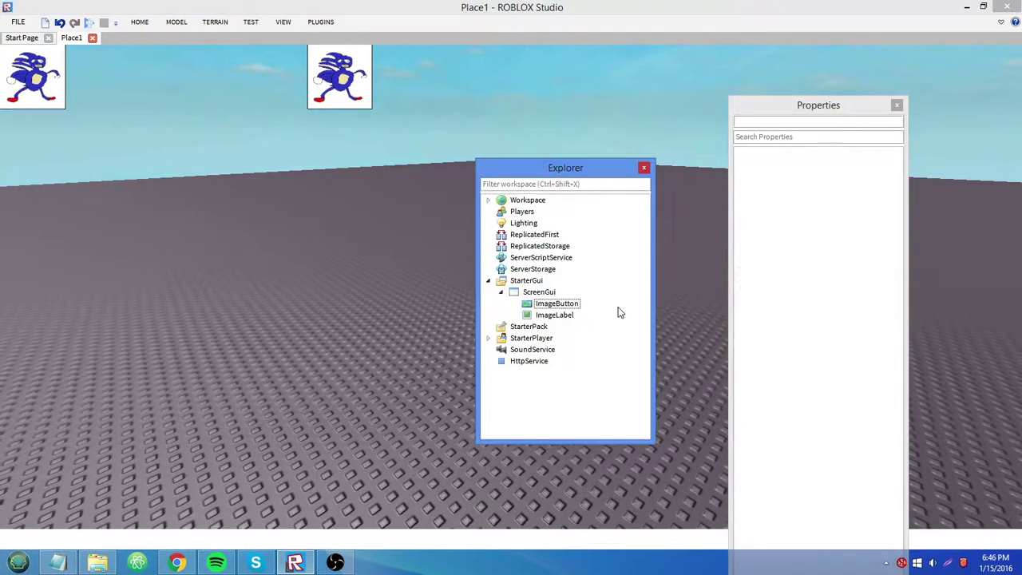
Set the ScreenGui ImageLabel's BackgroundTransparency to 1
click(566, 315)
click(566, 304)
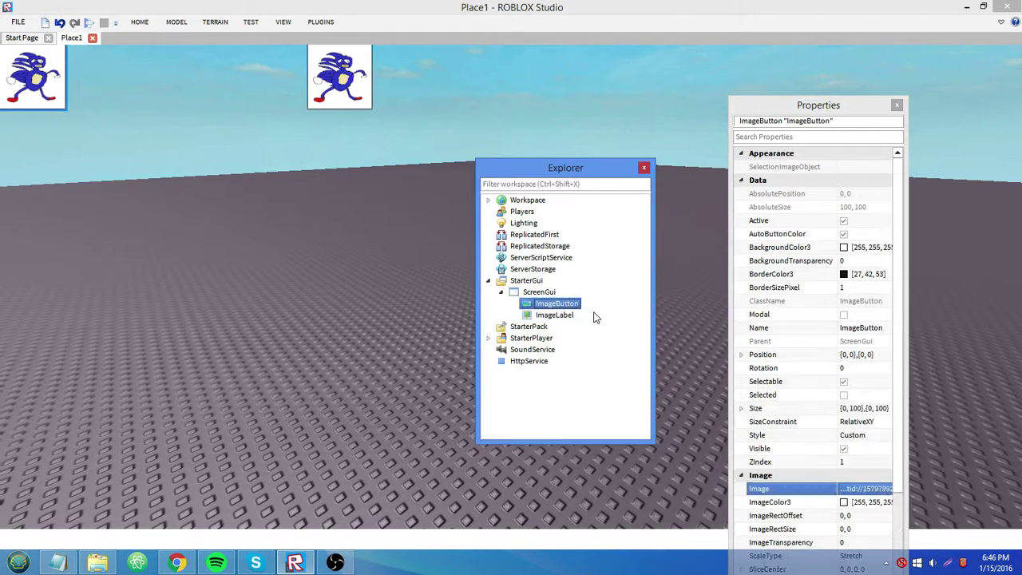
click(570, 315)
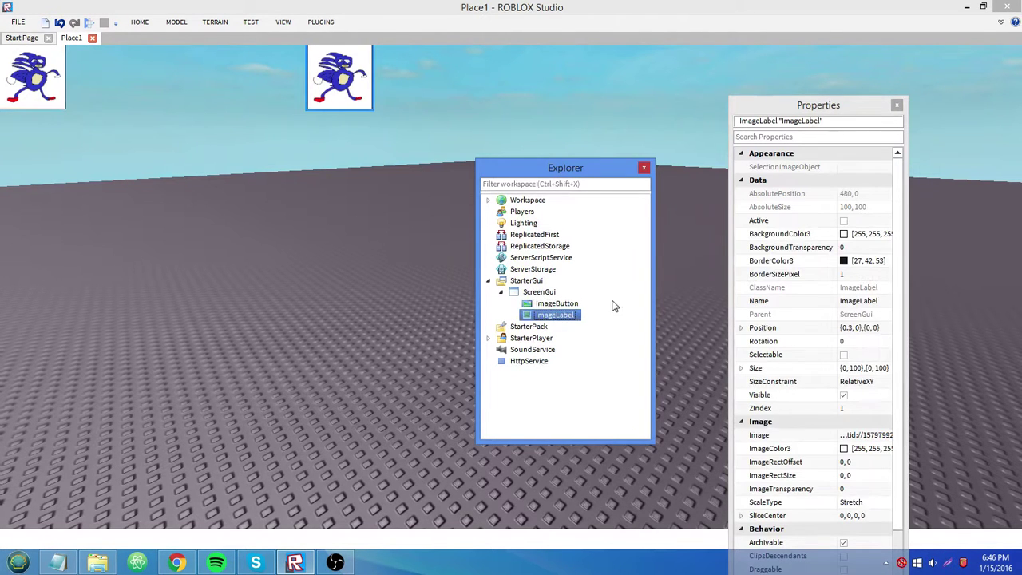
click(869, 247)
text(1)
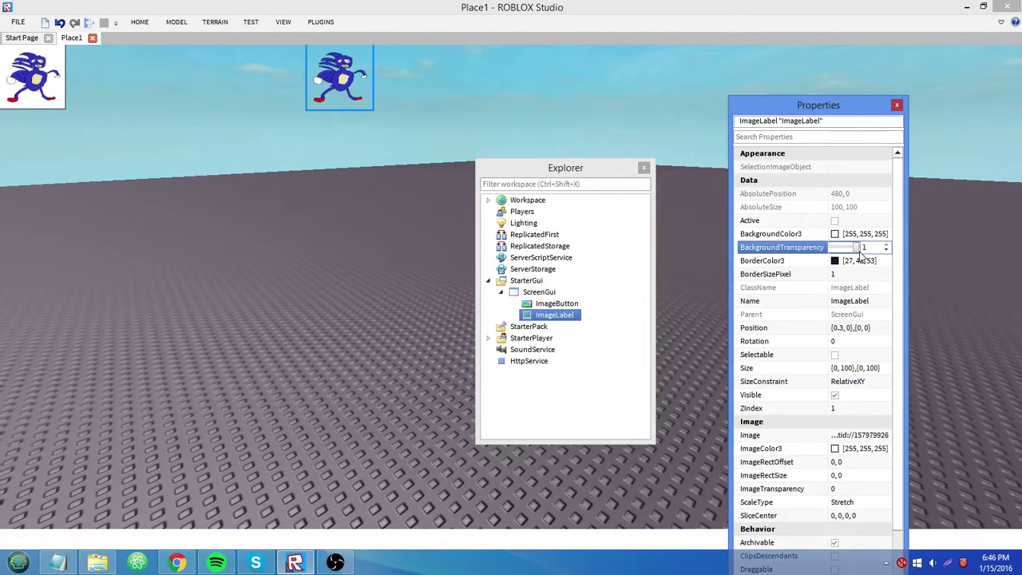
key(Return)
Set the ImageButton's BackgroundTransparency to 1 and clear the selection
click(576, 303)
click(857, 261)
text(1)
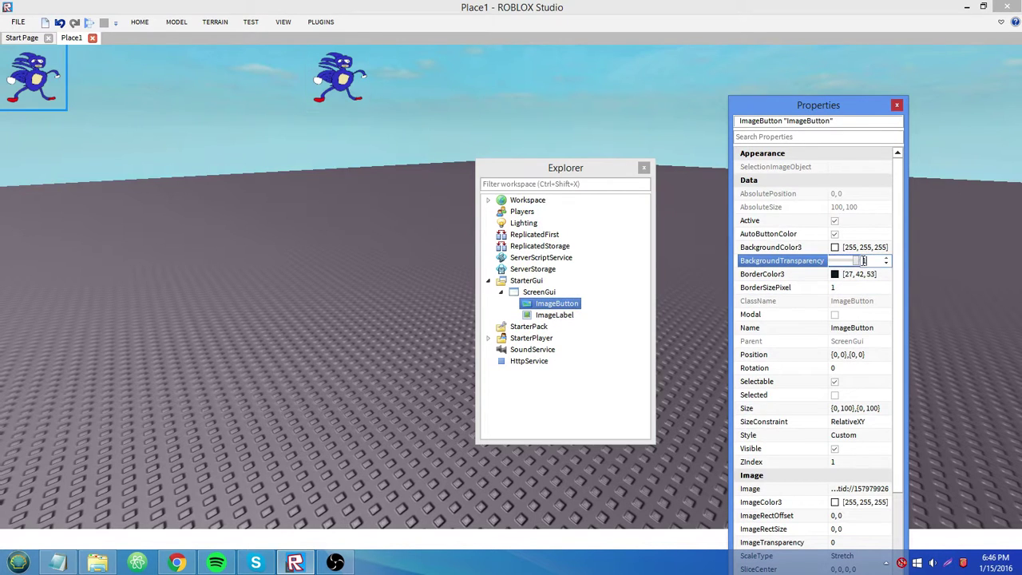
key(Return)
click(697, 306)
click(466, 132)
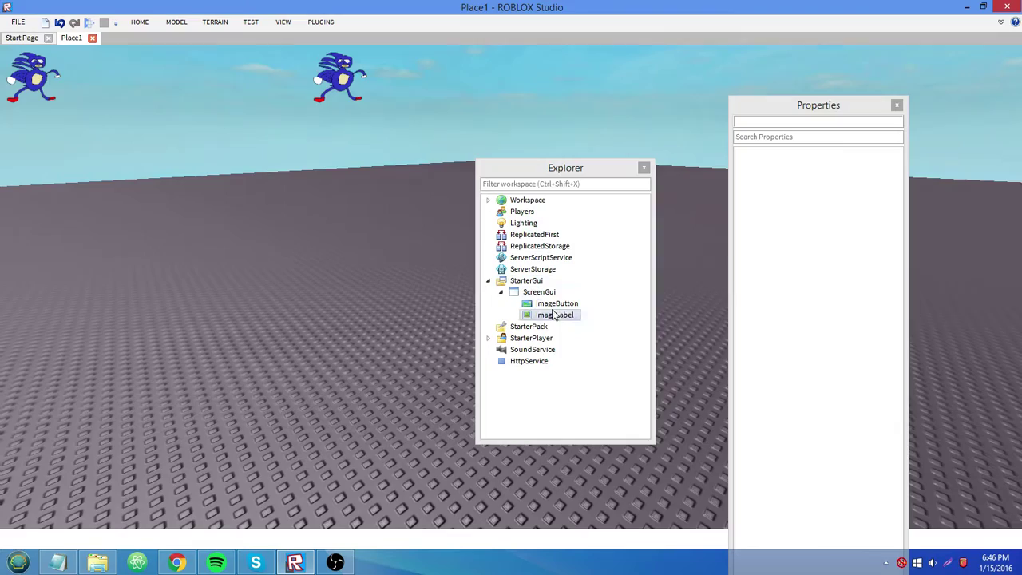
Delete the ScreenGui from StarterGui together with its ImageButton and ImageLabel
right_drag(367, 185, 367, 187)
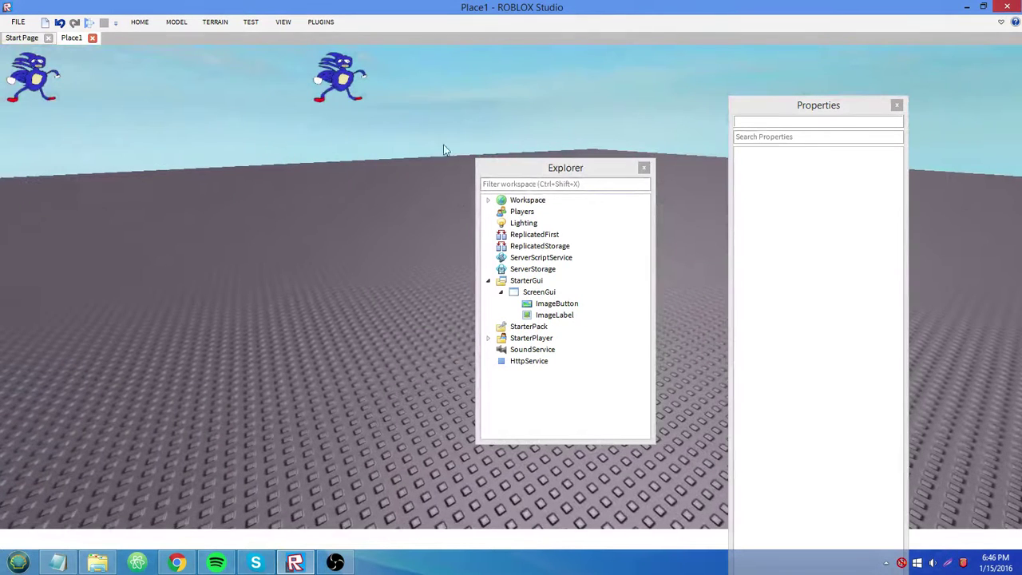
drag(602, 294, 553, 308)
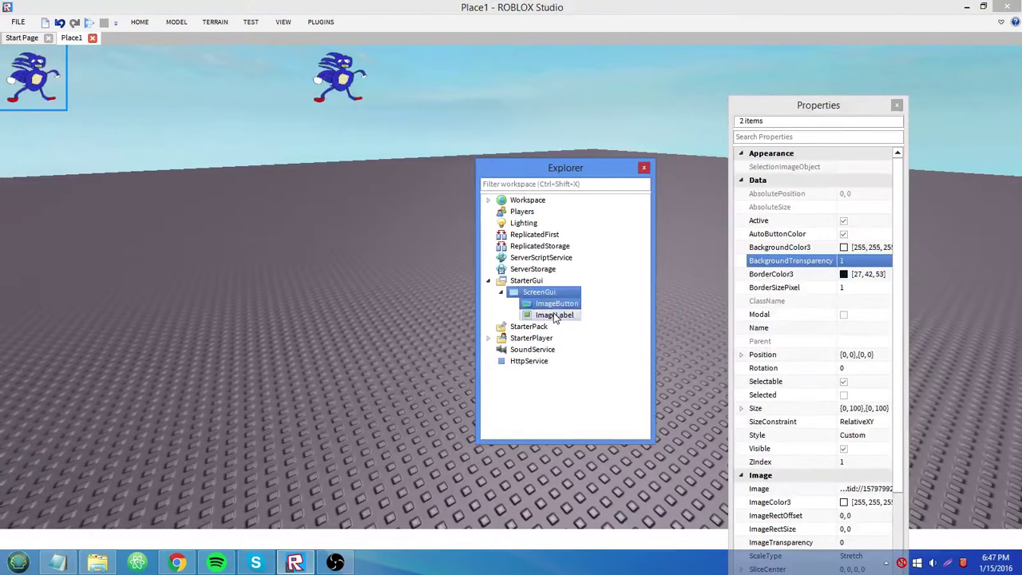
key(Delete)
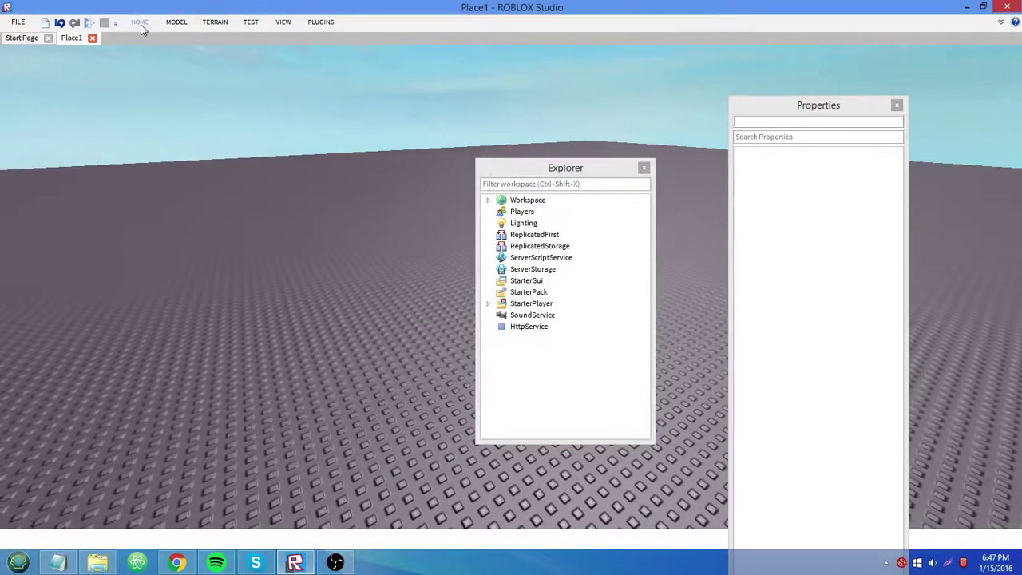
Insert a new block part onto the baseplate in the Workspace
click(140, 22)
click(305, 52)
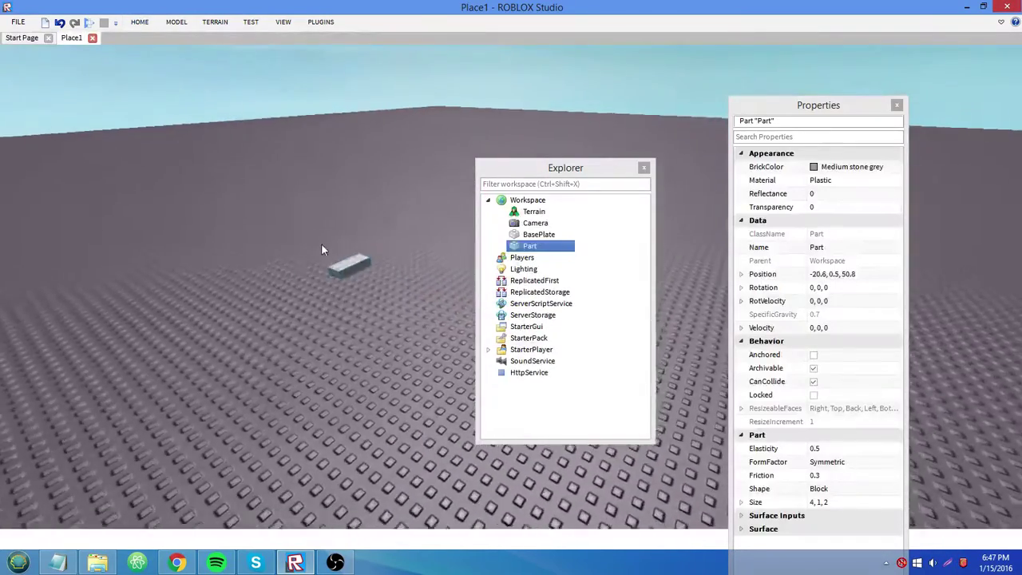
scroll(337, 246, up, 2)
scroll(337, 253, up, 3)
Scale the part into a wide upright wall of about 18.4 × 8.8 × 2 studs
click(177, 22)
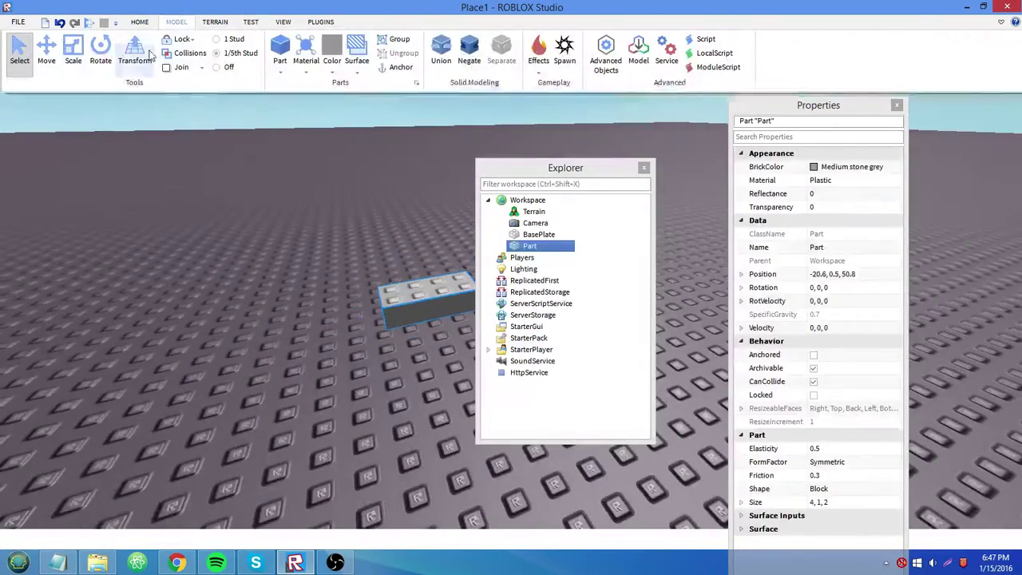
click(73, 54)
drag(410, 249, 365, 136)
scroll(383, 160, down, 2)
drag(390, 233, 424, 219)
scroll(424, 218, up, 2)
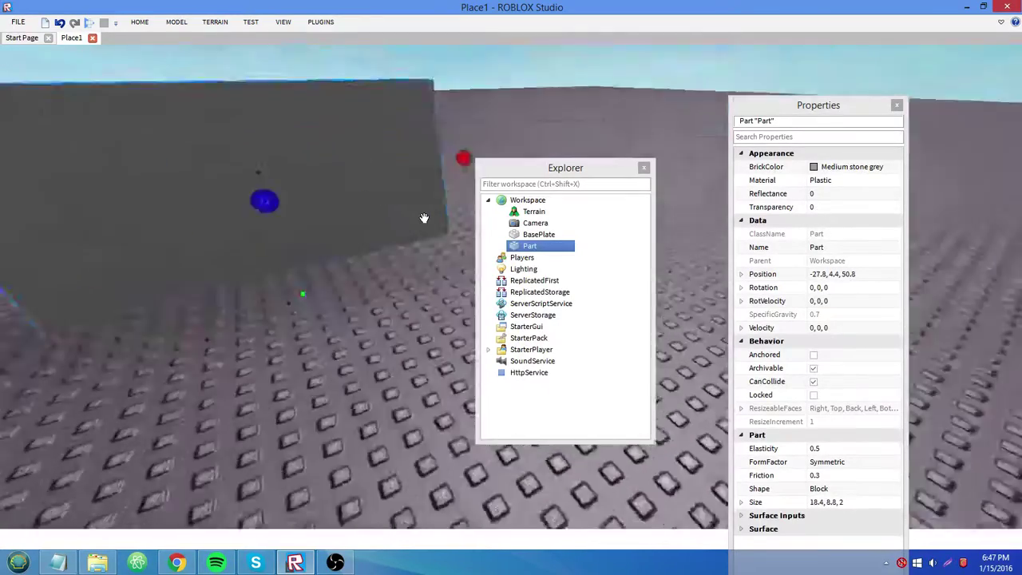
Insert a SurfaceGui object into the wall part
right_drag(424, 219, 424, 218)
scroll(424, 219, down, 2)
right_click(527, 246)
mouse_move(660, 426)
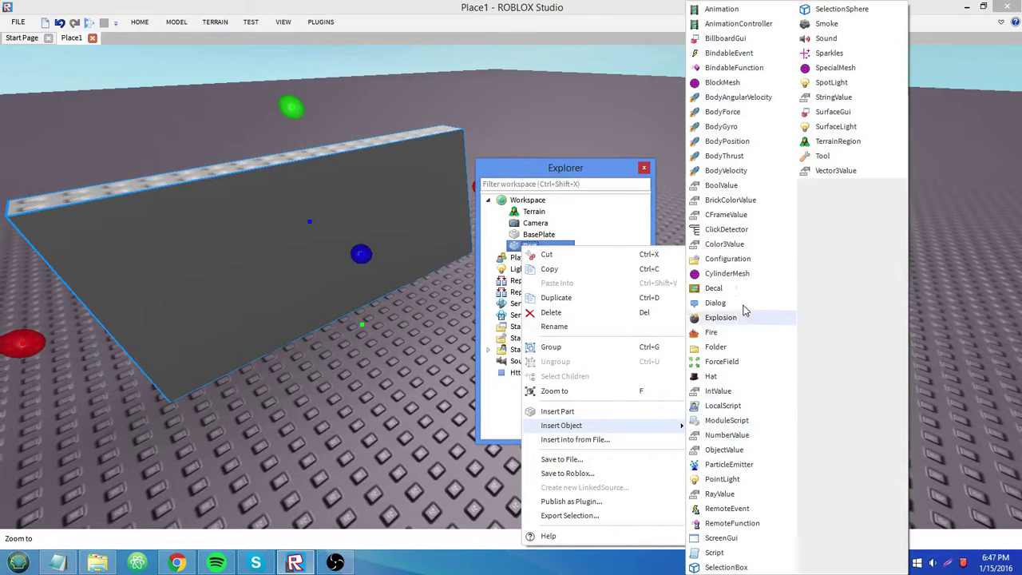
click(833, 112)
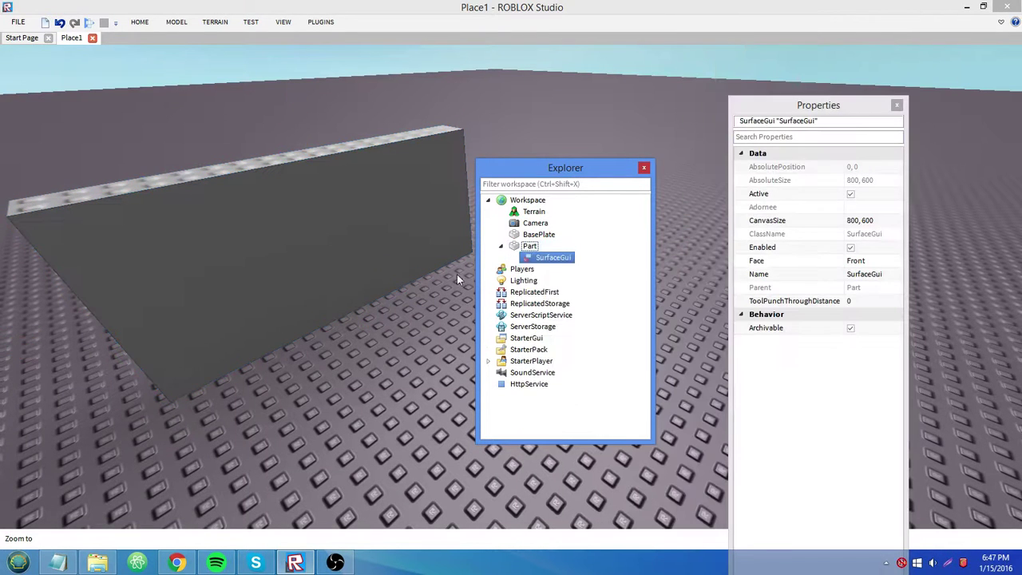
Insert an ImageLabel into the SurfaceGui and bring the wall's front face into view
right_click(551, 257)
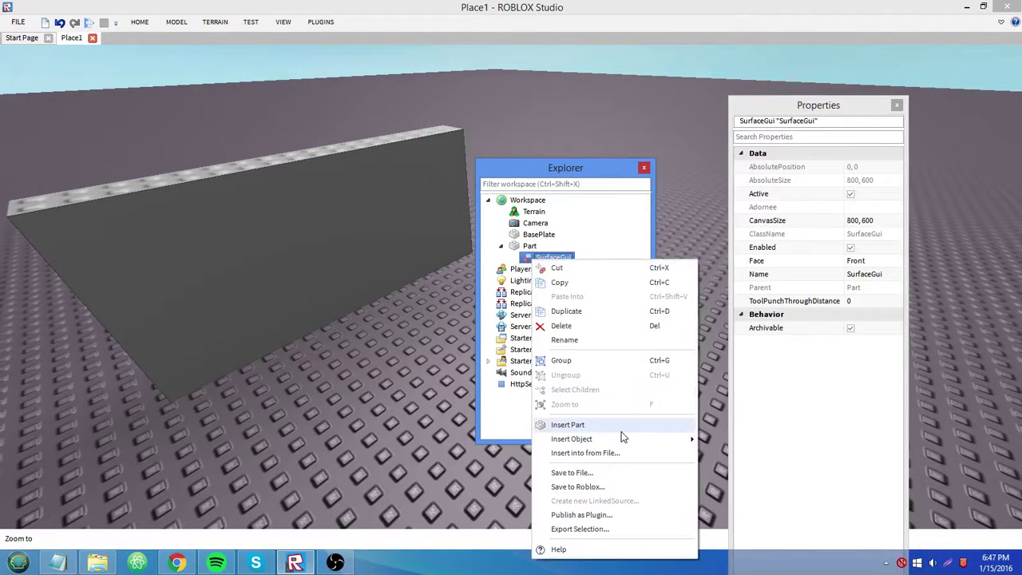
mouse_move(633, 435)
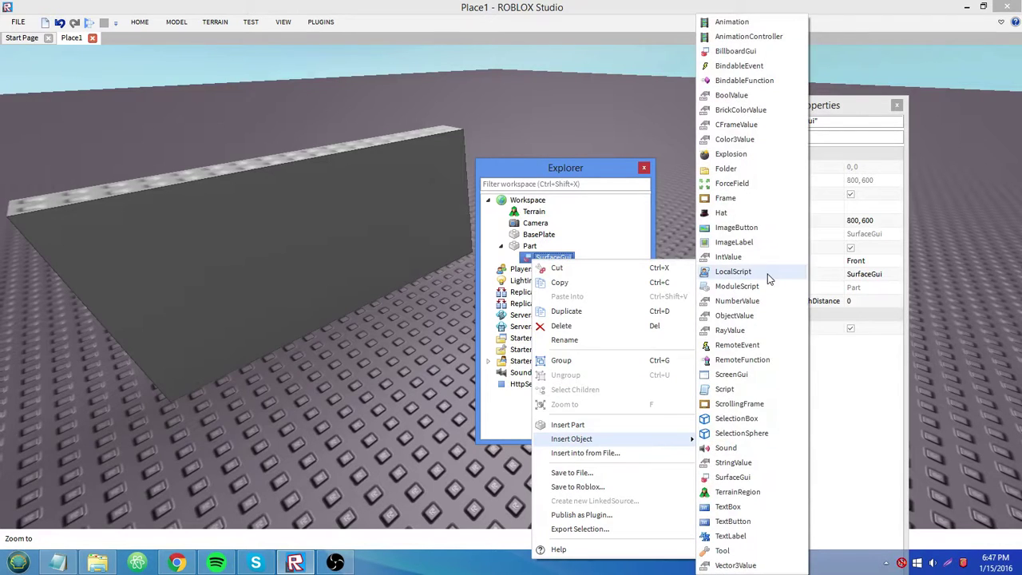
click(755, 242)
key(f)
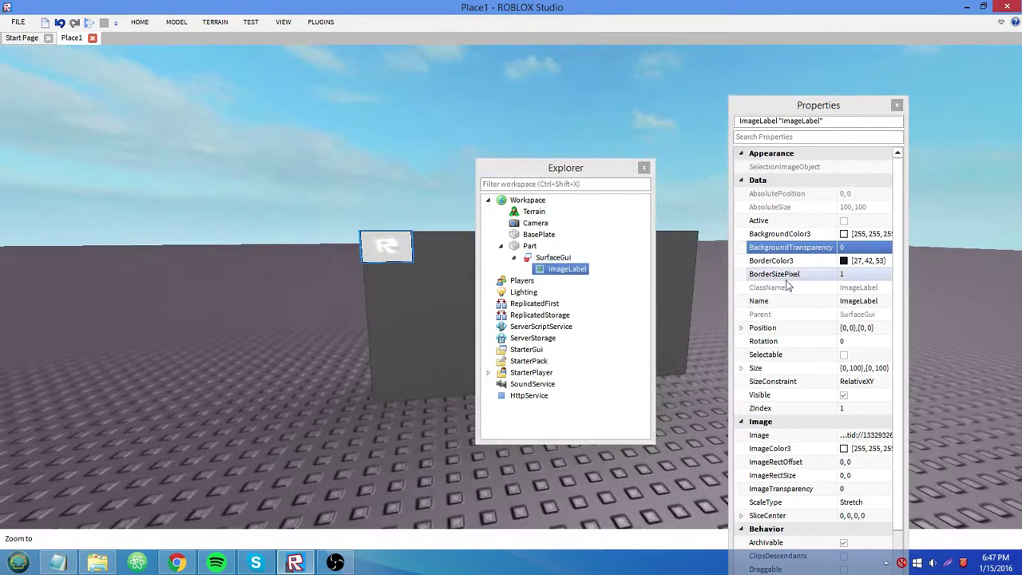
Set the ImageLabel's Size to {1, 0},{1, 0} so it fills the wall's front face
click(854, 367)
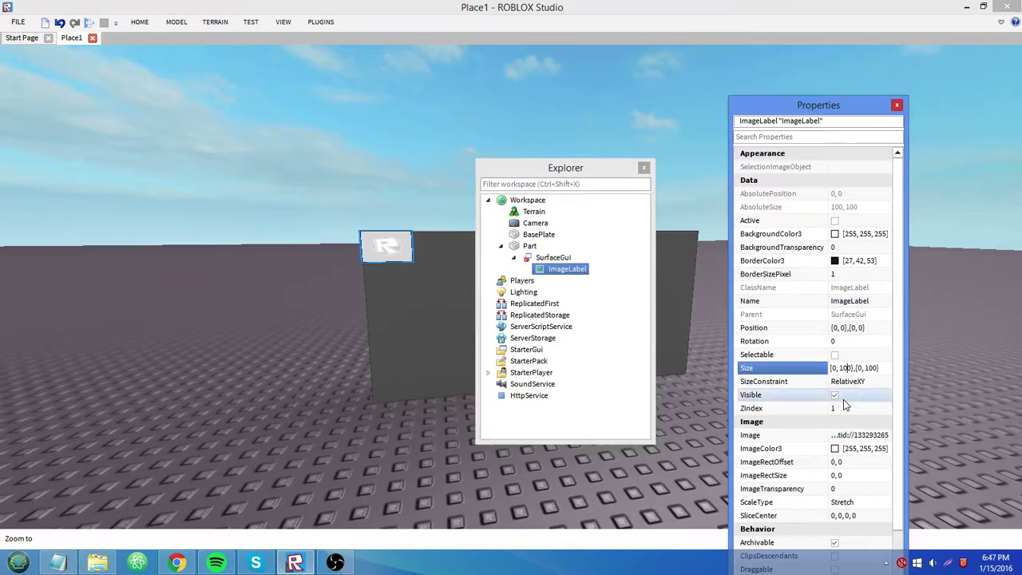
key(BackSpace)
text(1)
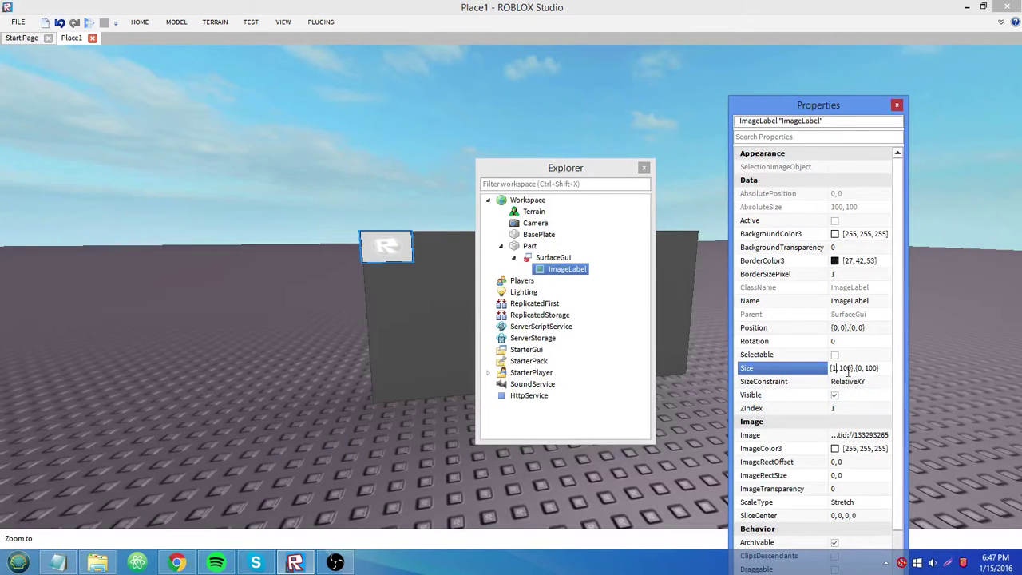
text(0)
key(BackSpace)
key(Return)
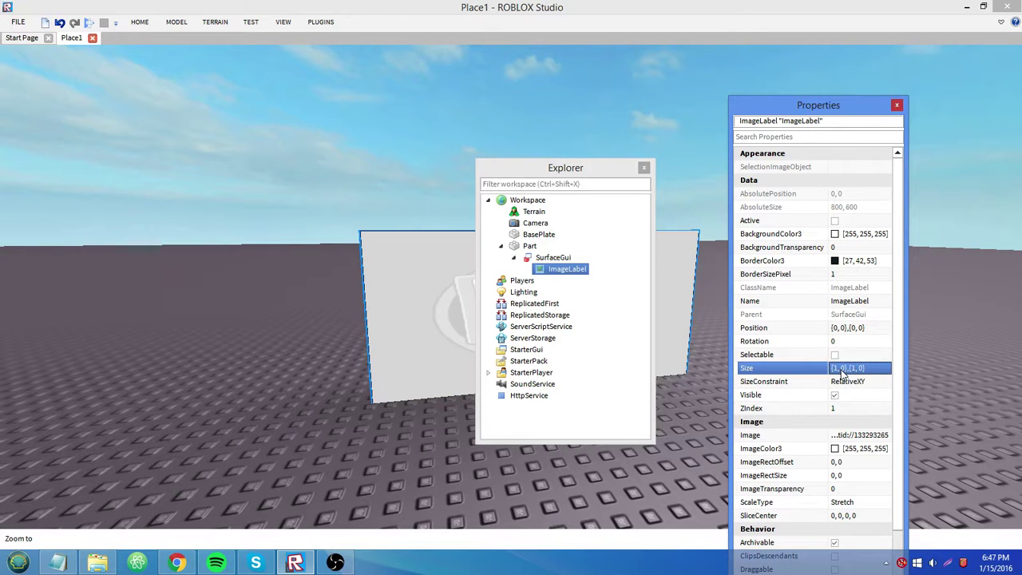
Set the wall ImageLabel's Image to asset ID 157979926 and move the Explorer window off the wall
scroll(346, 333, down, 2)
click(847, 435)
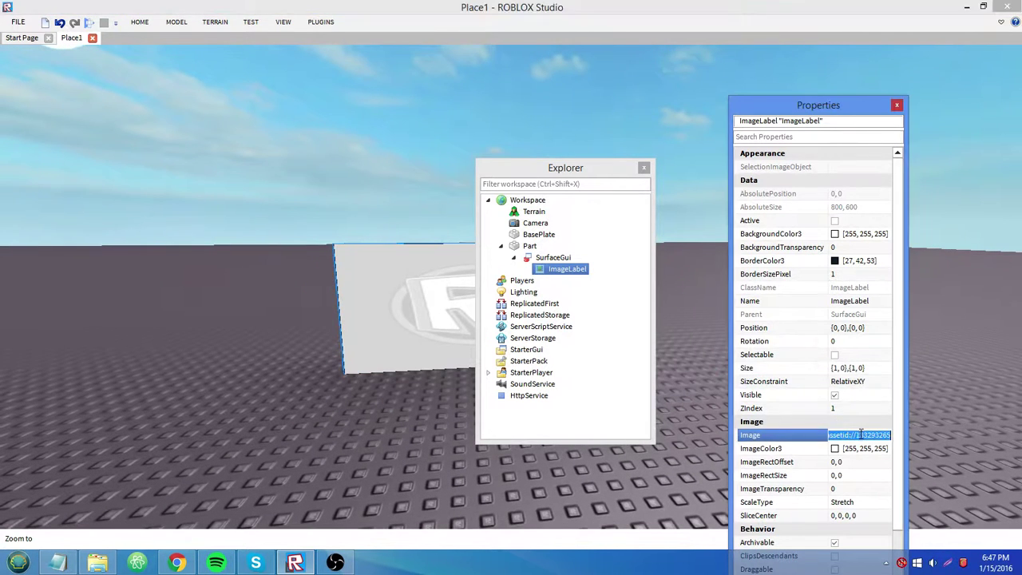
text(rbxassetid://157979926)
key(Return)
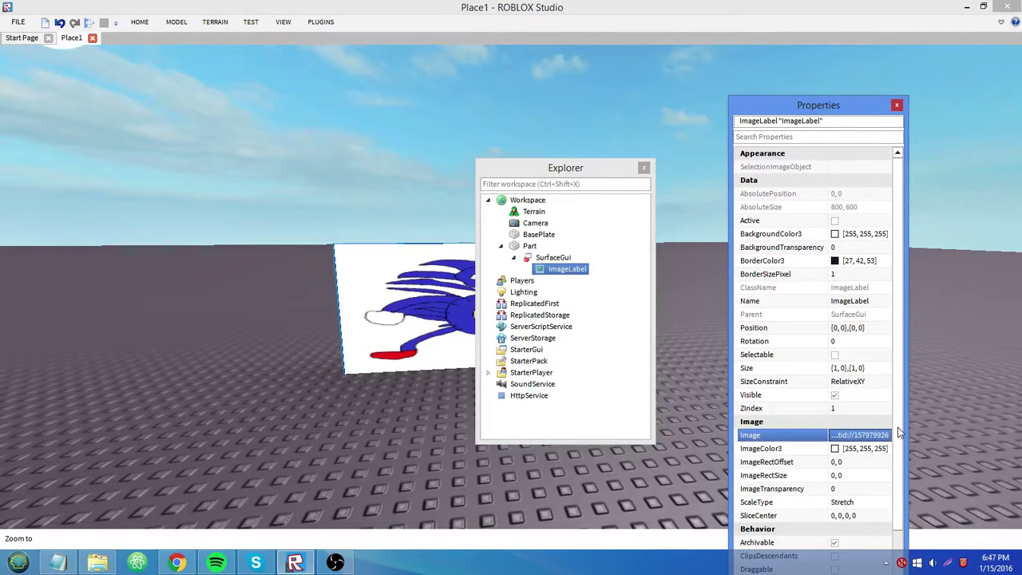
drag(578, 182, 258, 203)
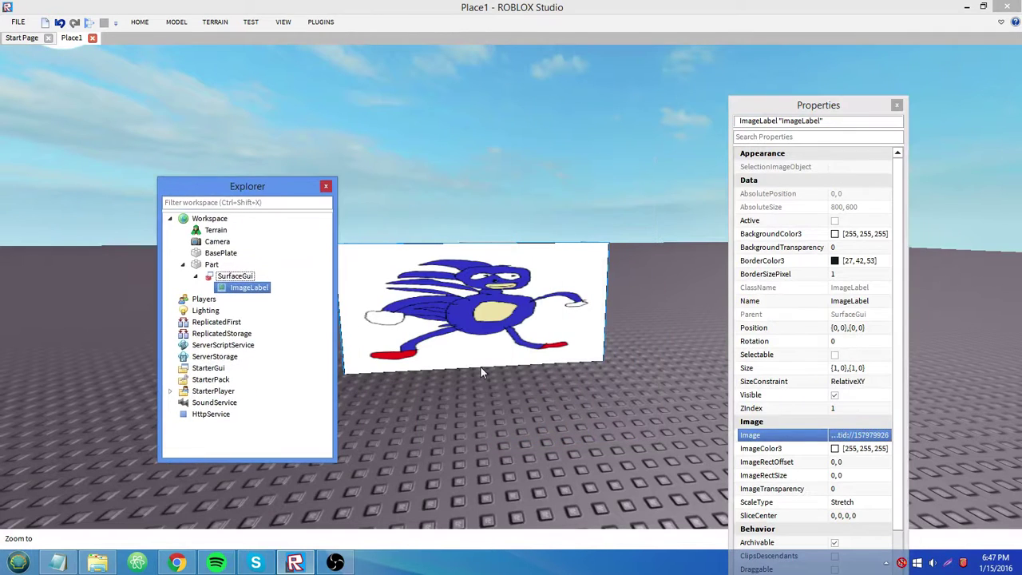
Set the wall ImageLabel's BackgroundTransparency to 1, check the wall part, and reselect the ImageLabel
click(847, 248)
text(1)
key(Return)
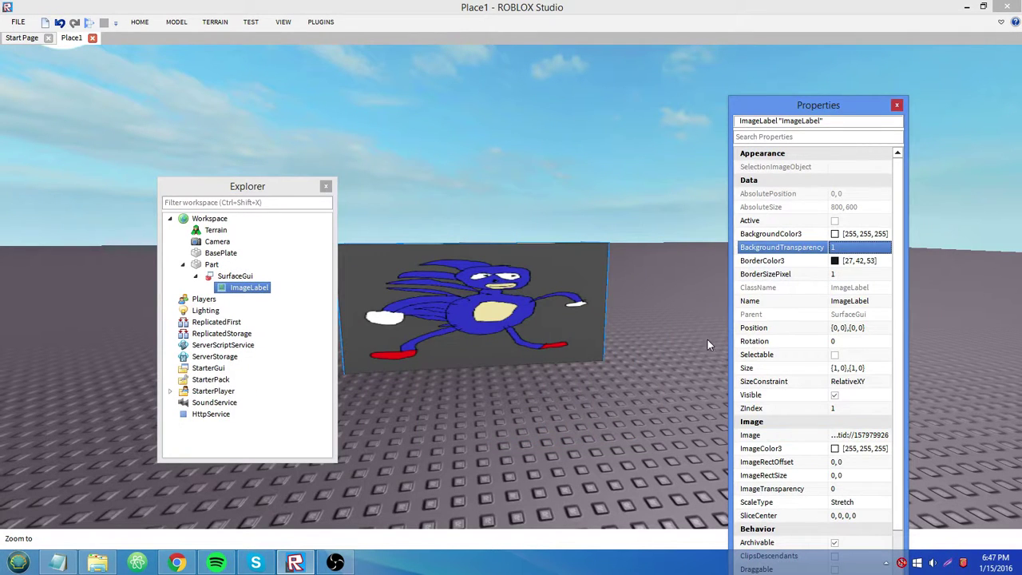
click(697, 342)
click(512, 306)
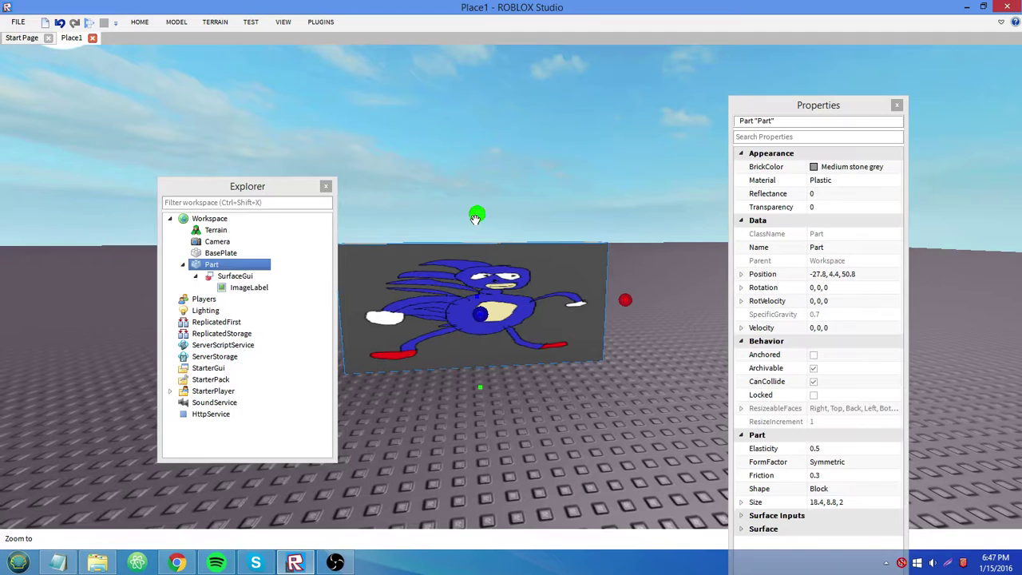
click(249, 287)
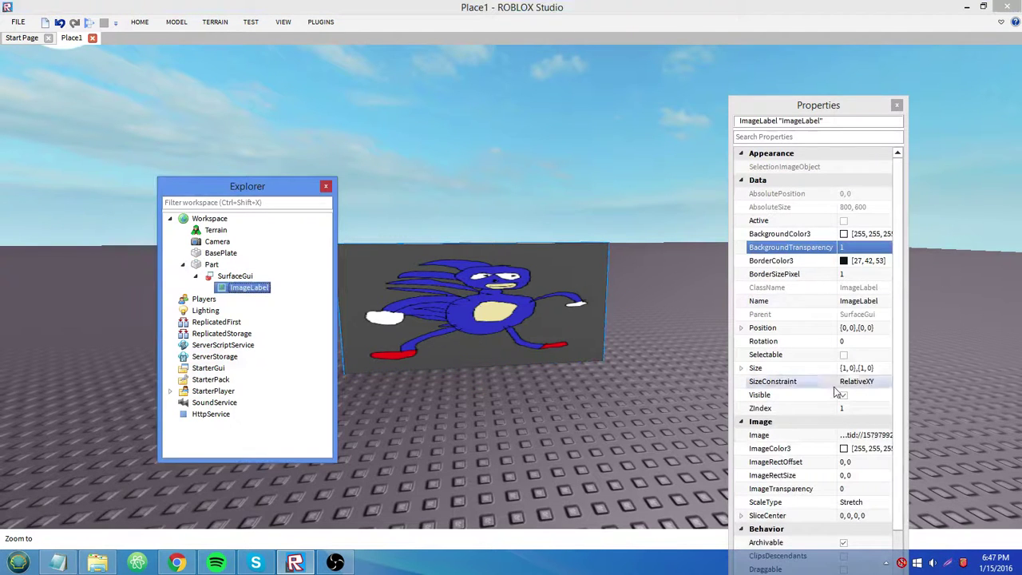
Inspect the wall ImageLabel's Size property with its X and Y Scale and Offset components
click(791, 367)
click(741, 367)
click(791, 381)
click(745, 381)
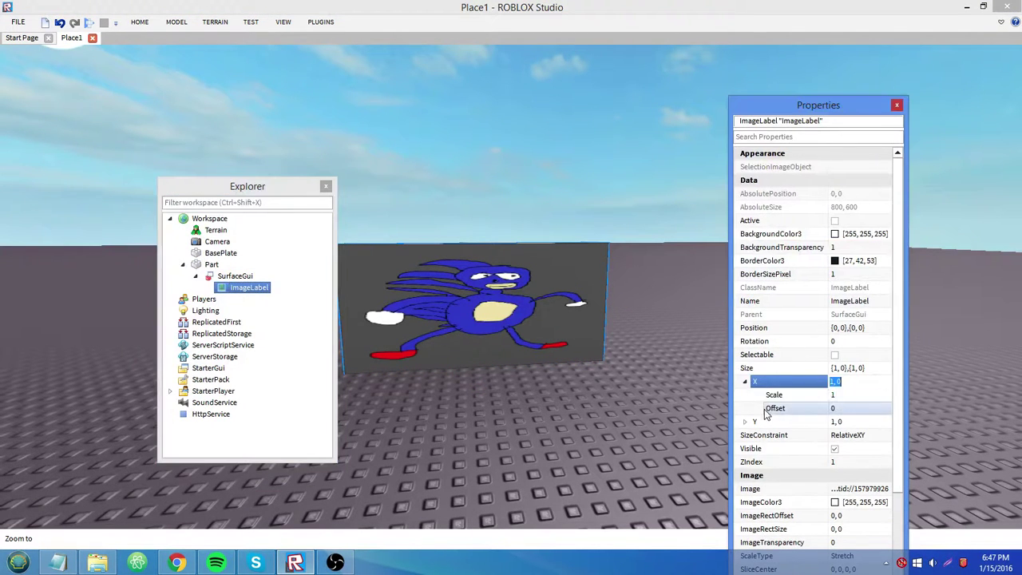
click(745, 381)
click(741, 370)
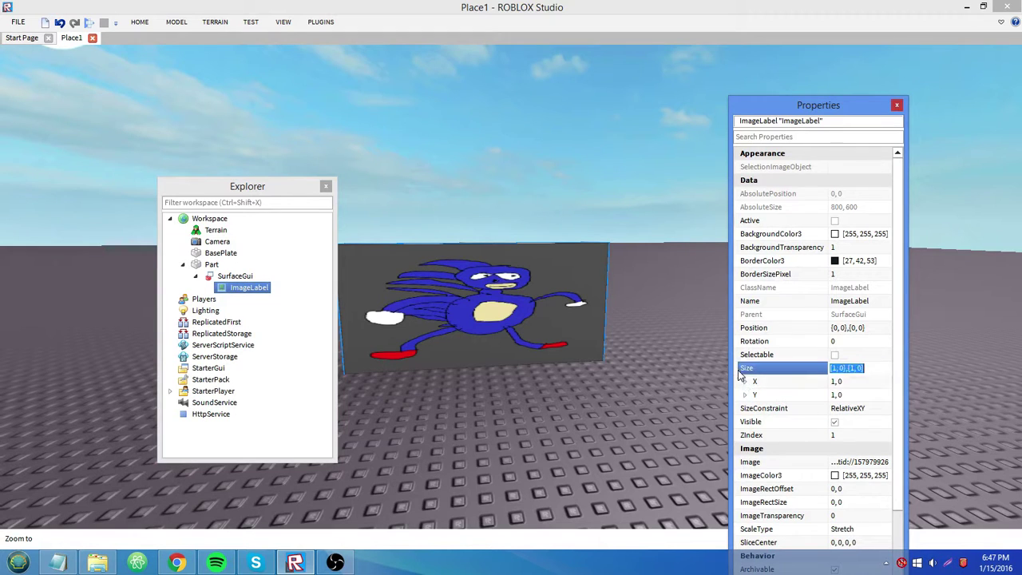
drag(815, 110, 815, 102)
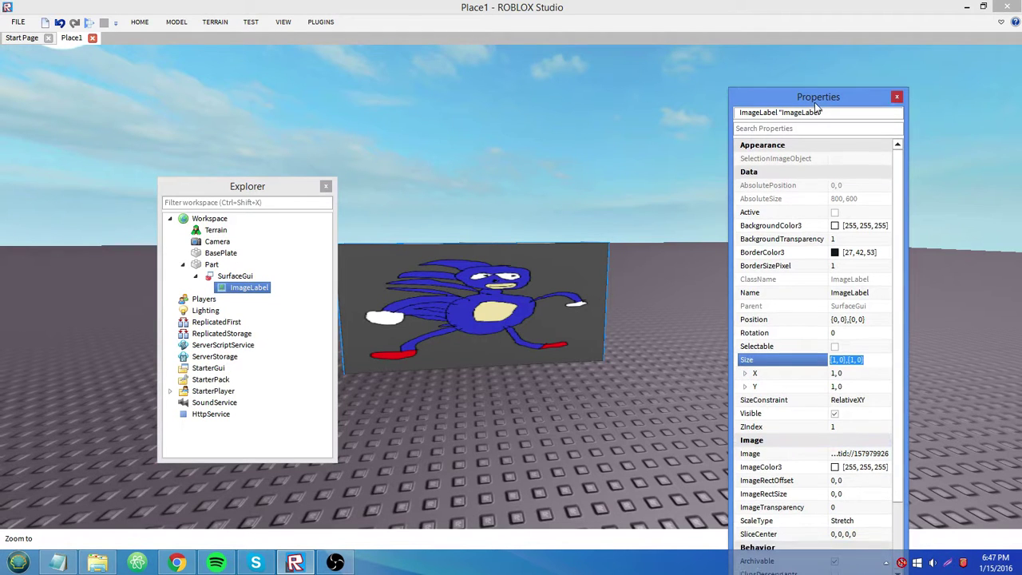
scroll(830, 516, down, 2)
scroll(831, 515, up, 2)
Resize the wall part by its handles to about 27 wide and 20.4 high
click(551, 319)
scroll(483, 200, up, 3)
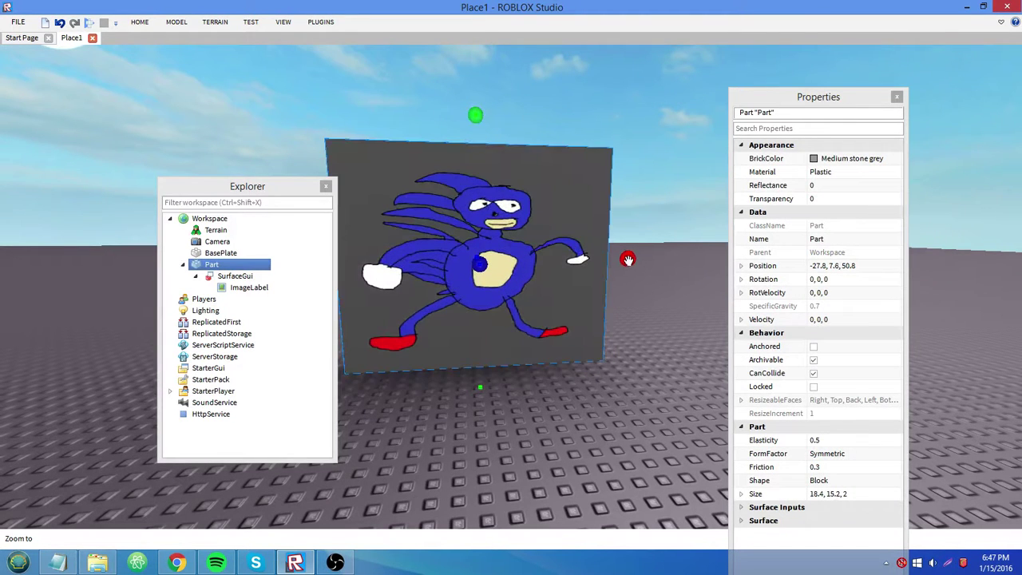
mouse_move(628, 260)
mouse_down()
mouse_move(669, 256)
mouse_move(524, 258)
mouse_move(586, 271)
mouse_move(658, 258)
mouse_move(623, 261)
mouse_up()
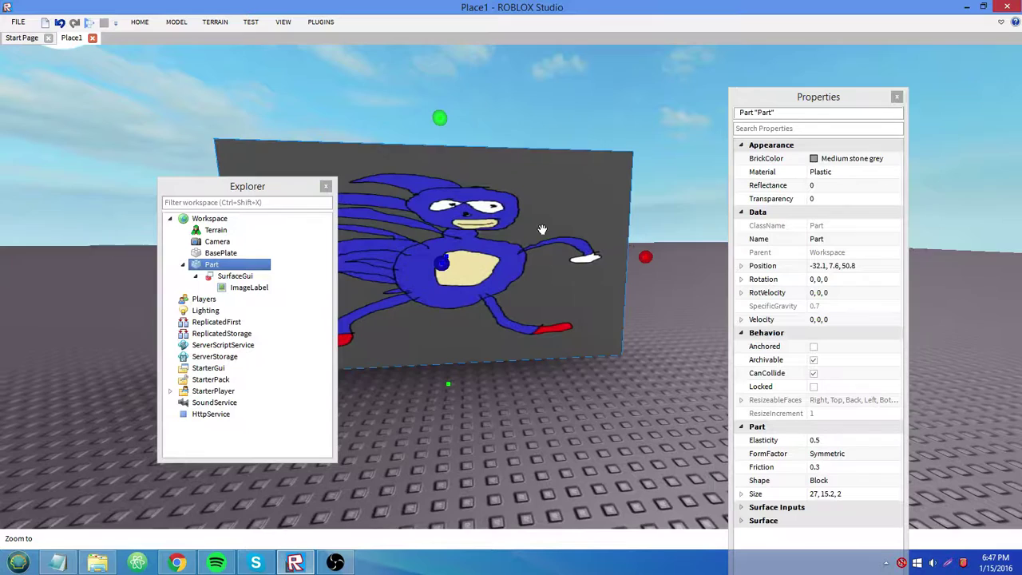
drag(454, 152, 453, 88)
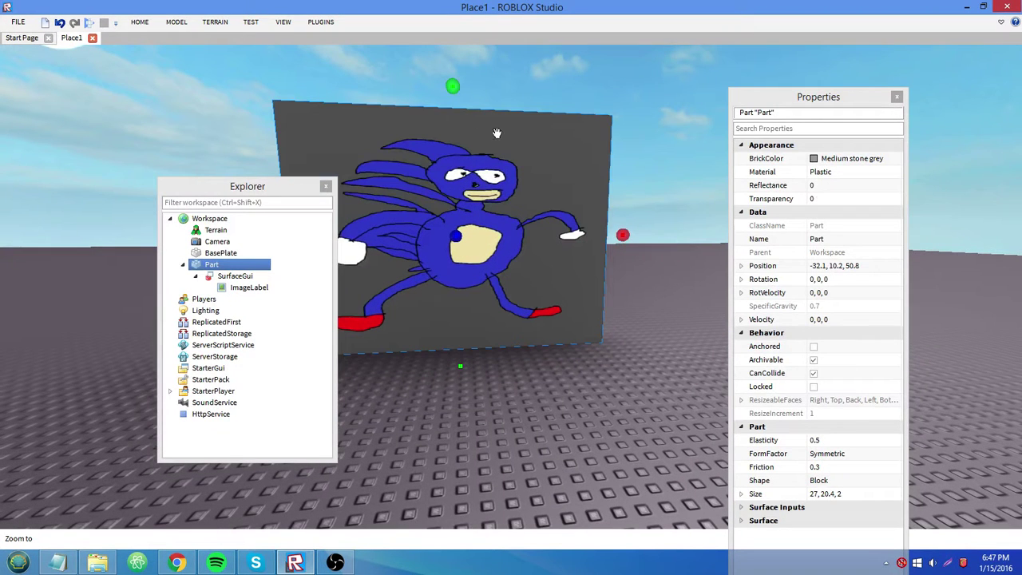
Delete the ImageLabel from the wall's SurfaceGui and insert an ImageButton in its place
click(249, 288)
key(Delete)
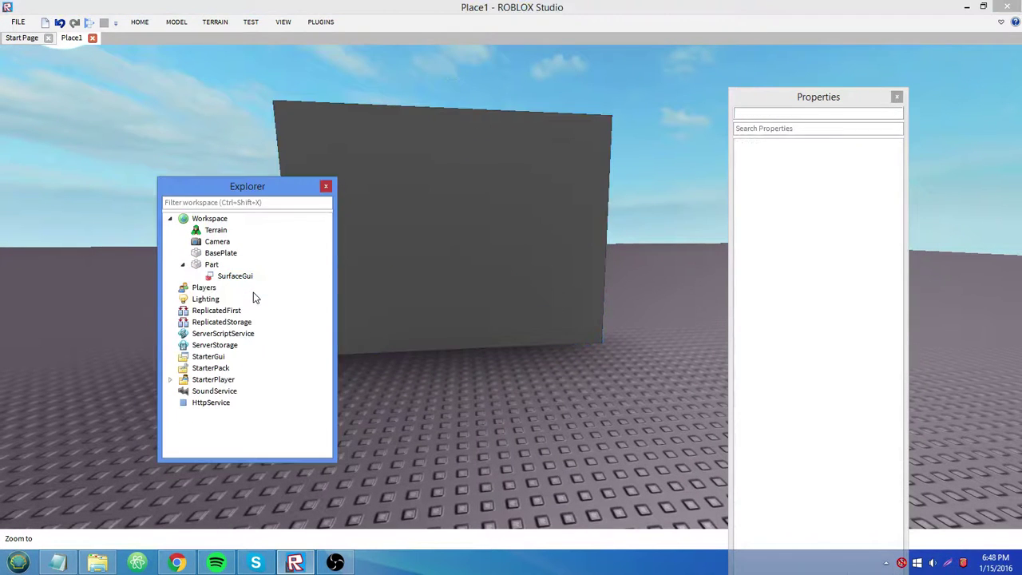
right_click(235, 277)
mouse_move(360, 454)
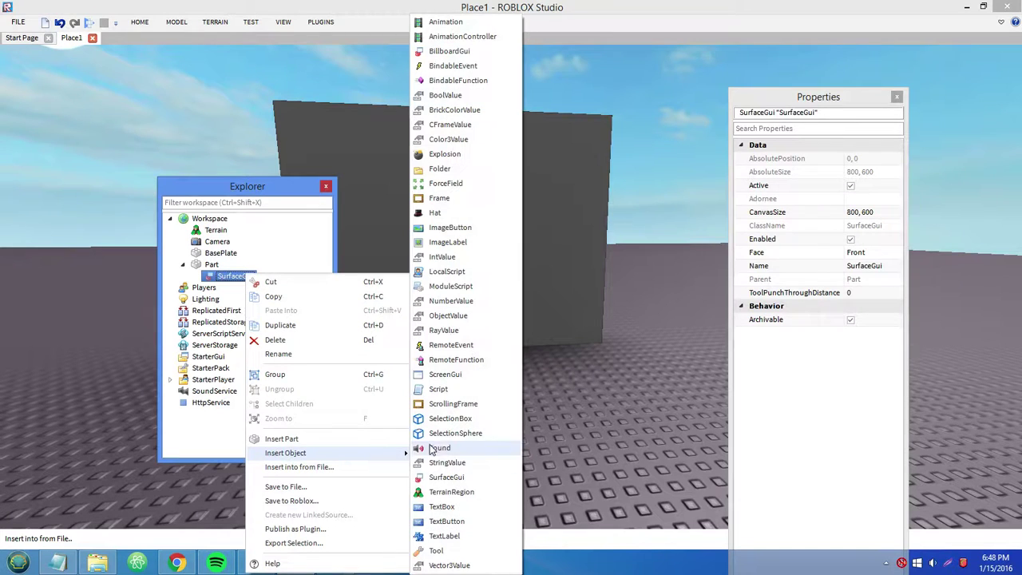
click(456, 228)
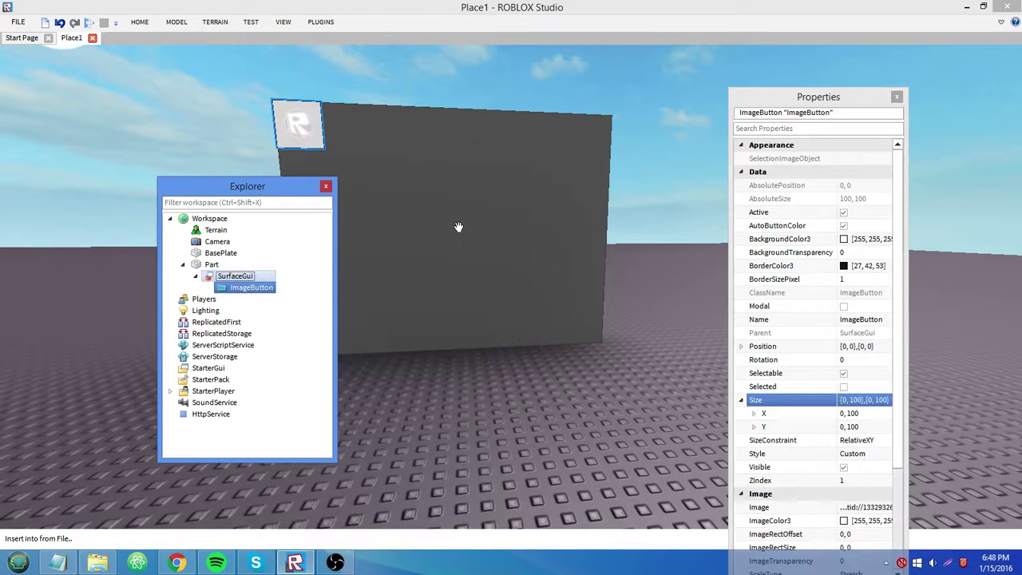
right_drag(459, 242, 457, 241)
Set the ImageButton's Size to {1, 0},{1, 0} so it fills the wall's front face
click(842, 400)
click(741, 400)
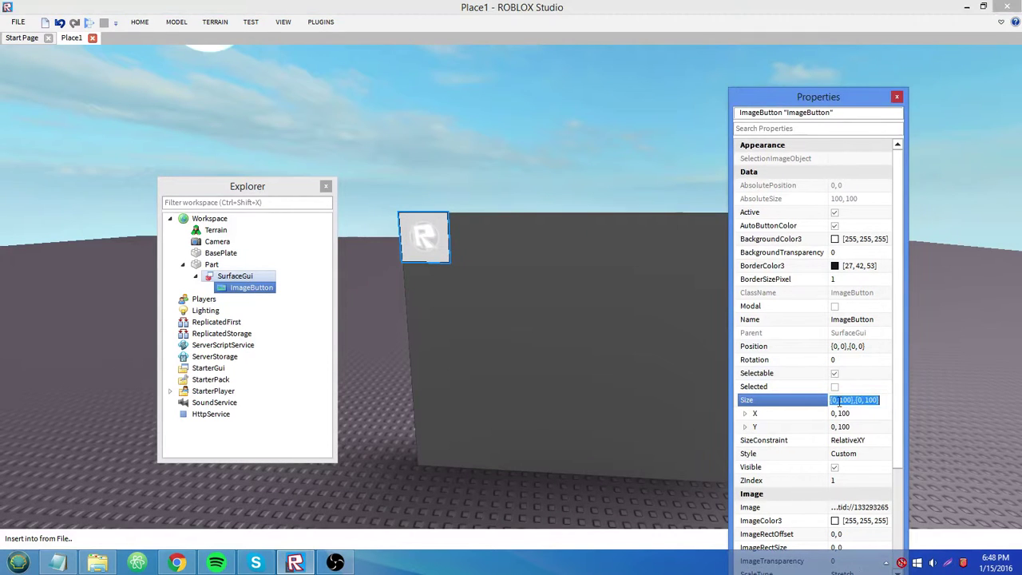
click(761, 405)
click(735, 400)
click(837, 403)
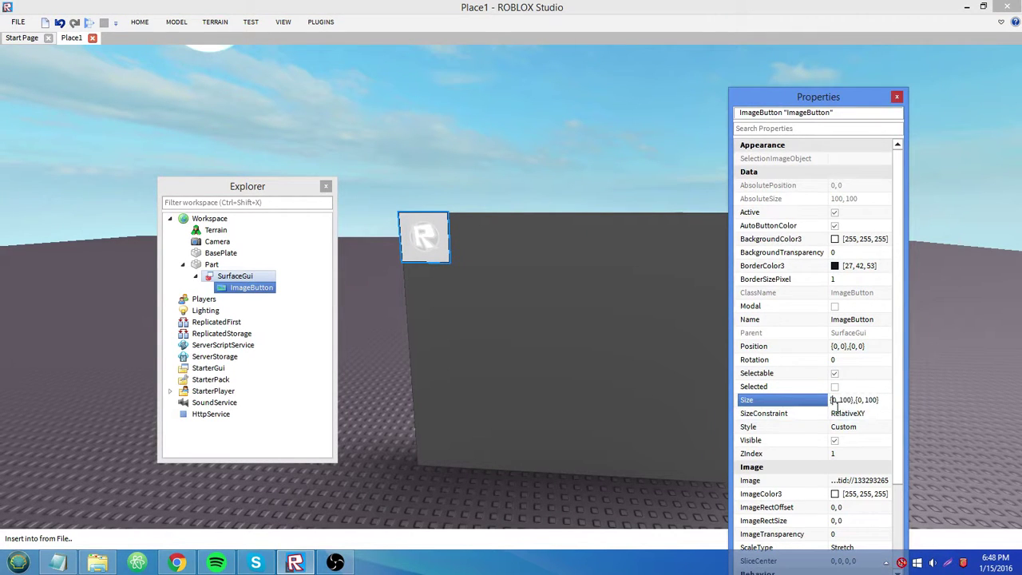
key(BackSpace)
text(1)
key(Right)
key(Right)
key(Right)
key(Right)
key(BackSpace)
key(BackSpace)
key(BackSpace)
key(Return)
Set the ImageButton's Image to asset ID 157979926
click(860, 480)
drag(857, 480, 898, 479)
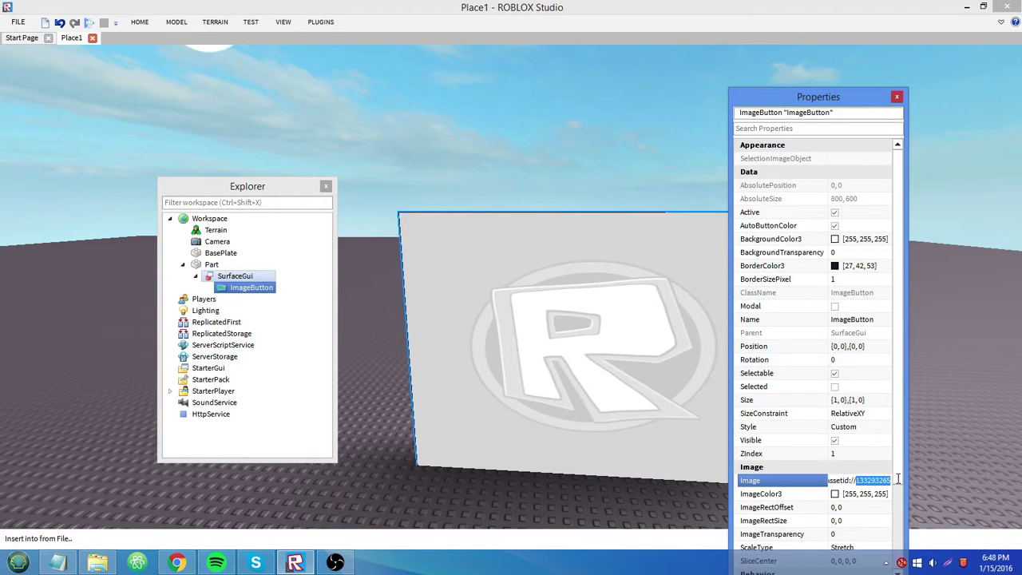
text(157979926)
key(Return)
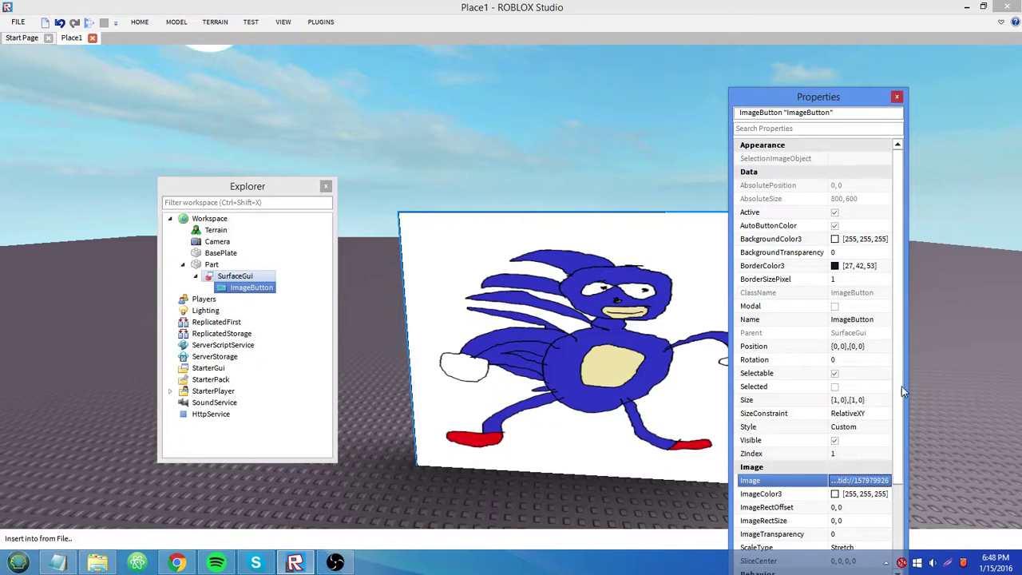
Try a BackgroundTransparency of 1 on the ImageButton and set it back to 0
click(849, 254)
text(1)
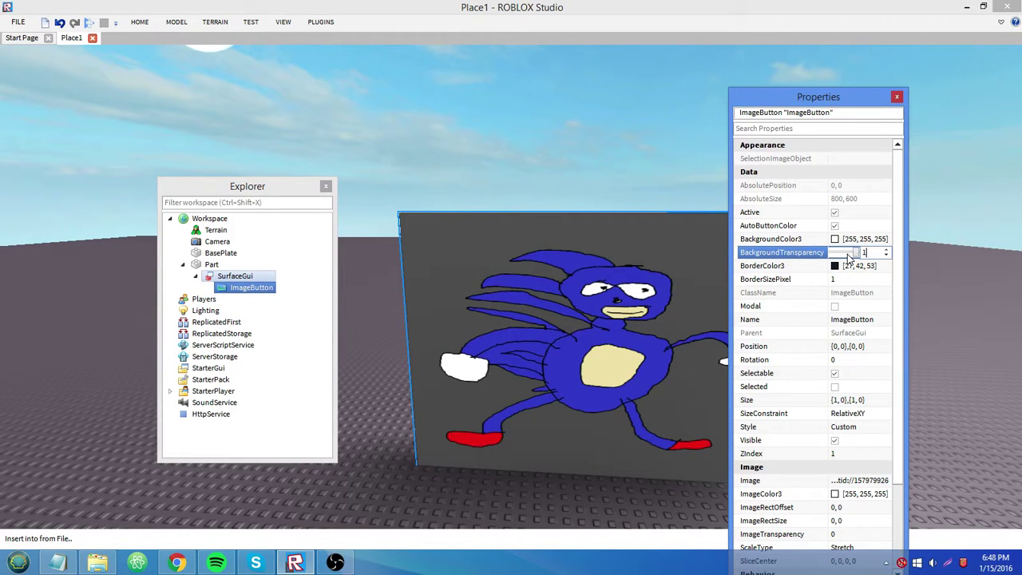
text(, 0)
key(Return)
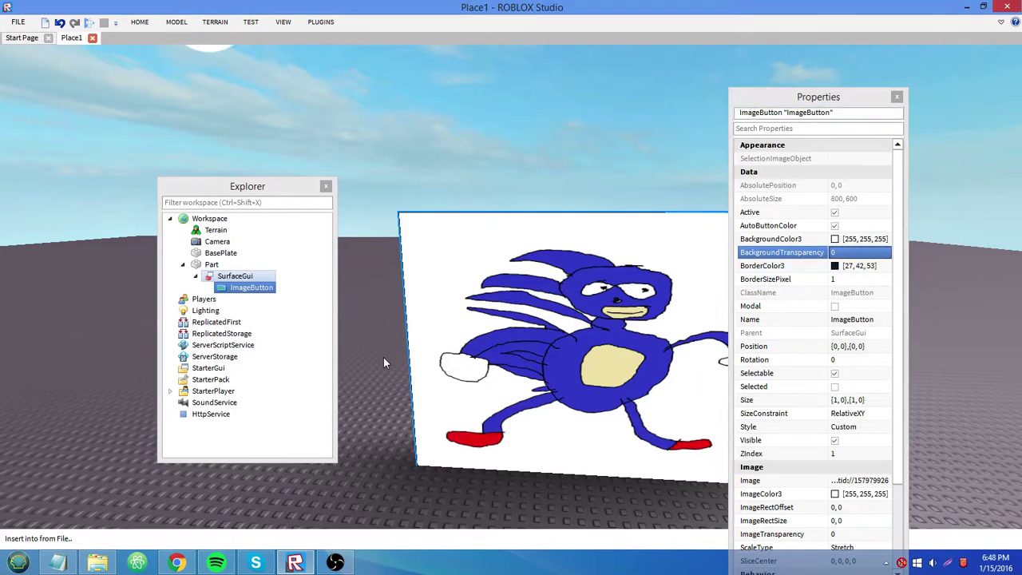
Insert a Script into the wall's ImageButton
click(383, 357)
right_drag(404, 295, 417, 297)
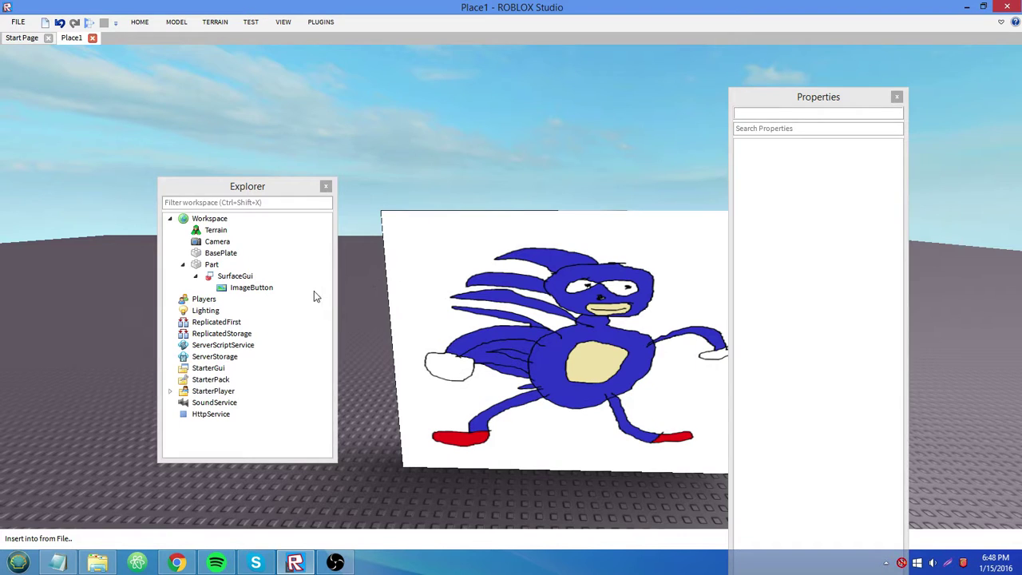
right_click(271, 289)
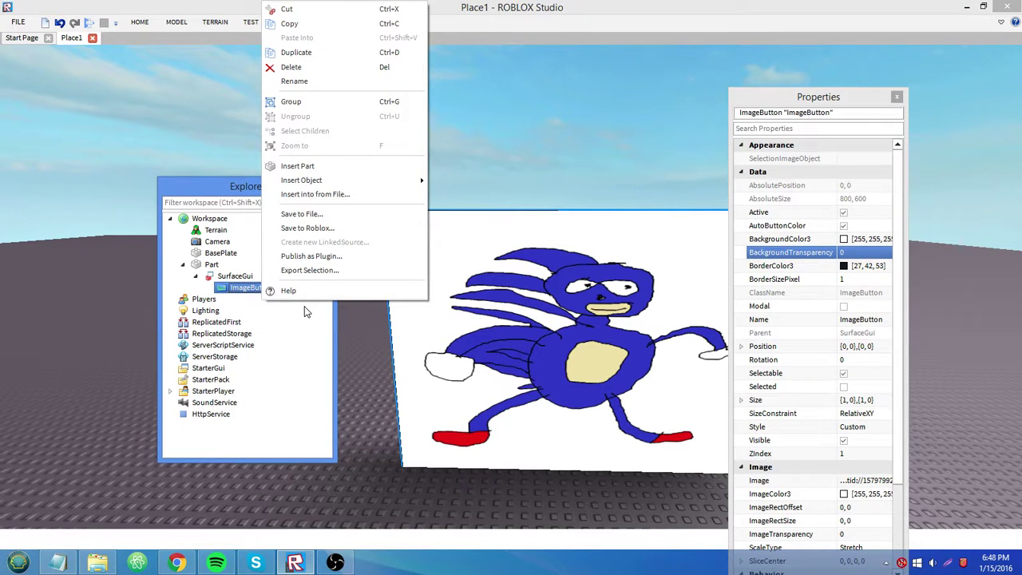
click(305, 311)
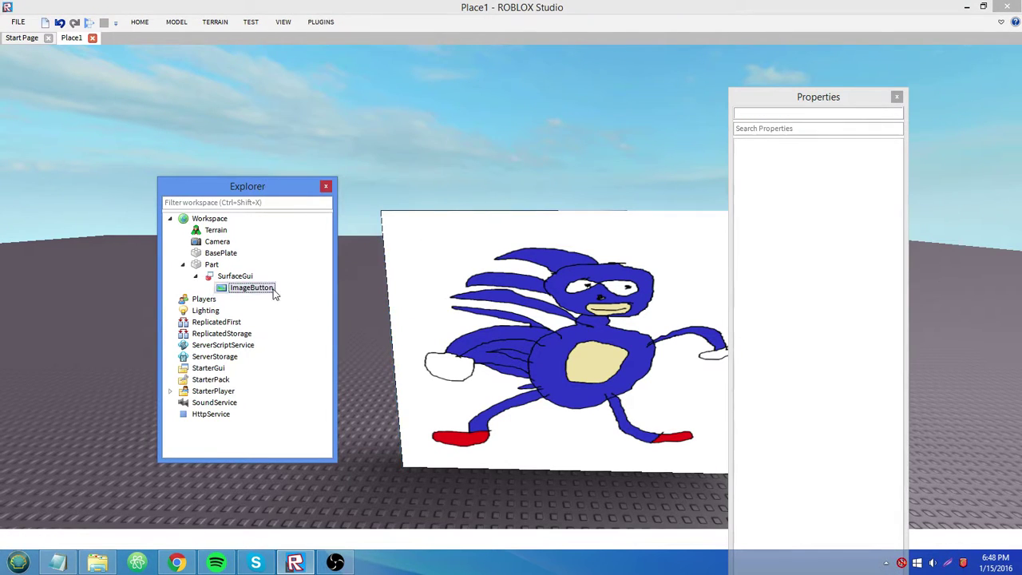
right_click(271, 290)
mouse_move(415, 181)
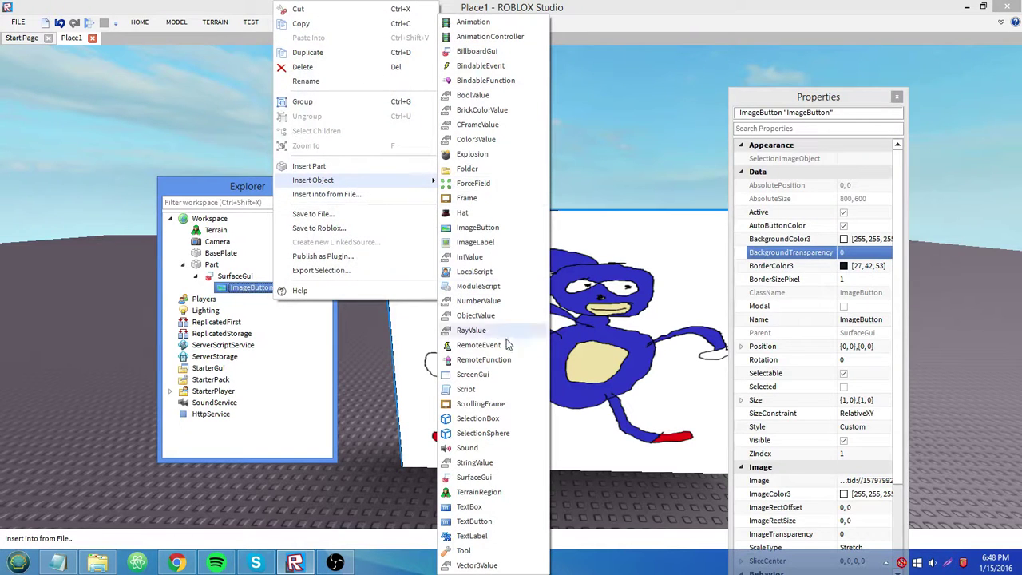
click(463, 389)
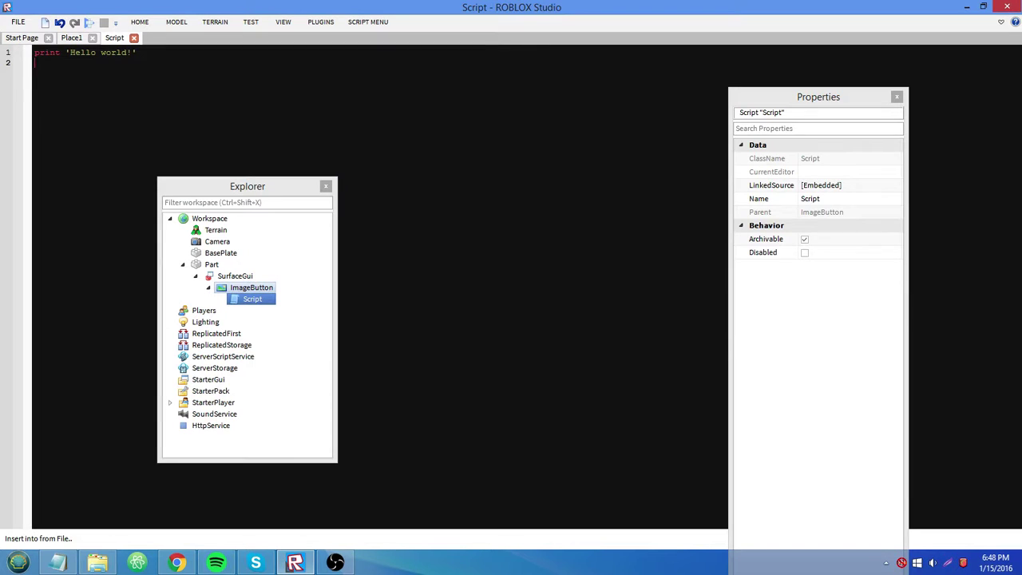
Replace the default code with a script.Parent.MouseButton1Click:connect(function() handler that prints a hello message
text(scr)
key(ctrl+a)
text(sc)
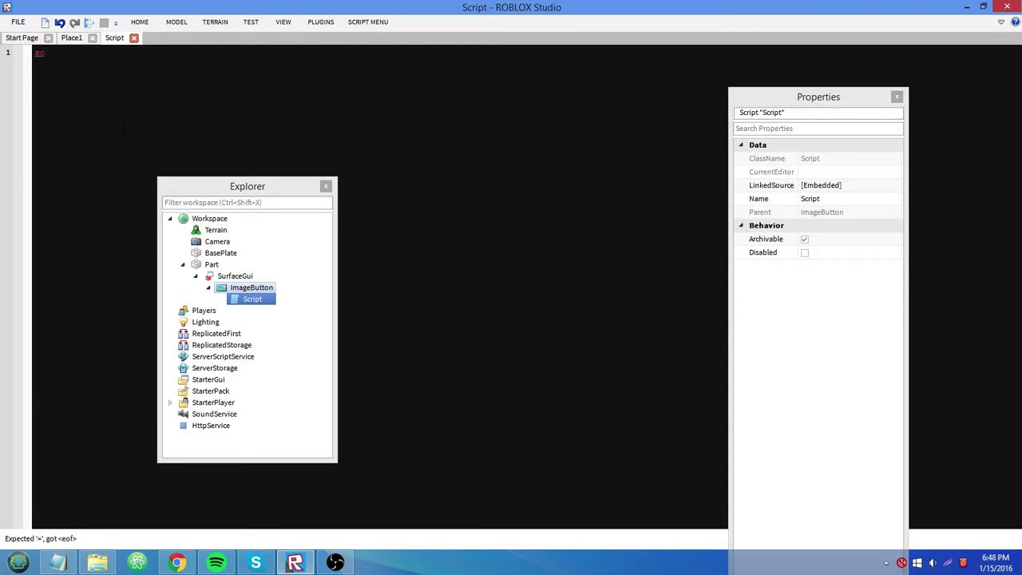
text(ript.Parent.MouseButton1Click:conne)
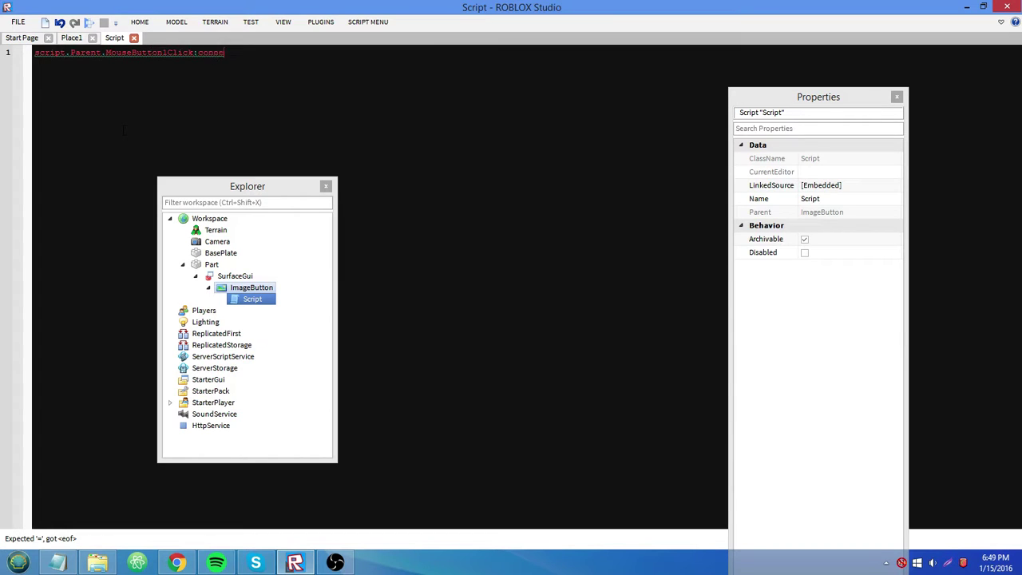
text(ct(function())
key(Return)
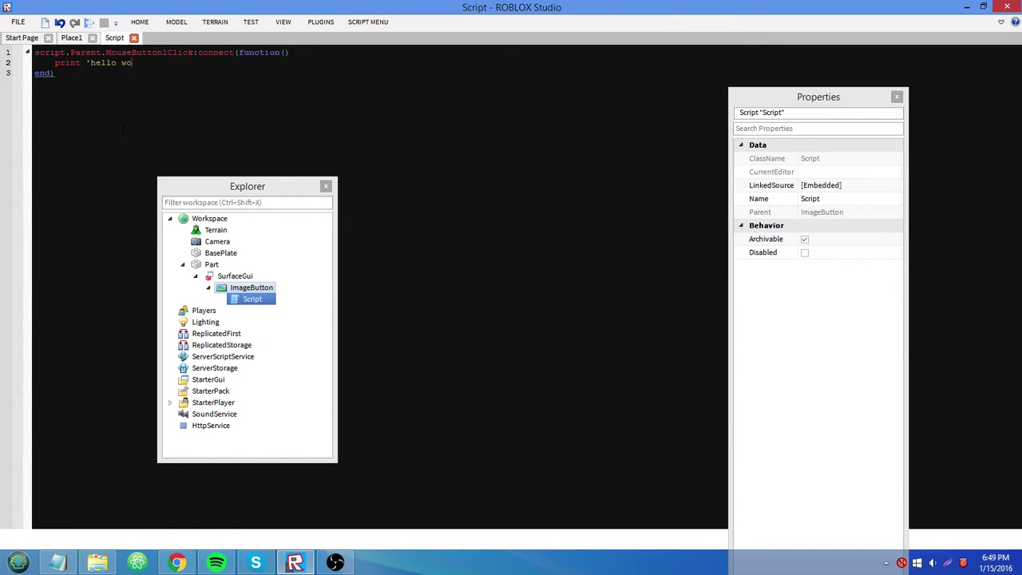
Return to the Place1 view, run it in a solo play test, and move the Properties window further off the image wall
click(32, 40)
click(72, 38)
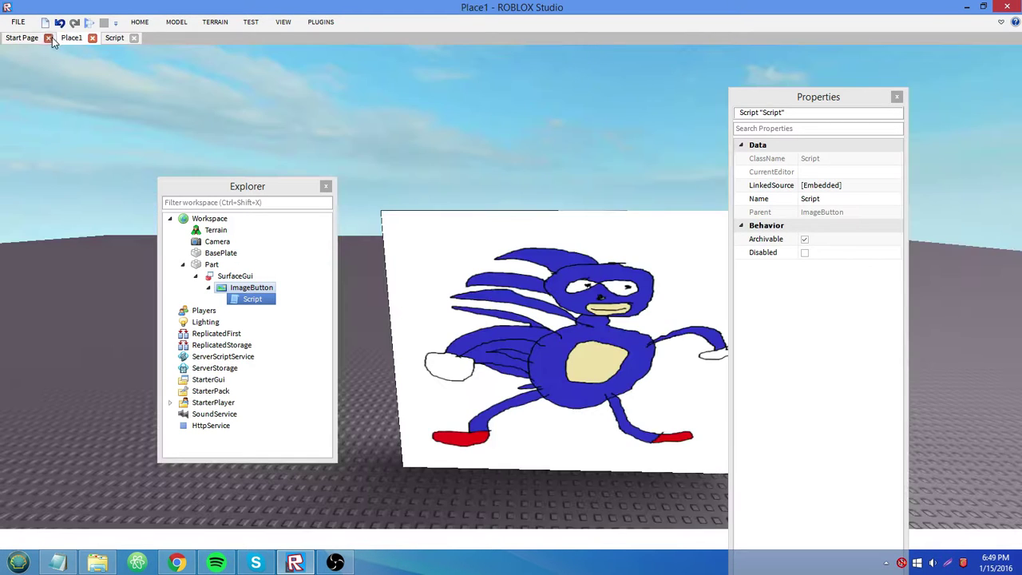
click(48, 38)
click(70, 188)
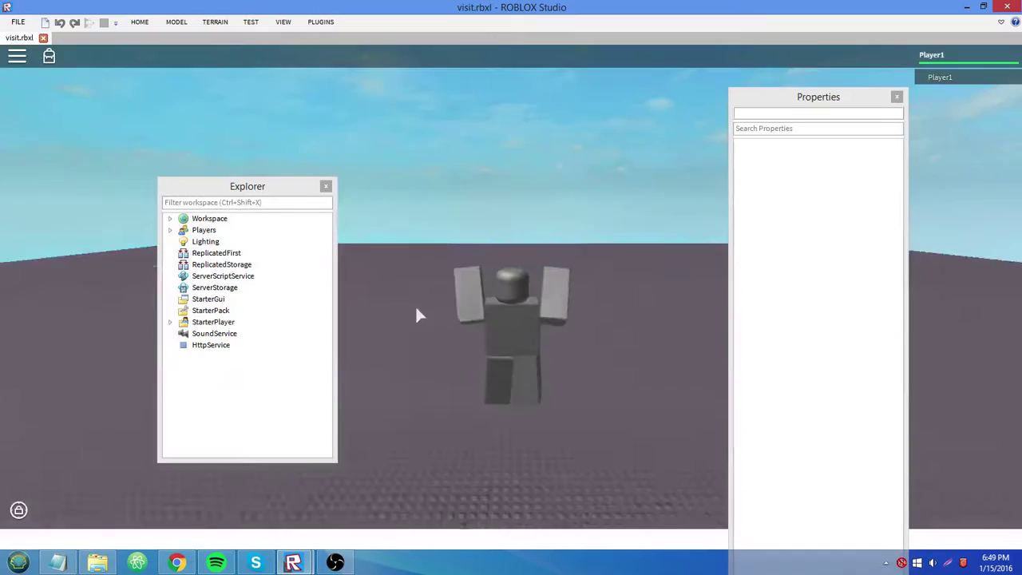
right_drag(424, 299, 424, 299)
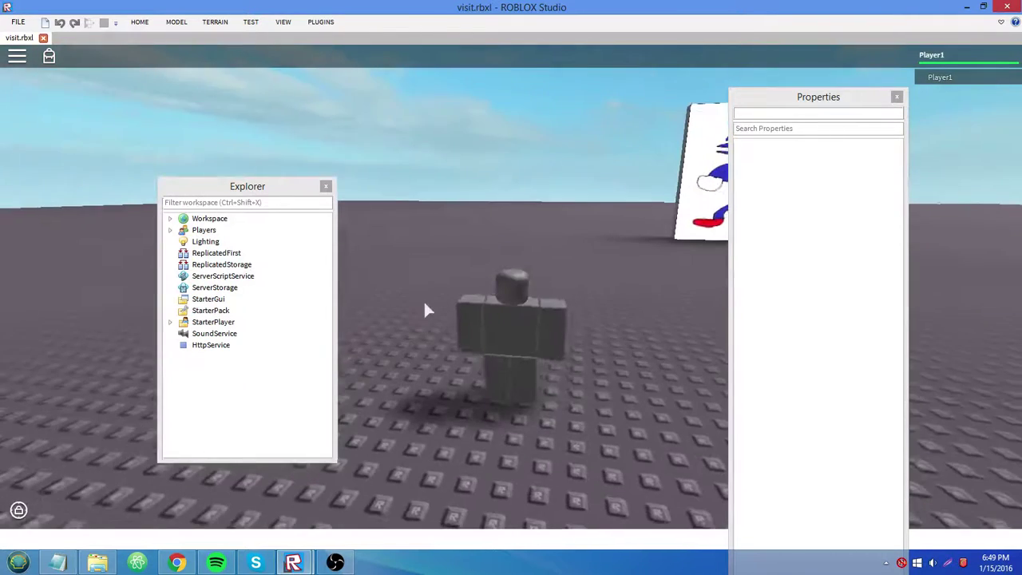
drag(766, 107, 796, 109)
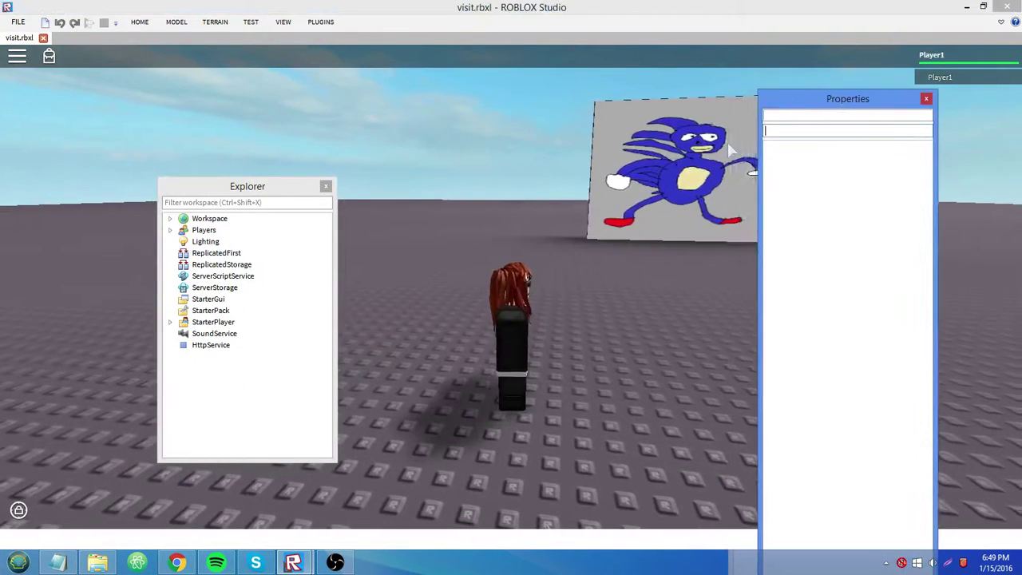
Close the solo play test and start a local server test with a player
mouse_move(294, 563)
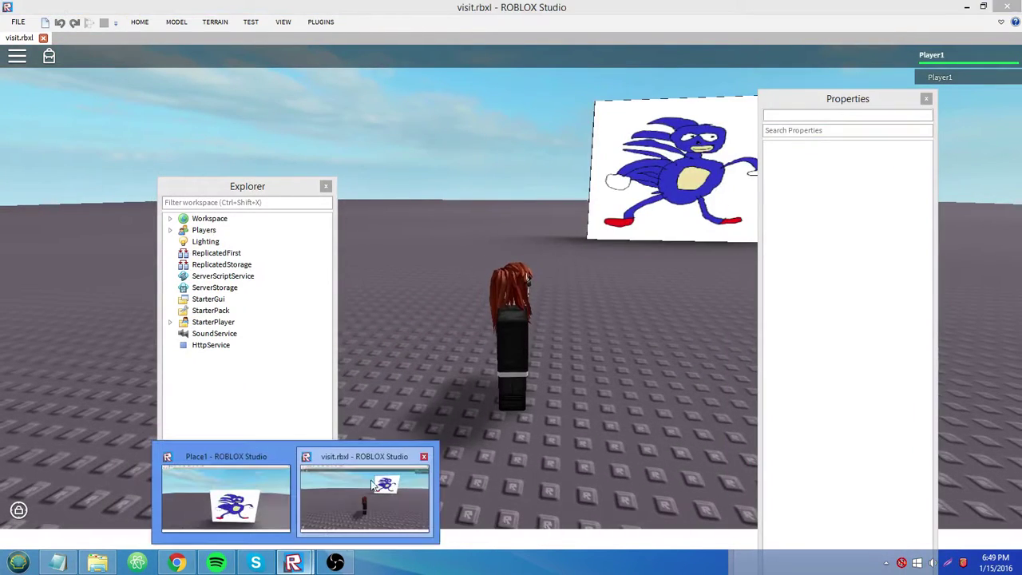
click(426, 458)
click(293, 497)
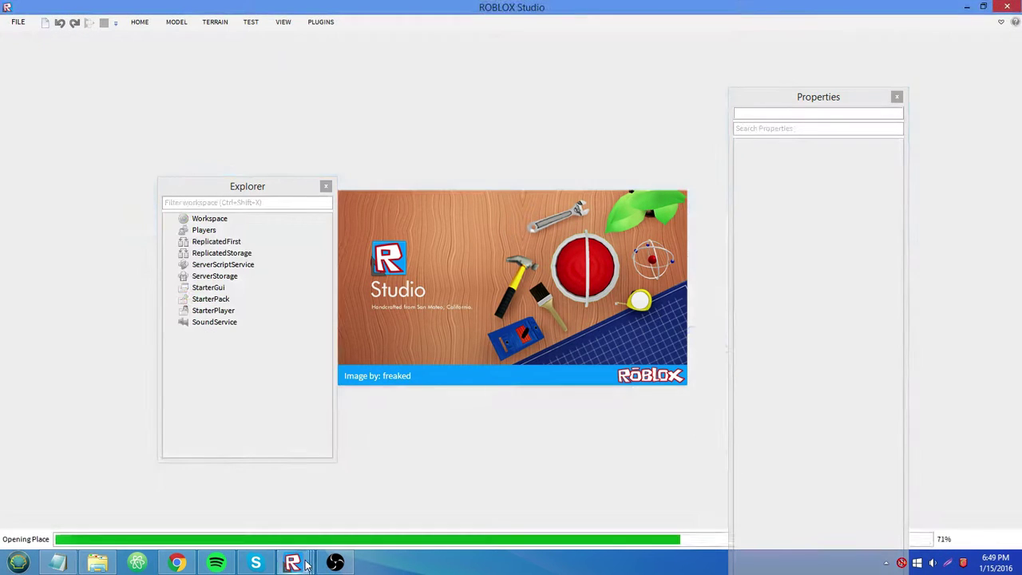
Switch to the Server window and move the Explorer window off the Output to read its messages
mouse_move(294, 563)
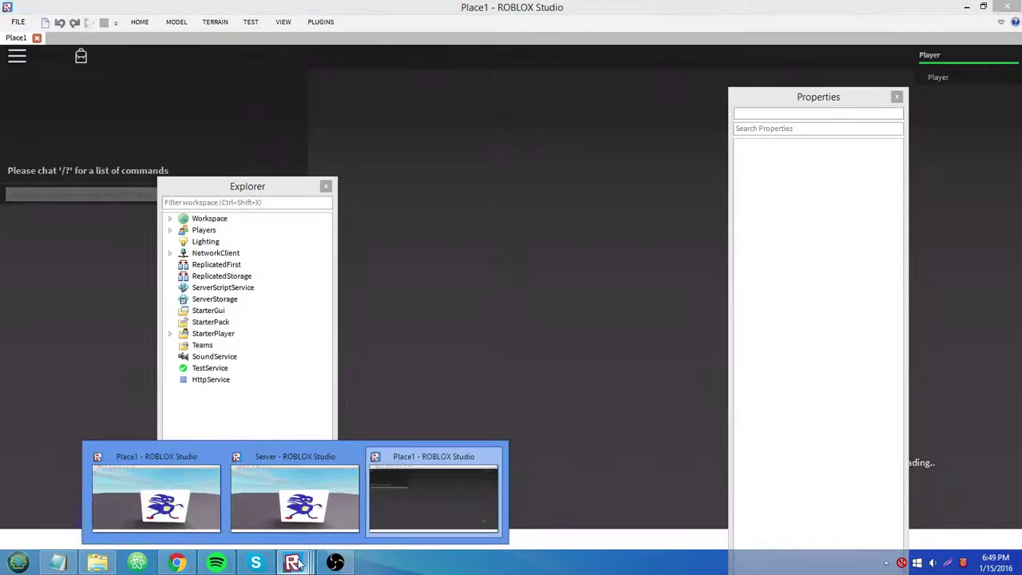
click(295, 495)
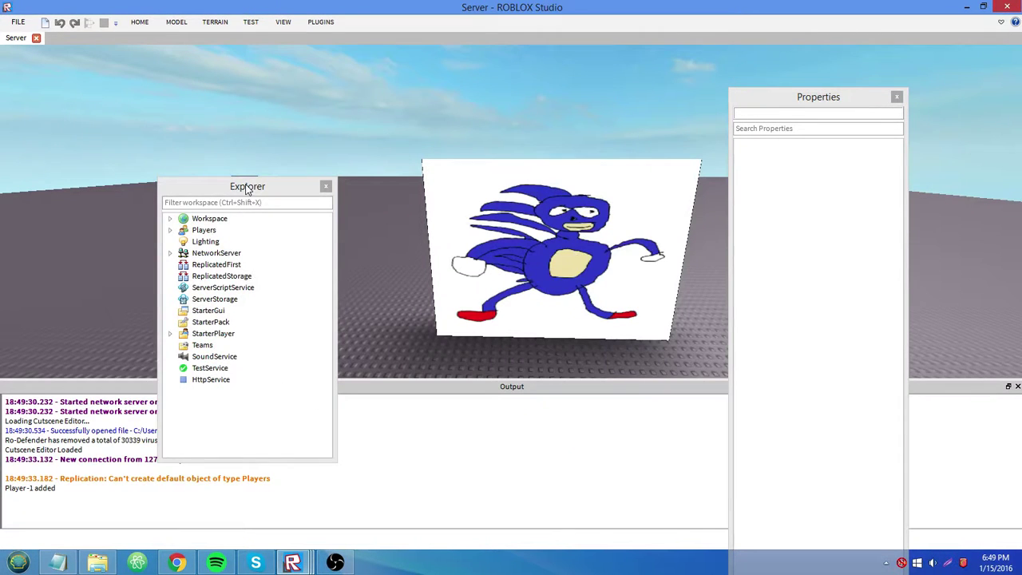
drag(247, 189, 281, 91)
drag(107, 490, 53, 458)
click(98, 501)
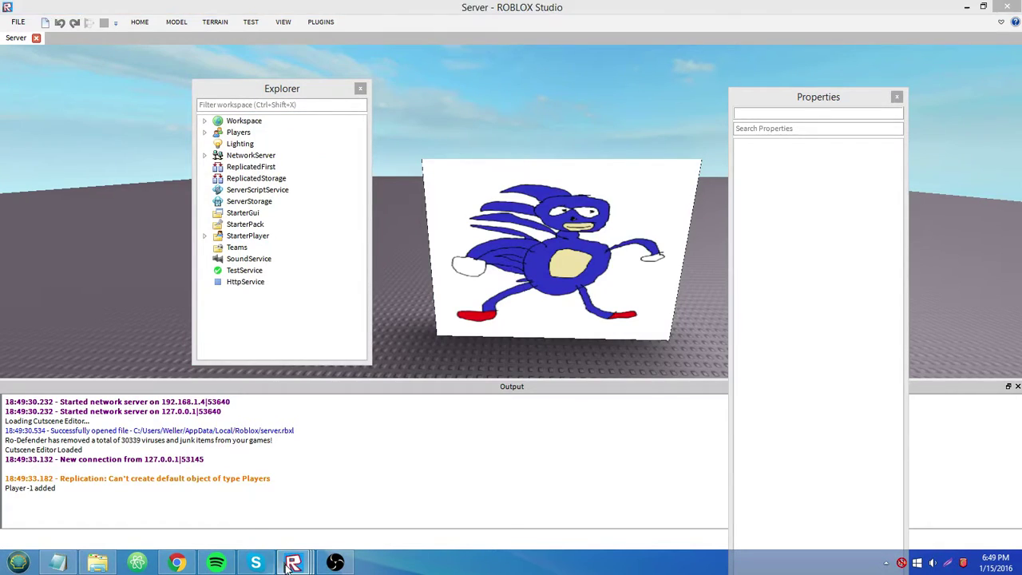
Walk the Player1 character up to the image wall and return to the Server window to check the Output
mouse_move(292, 562)
click(473, 509)
key(w)
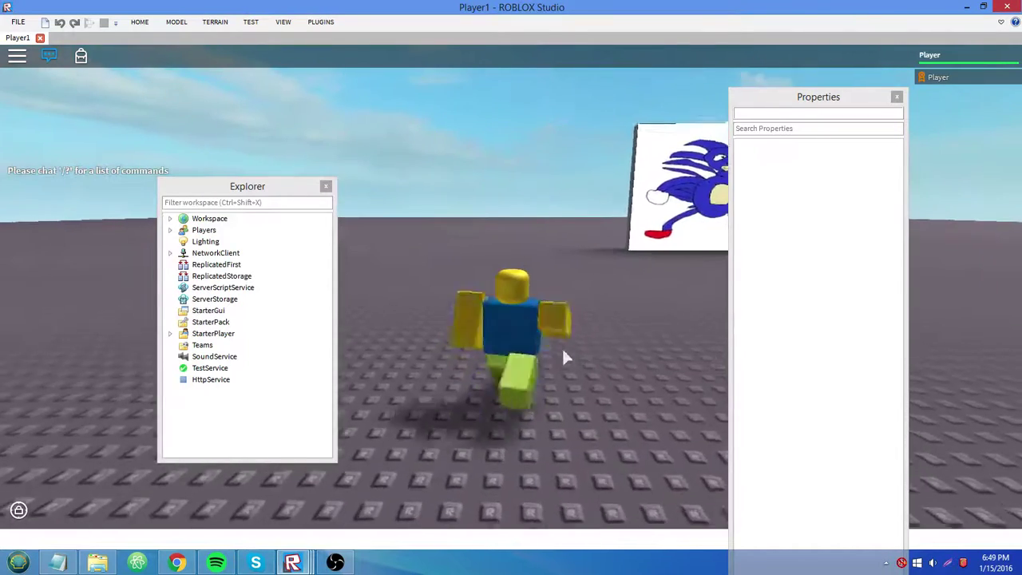
key(d)
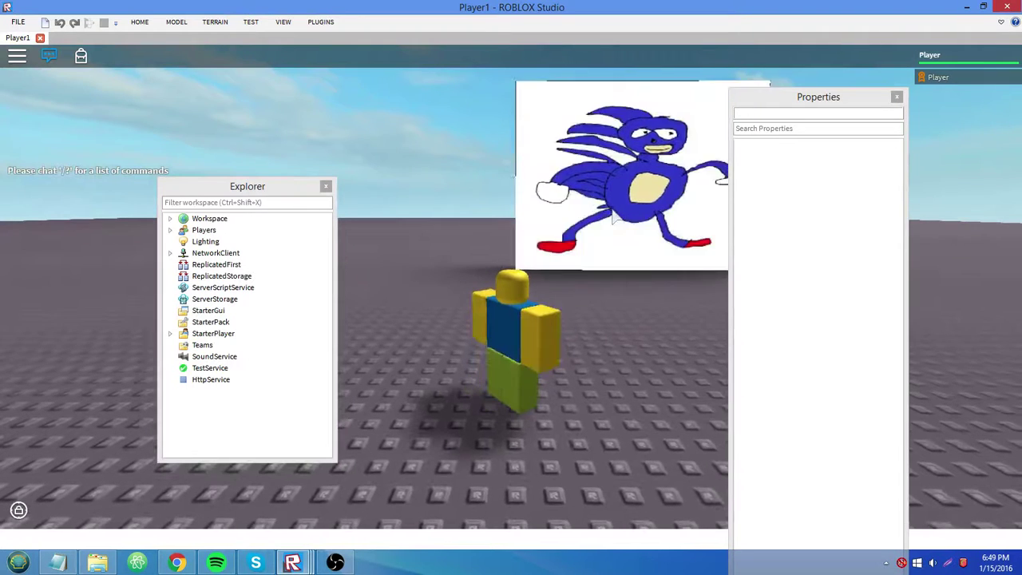
mouse_move(293, 562)
click(297, 500)
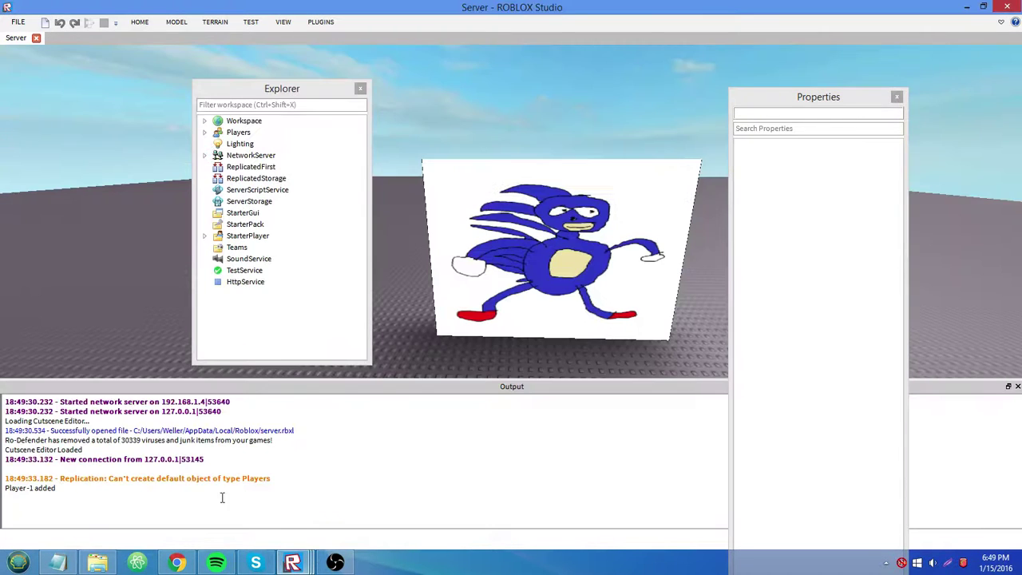
Switch to the Player1 window and walk the character around in front of the image wall
click(401, 524)
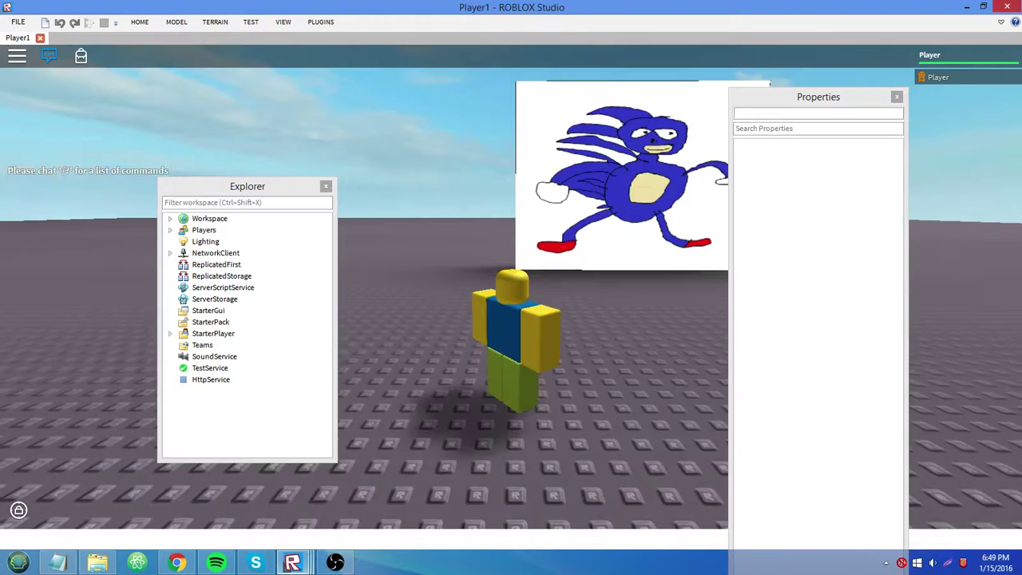
key(s)
key(w)
key(d)
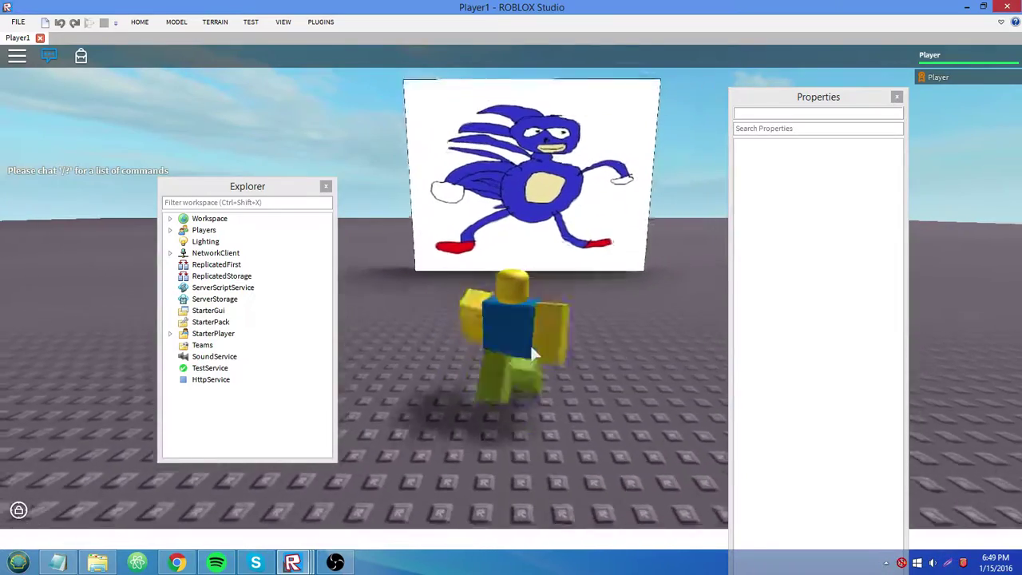
key(a)
key(d)
End the local server test by closing the Server and Player1 windows
mouse_move(292, 563)
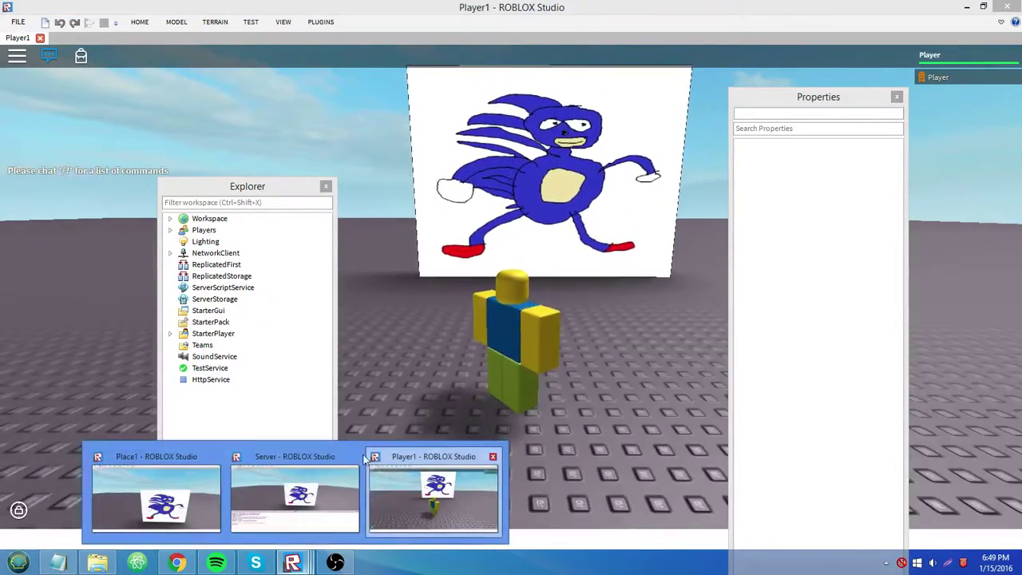
click(358, 456)
click(424, 456)
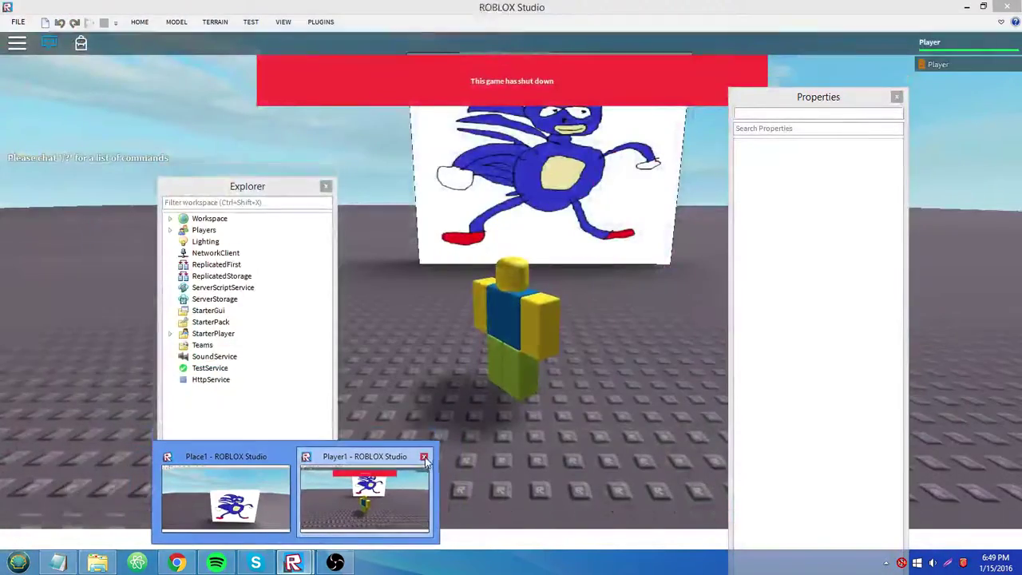
Face the image wall in the Place1 view and move the Properties window off the wall
right_drag(380, 406, 379, 405)
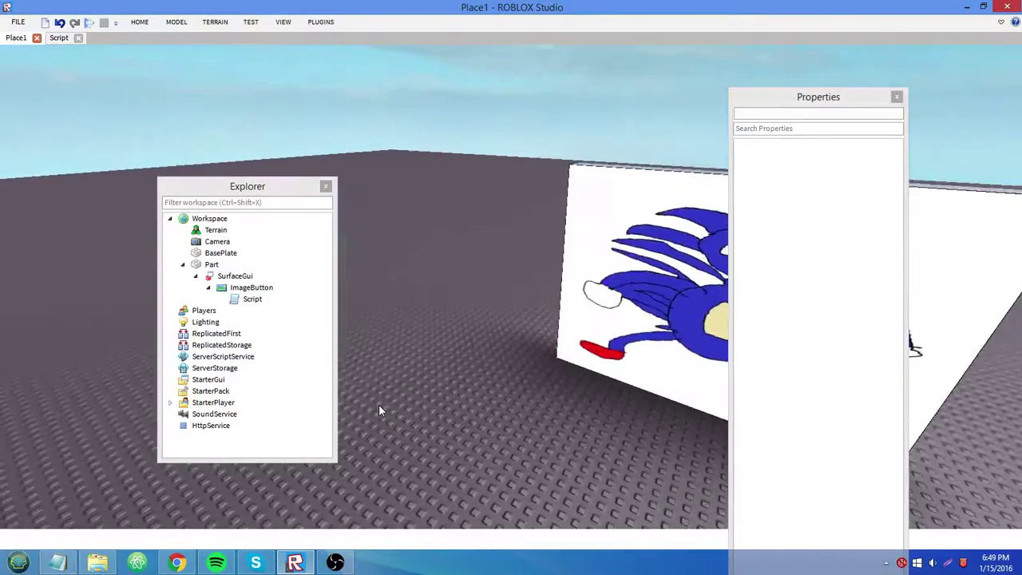
scroll(429, 401, up, 2)
right_drag(439, 366, 456, 349)
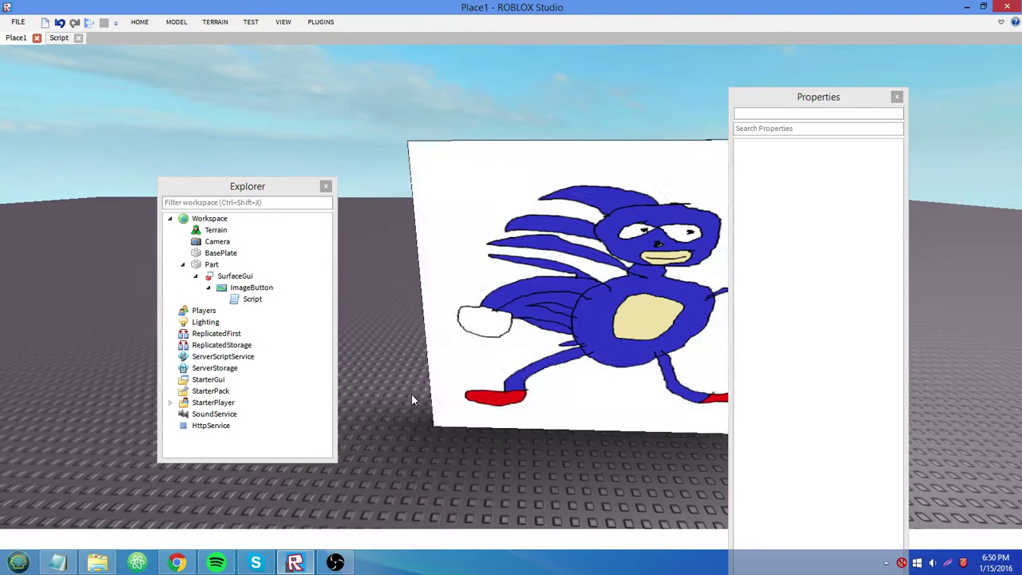
key(d)
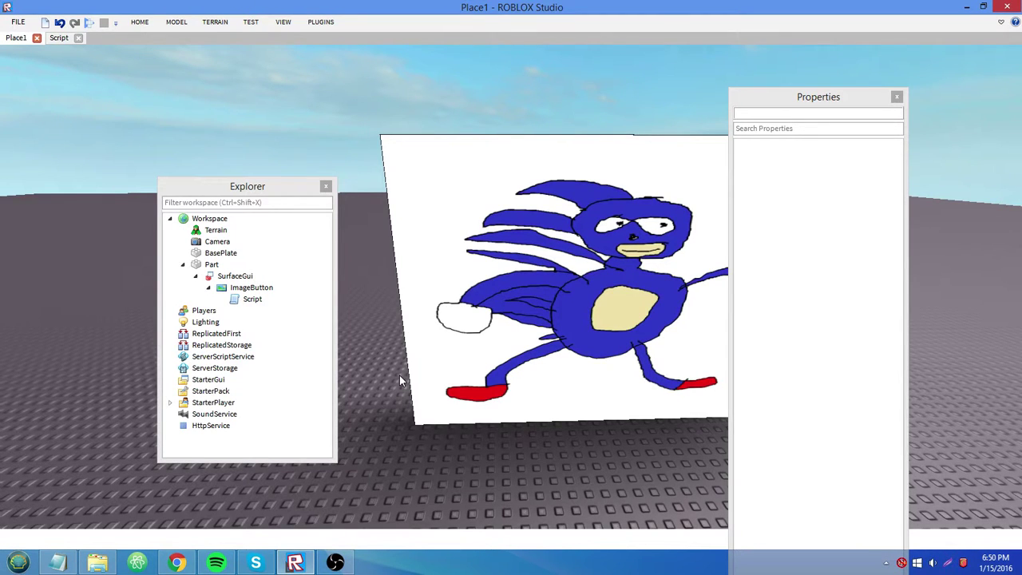
drag(766, 106, 885, 108)
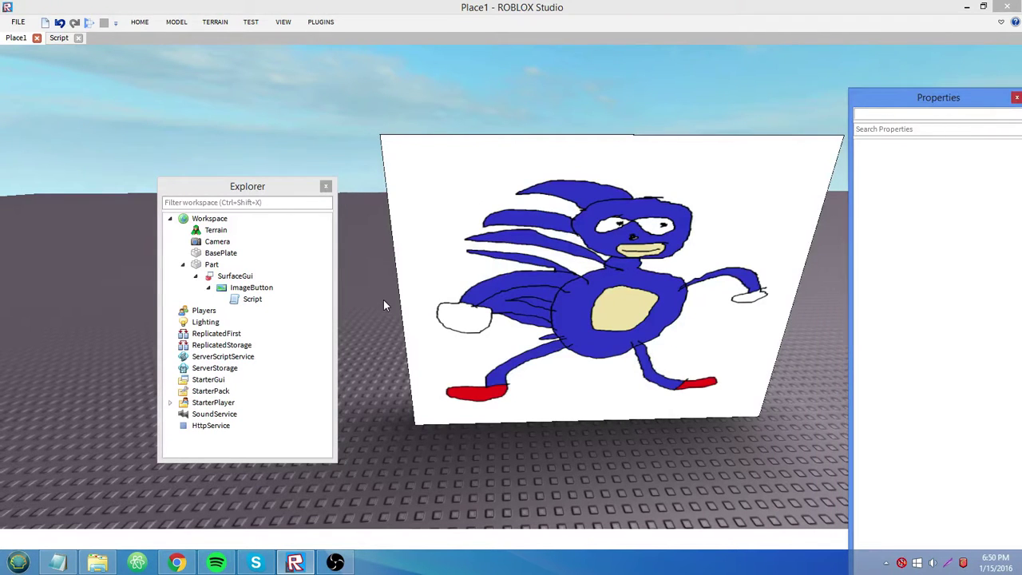
Switch to the browser, search the Roblox wiki for SurfaceGui, and read the note about PlayerGui descendants
click(278, 289)
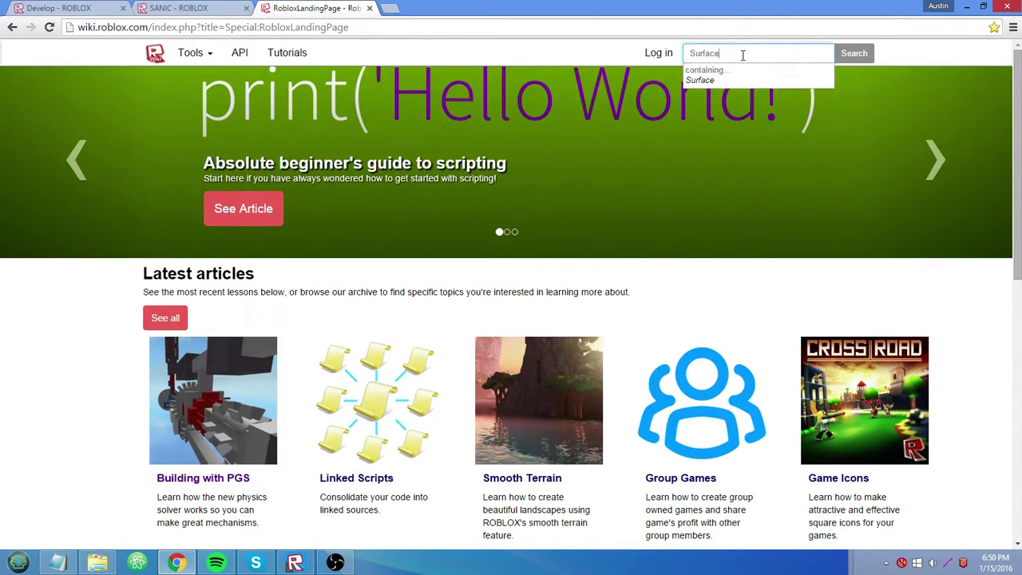
key(Return)
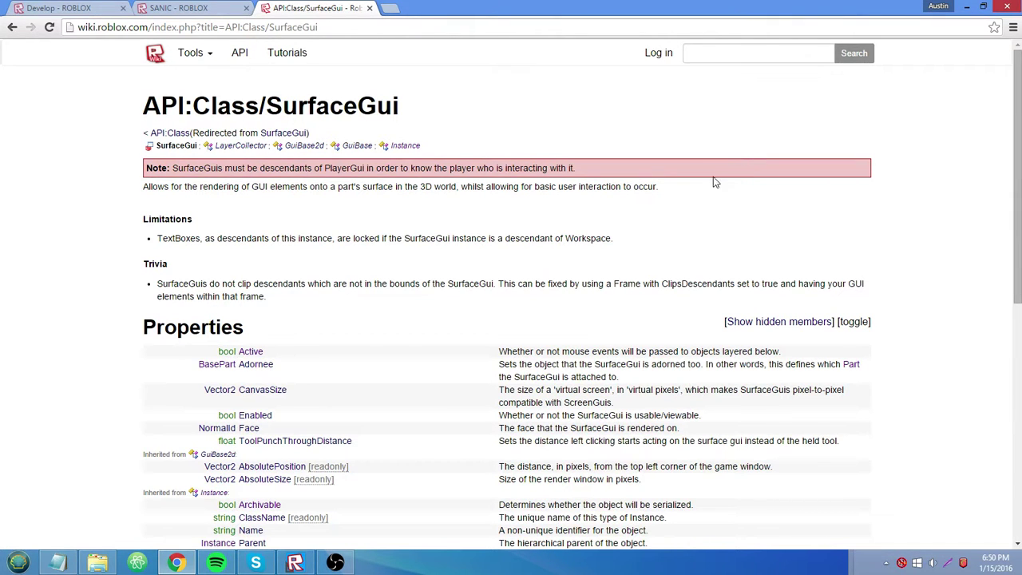
drag(179, 170, 458, 172)
drag(529, 167, 581, 164)
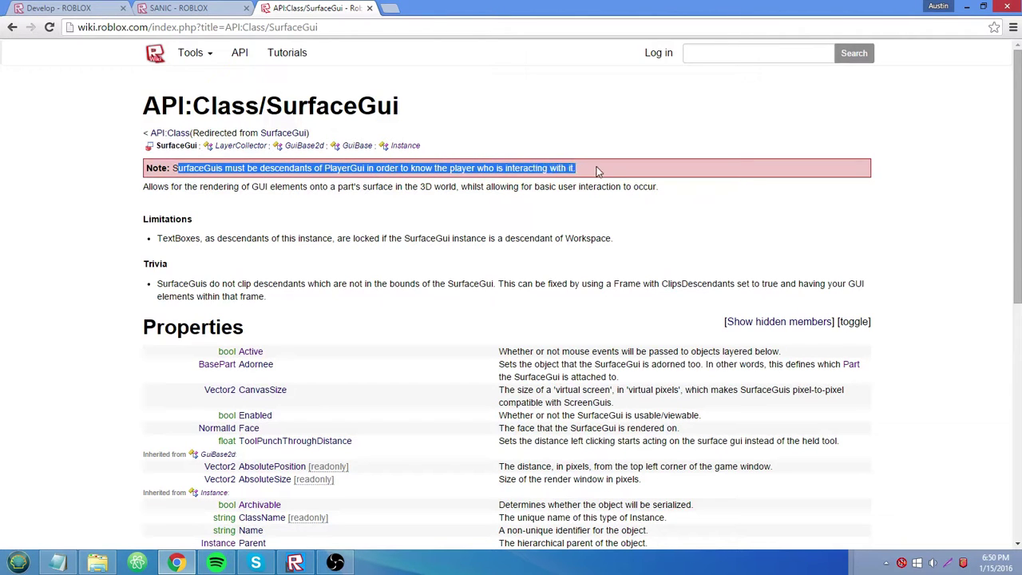
click(575, 186)
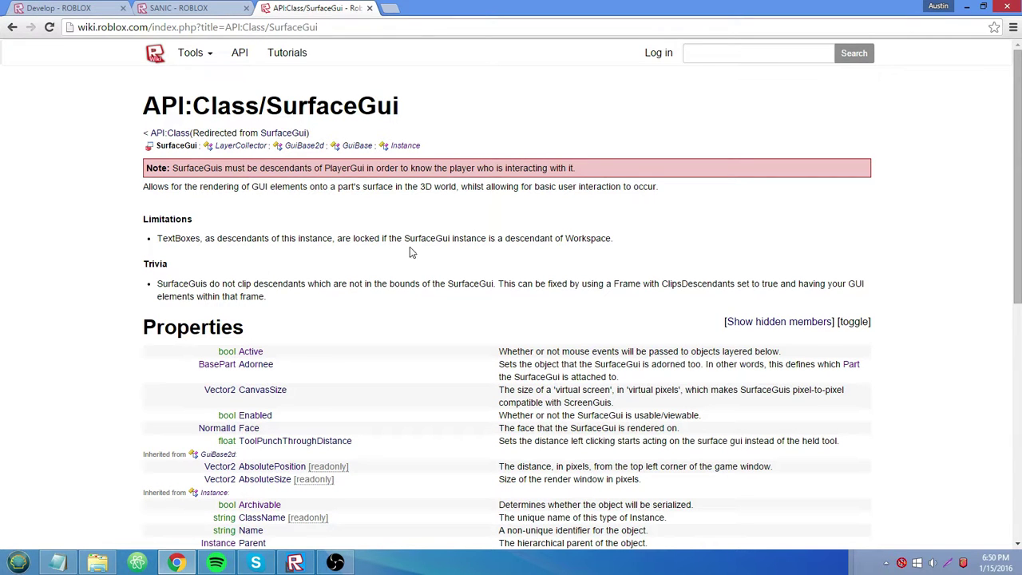
Look back at the ImageButton in Roblox Studio, and read the Adornee property's description on the wiki's SurfaceGui page
click(295, 563)
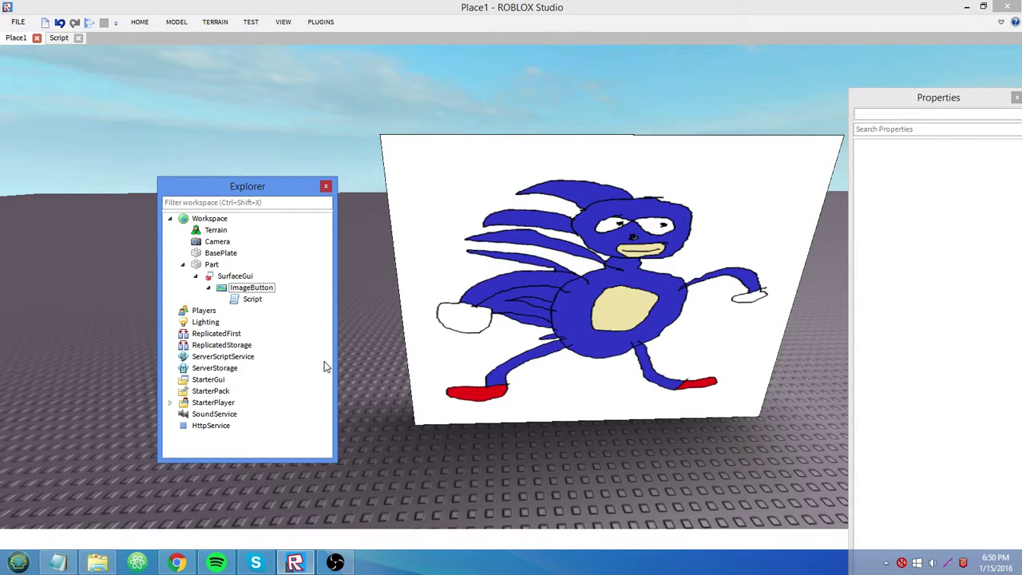
click(291, 291)
click(176, 563)
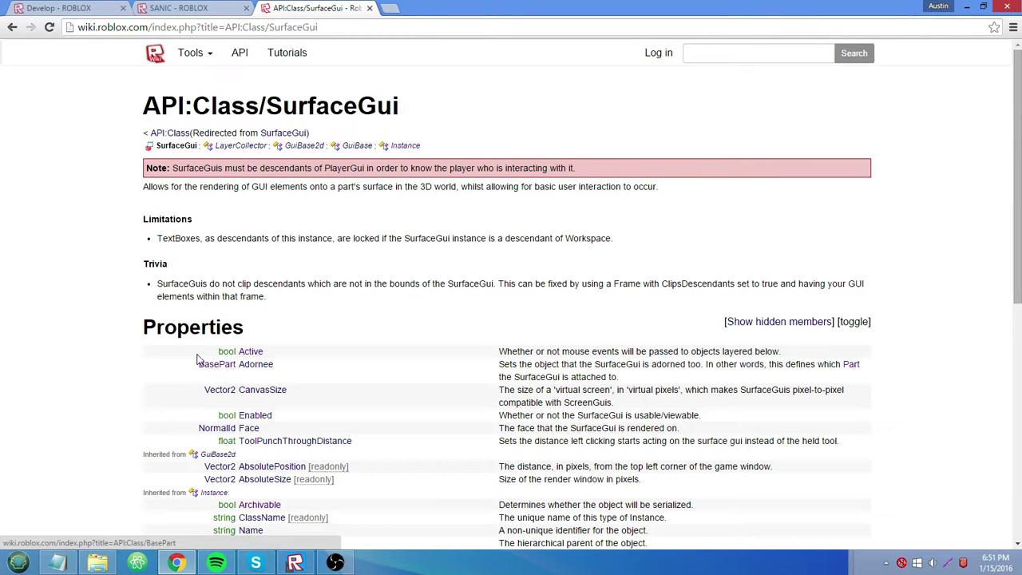
drag(501, 368, 630, 378)
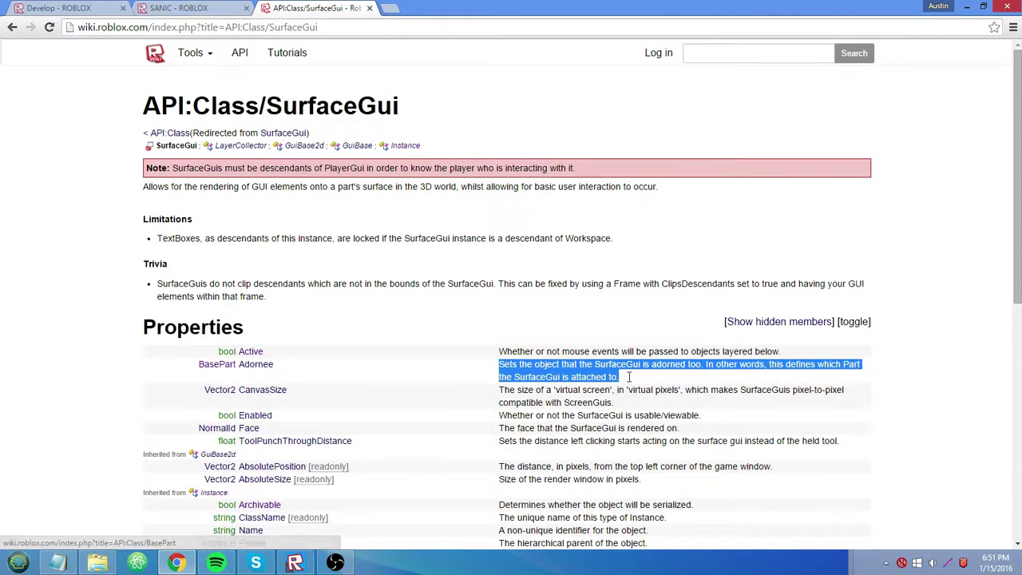
click(615, 375)
In Roblox Studio, move the ImageButton with its script into StarterGui and insert a LocalScript in StarterGui
click(294, 562)
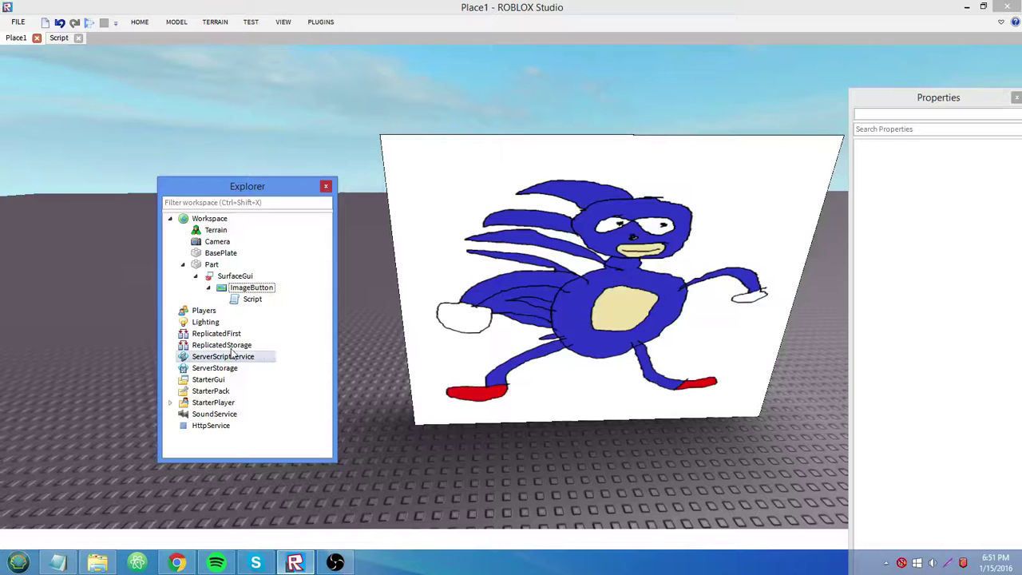
drag(272, 287, 242, 377)
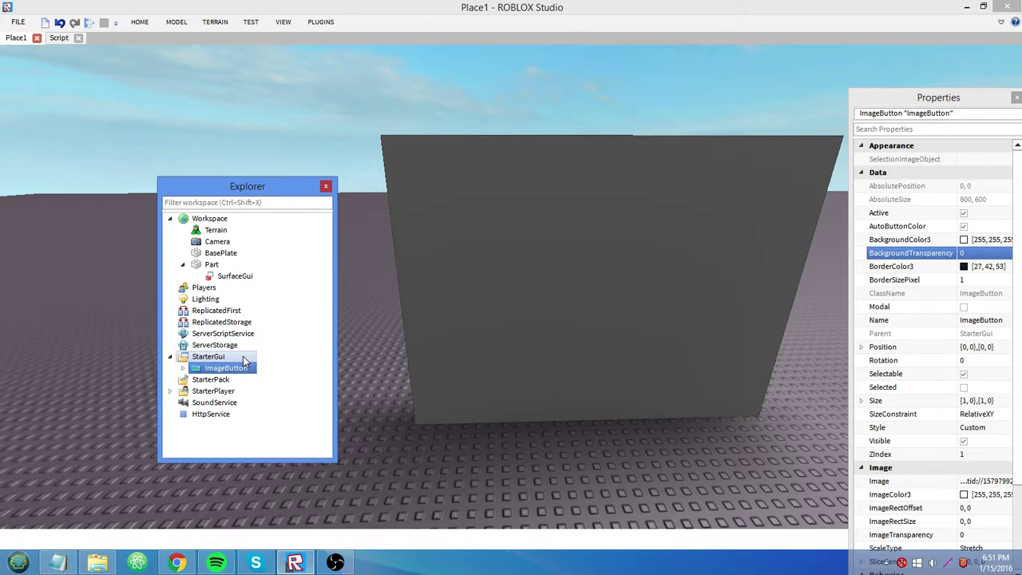
right_click(243, 358)
mouse_move(327, 237)
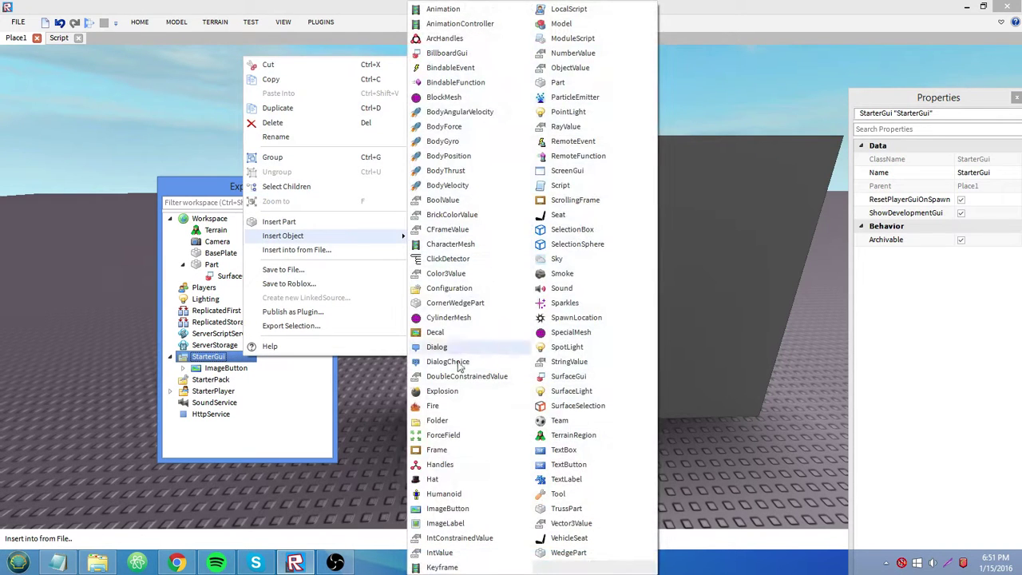
click(559, 9)
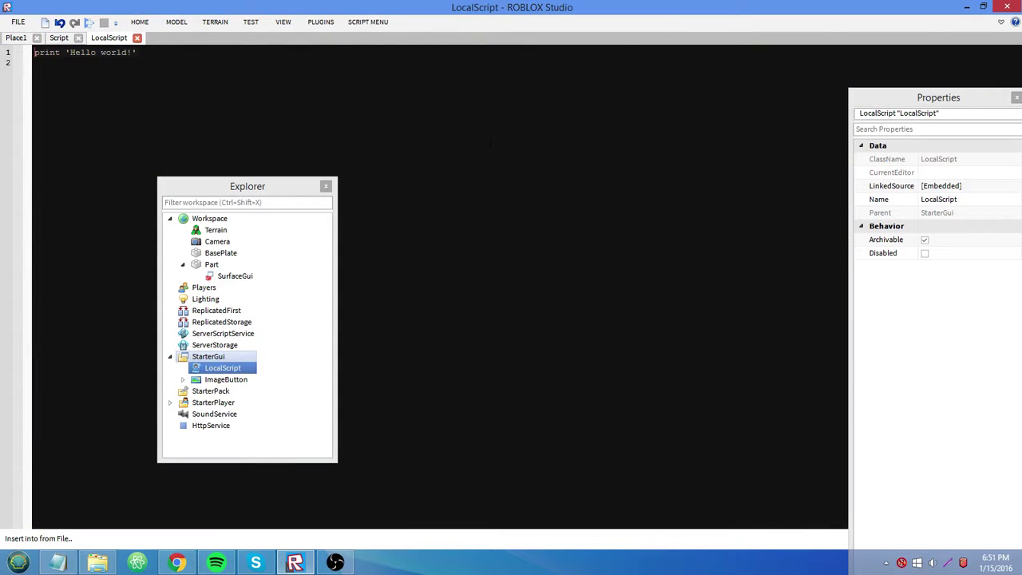
Replace the LocalScript's default code with local Image = script.Parent:WaitForChild("ImageButton")
key(ctrl+a)
text(local)
text(Image = script.P)
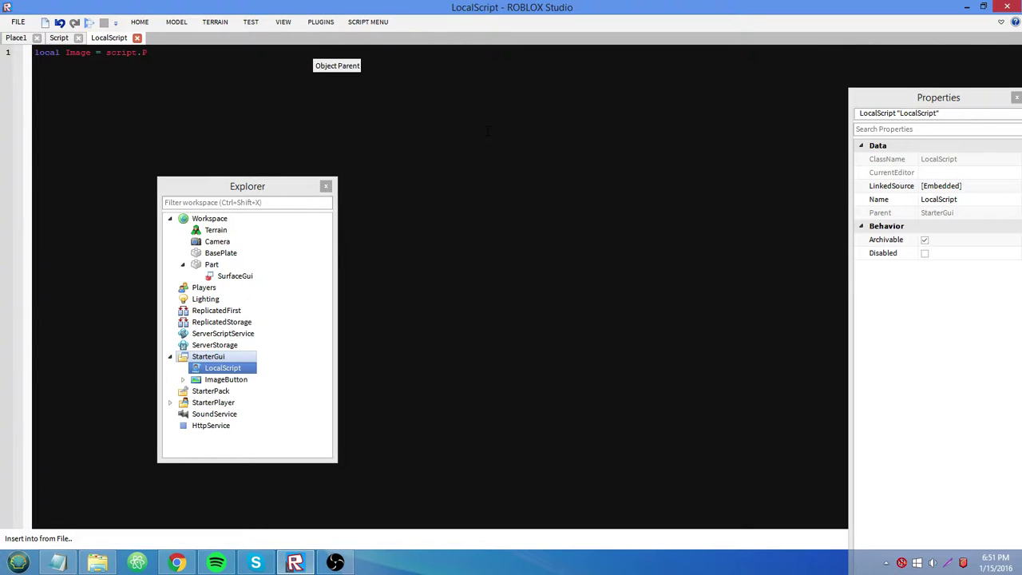
text(arent:WaitForChild()"ImageButton"))
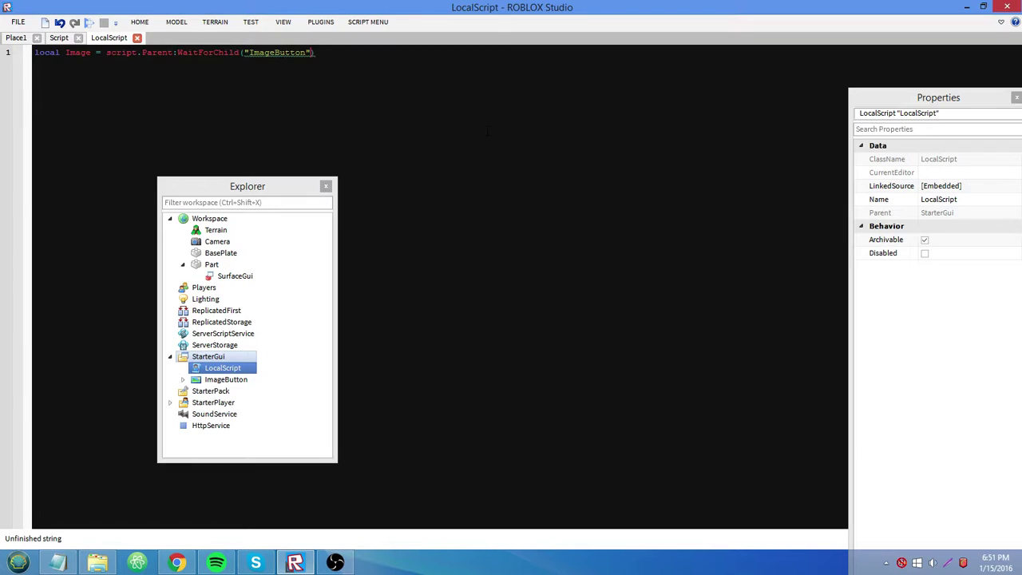
Add the line Image.Adornee = game.Workspace.Part.SurfaceGui to the LocalScript, leaving a blank line above it
key(Return)
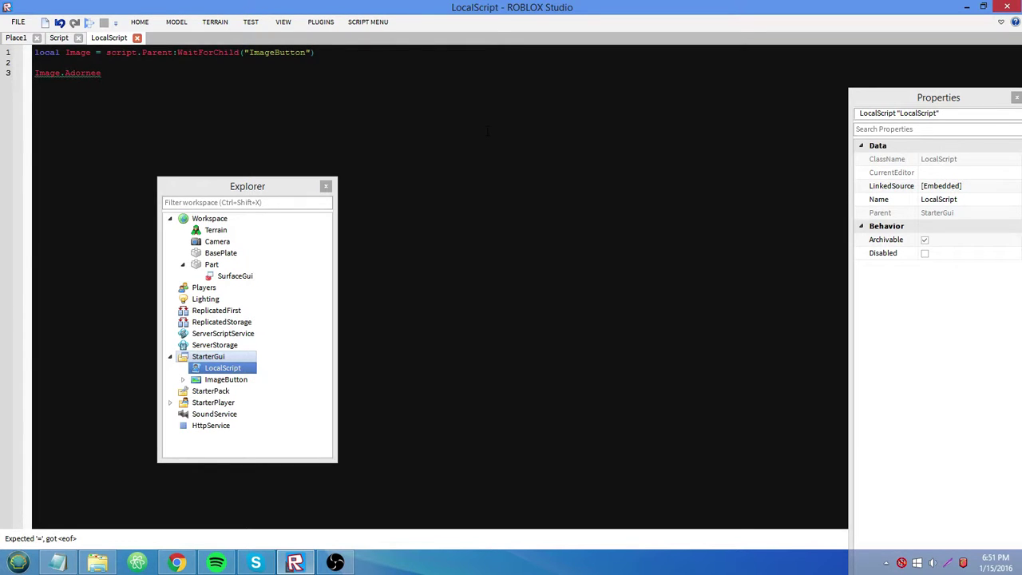
text(game.)
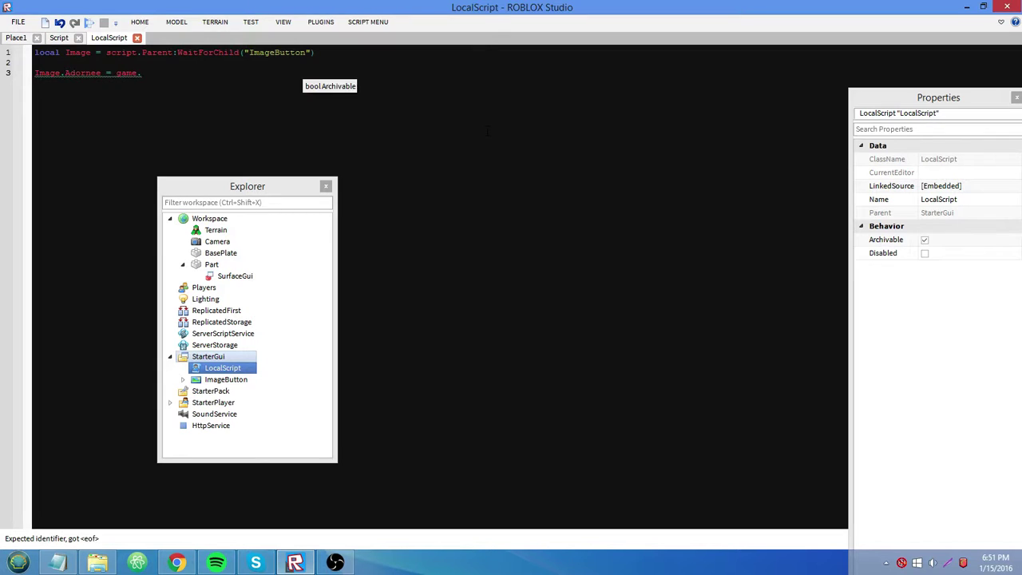
text(Workspace.pa)
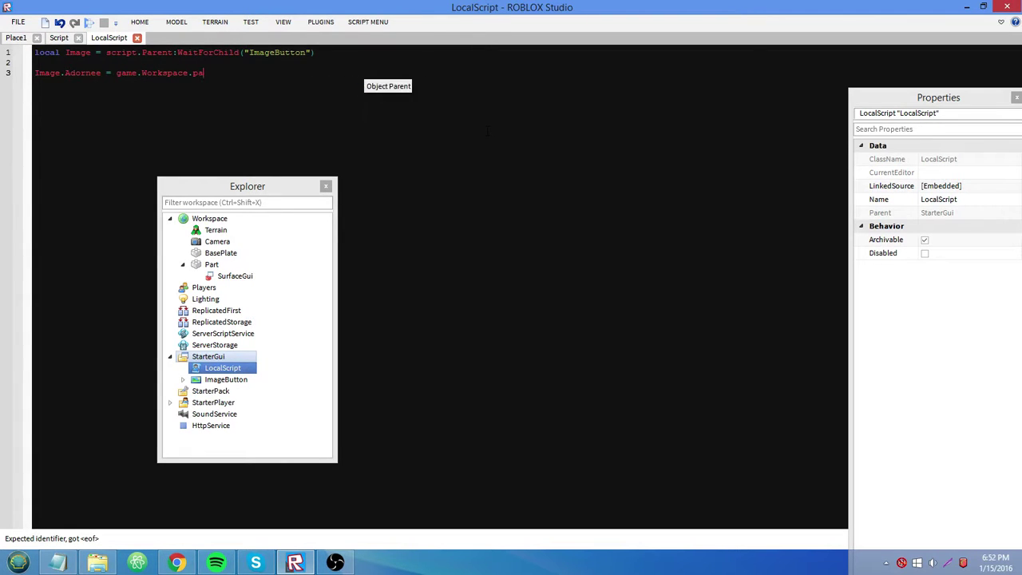
text(rt.S)
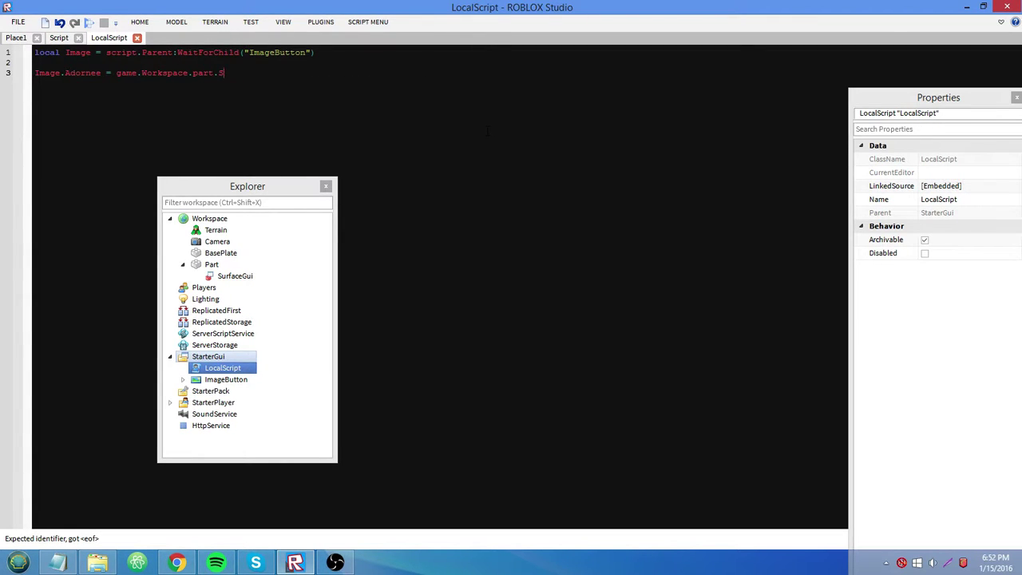
key(BackSpace)
key(BackSpace)
key(BackSpace)
key(BackSpace)
key(BackSpace)
key(BackSpace)
text(Part.Sur)
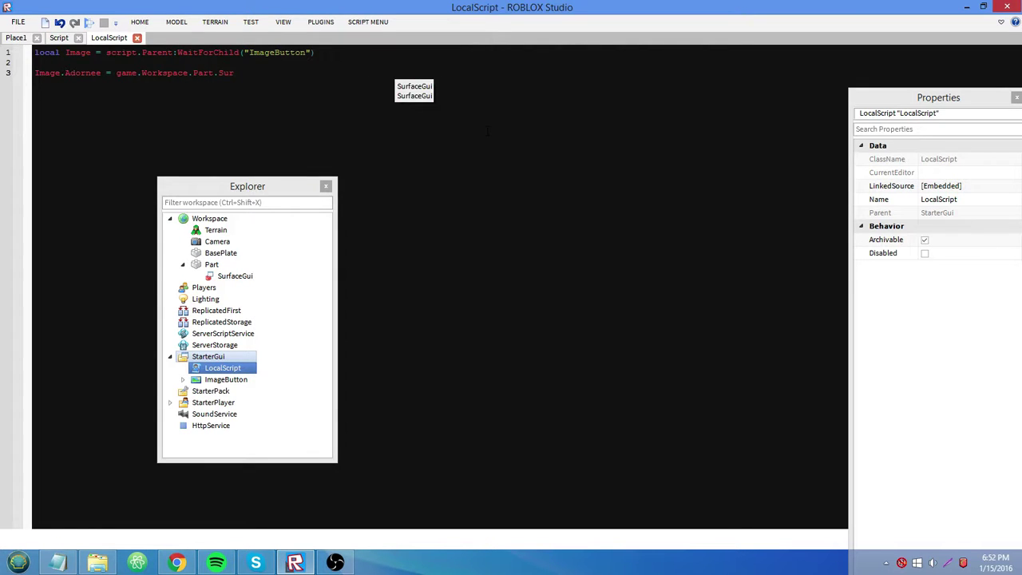
key(Tab)
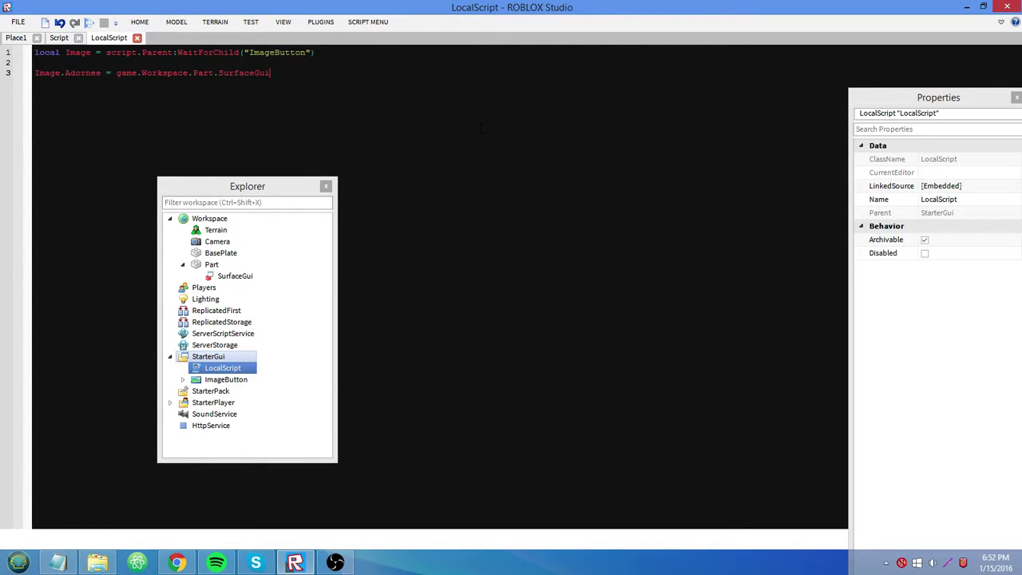
drag(270, 72, 228, 72)
click(361, 99)
Start a local server test and briefly check the developer console in the Player1 window
key(F7)
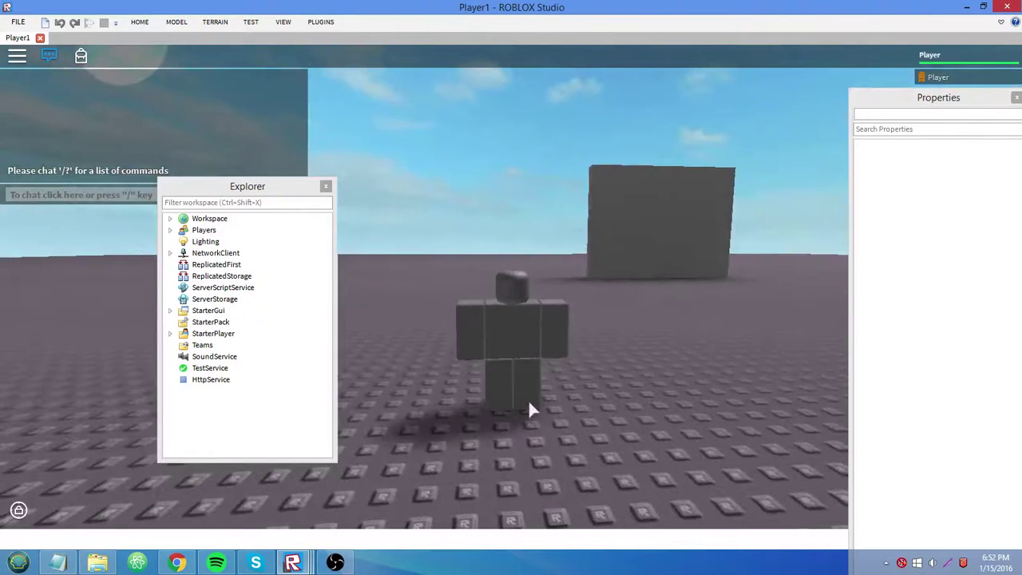
key(F9)
drag(527, 124, 700, 164)
key(F9)
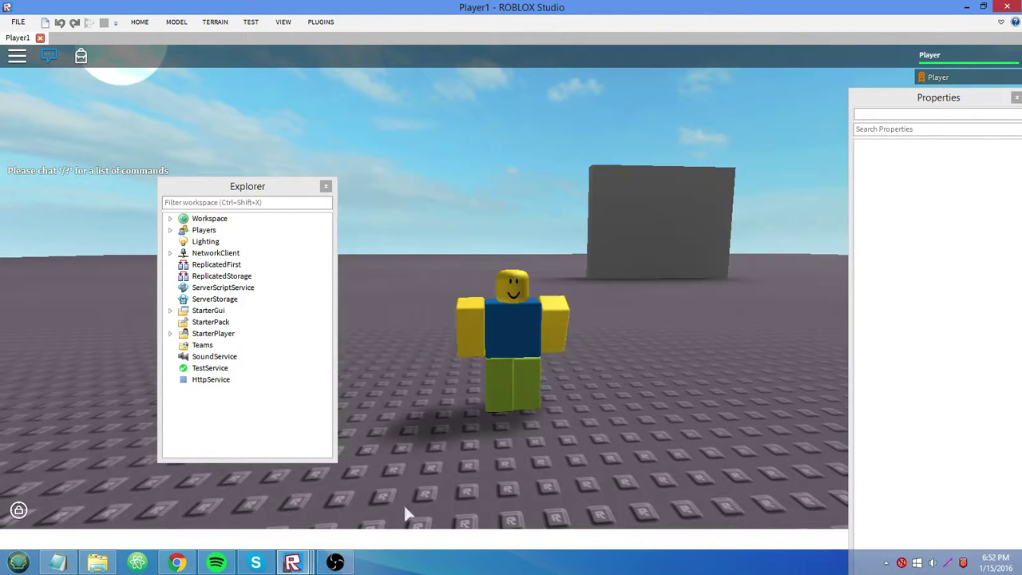
Close the Player1 and Server test windows to get back to the LocalScript
mouse_move(293, 563)
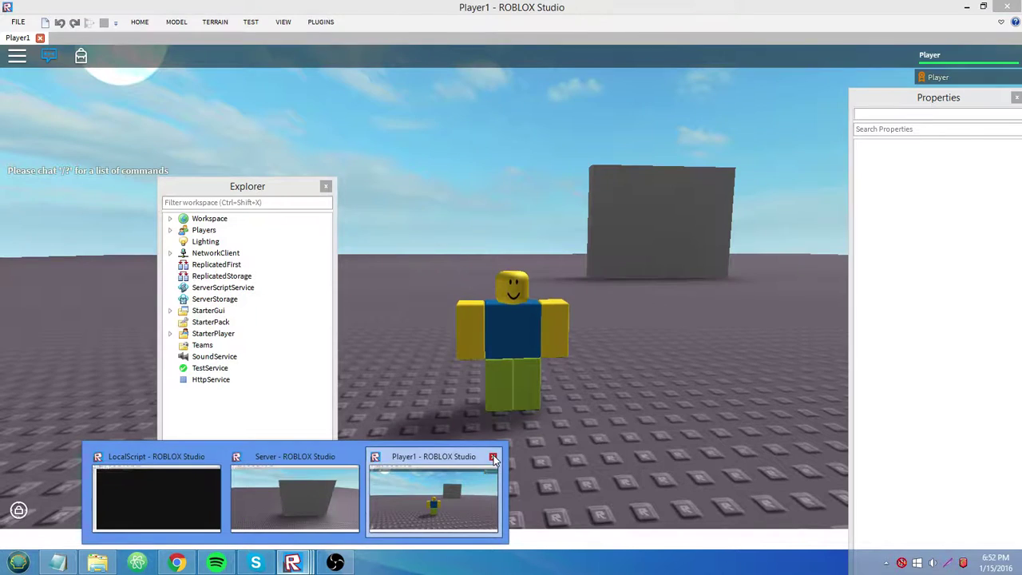
click(493, 458)
click(423, 457)
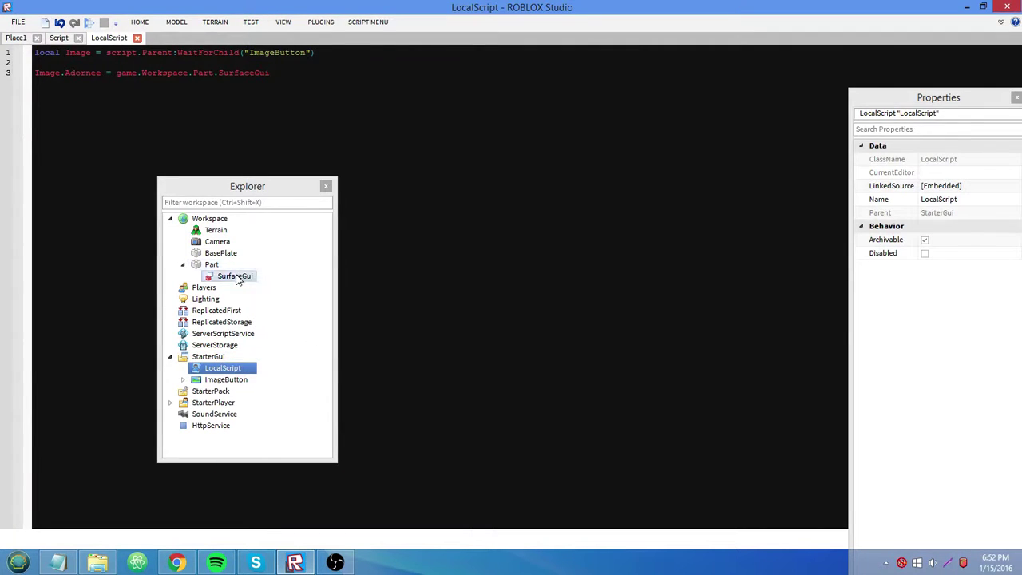
Move the SurfaceGui from the Part into StarterGui and place the ImageButton inside it
drag(235, 276, 261, 357)
drag(215, 383, 229, 369)
click(226, 370)
key(ctrl+shift+v)
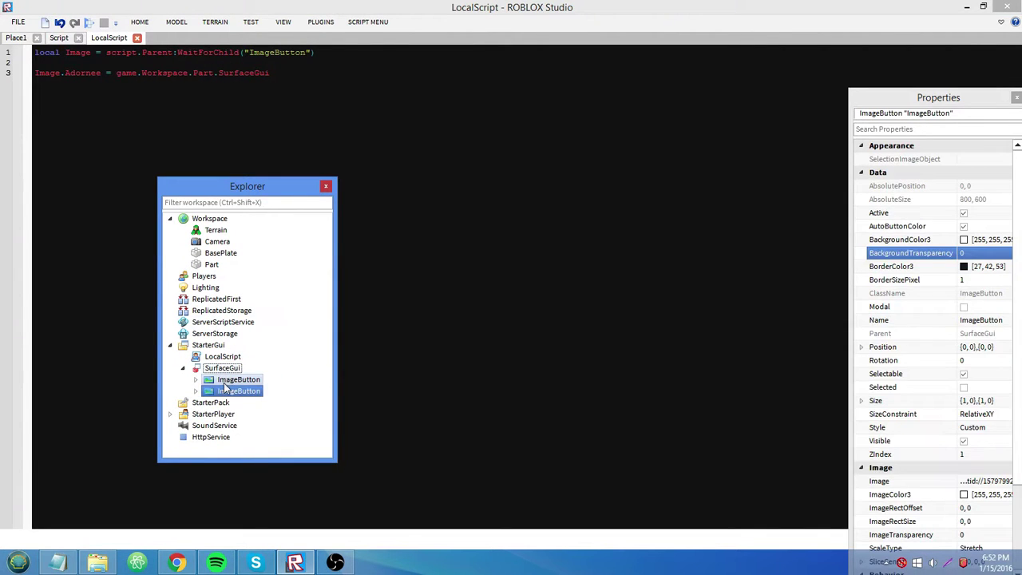
Delete the duplicate ImageButton from the SurfaceGui and check the contents of the remaining one
click(225, 381)
key(Delete)
click(196, 379)
click(196, 379)
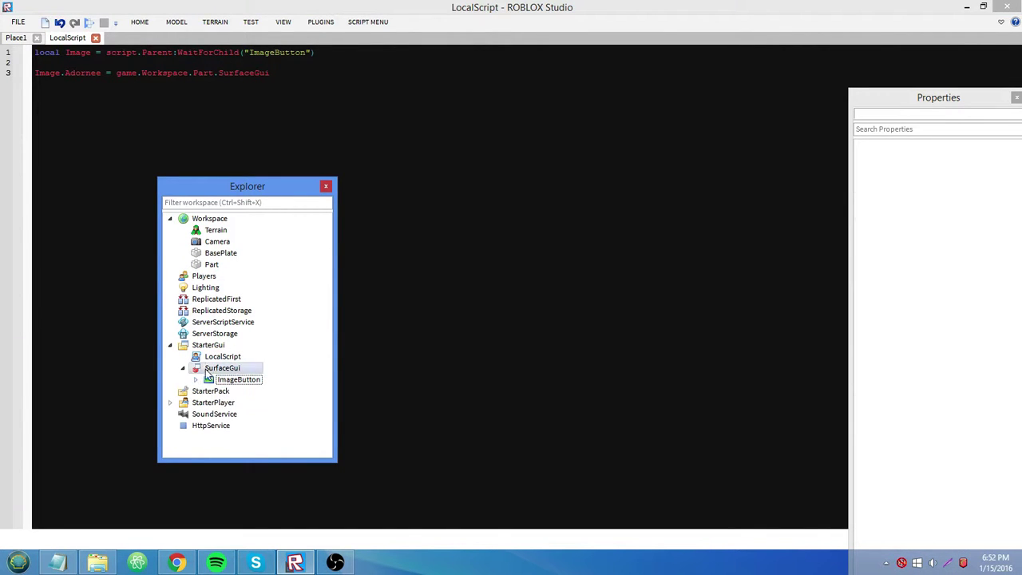
Change the WaitForChild argument in line 1 of the LocalScript from ImageButton to "SurfaceGui"
click(251, 52)
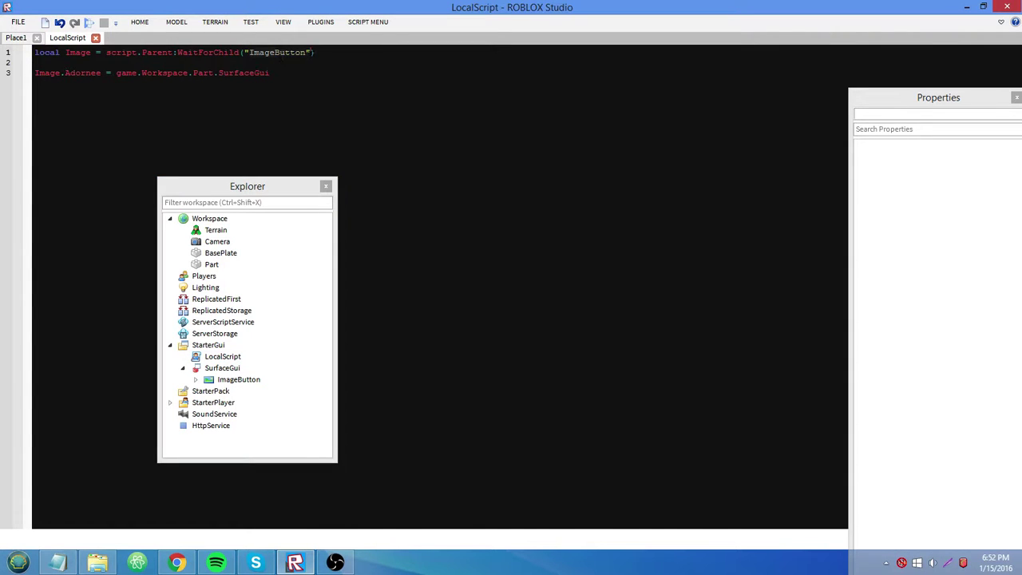
text(S)
key(Return)
text(ur)
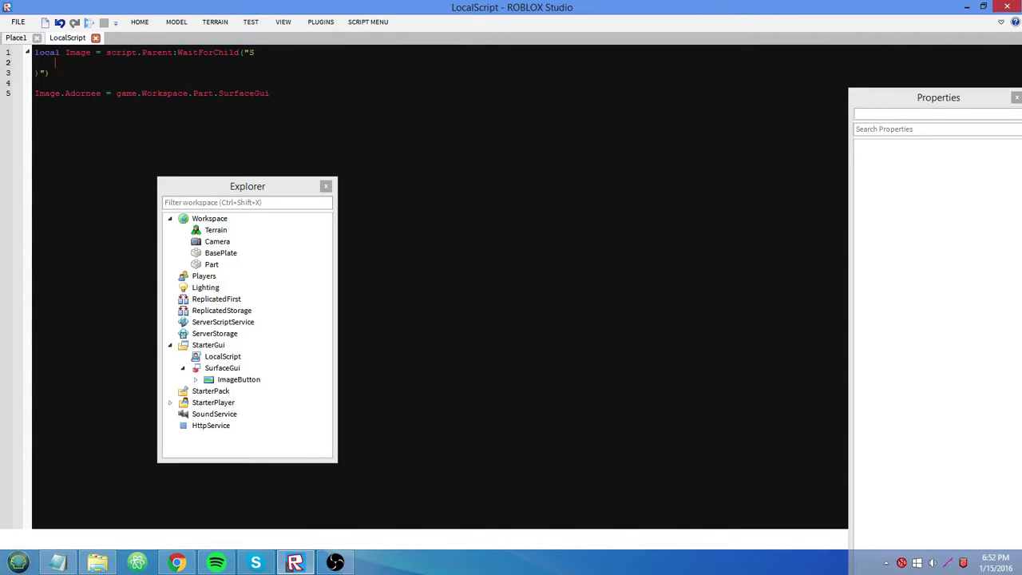
key(BackSpace)
key(BackSpace)
key(Return)
key(BackSpace)
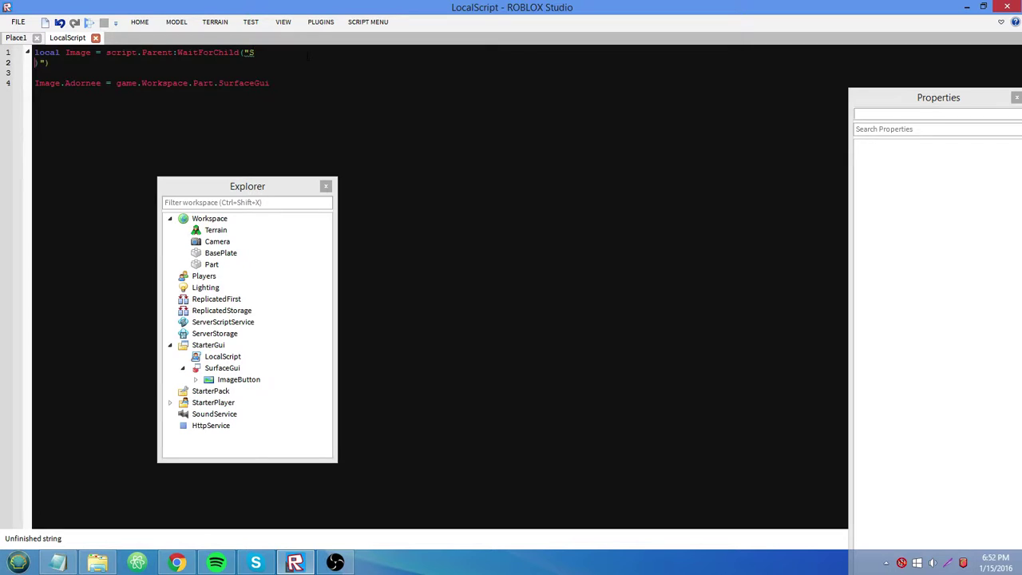
key(BackSpace)
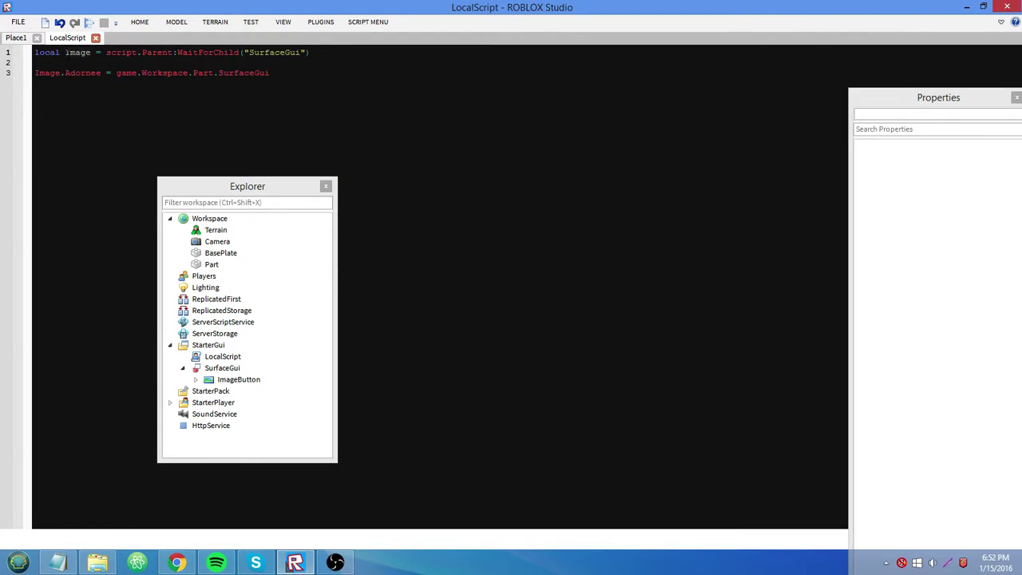
Check the Adornee property of the SurfaceGui in StarterGui and select its ImageButton without renaming it
click(247, 371)
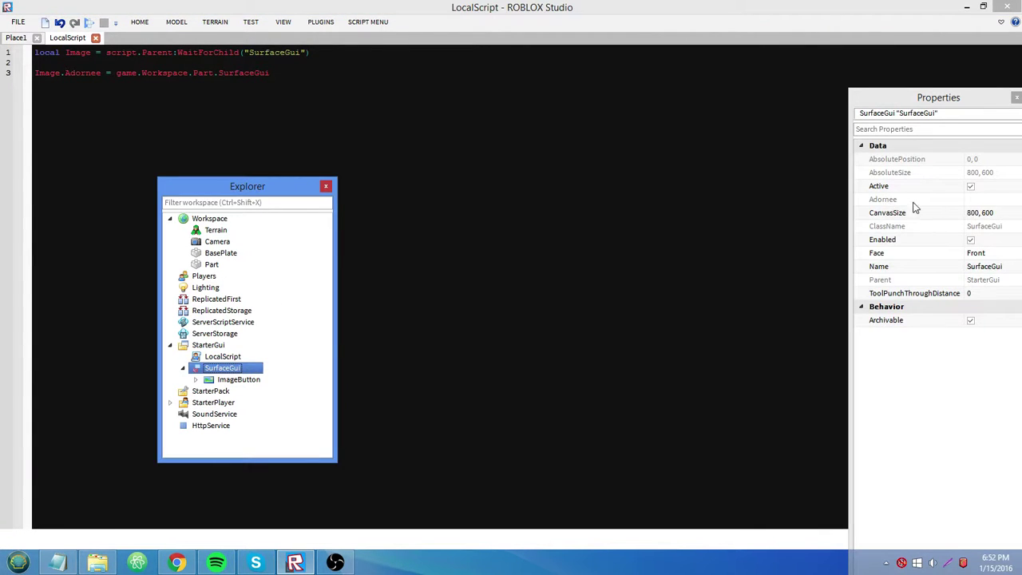
click(265, 380)
key(F2)
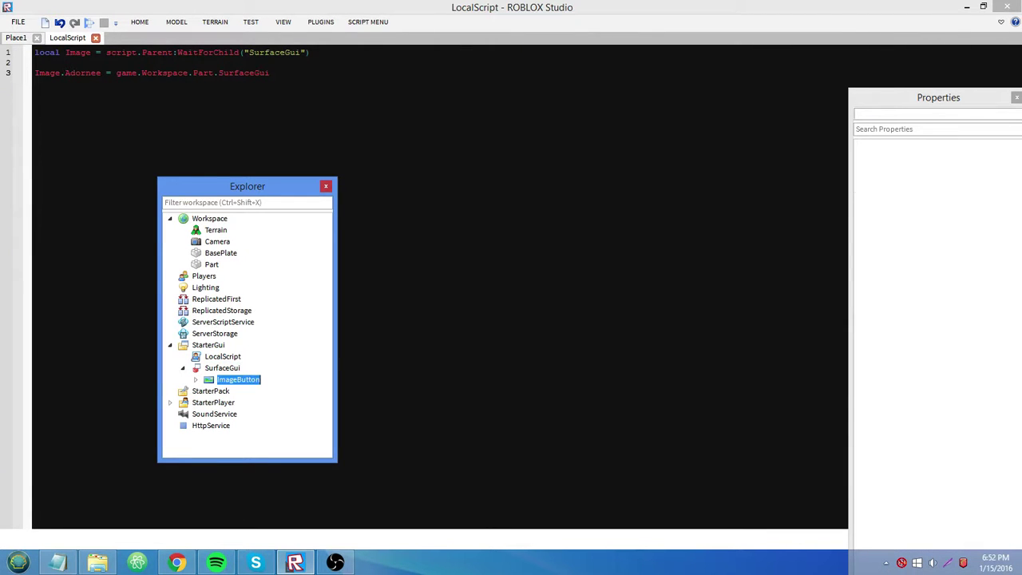
Run a local server test and walk the character around to examine where the image is displayed in the Player1 window
click(15, 39)
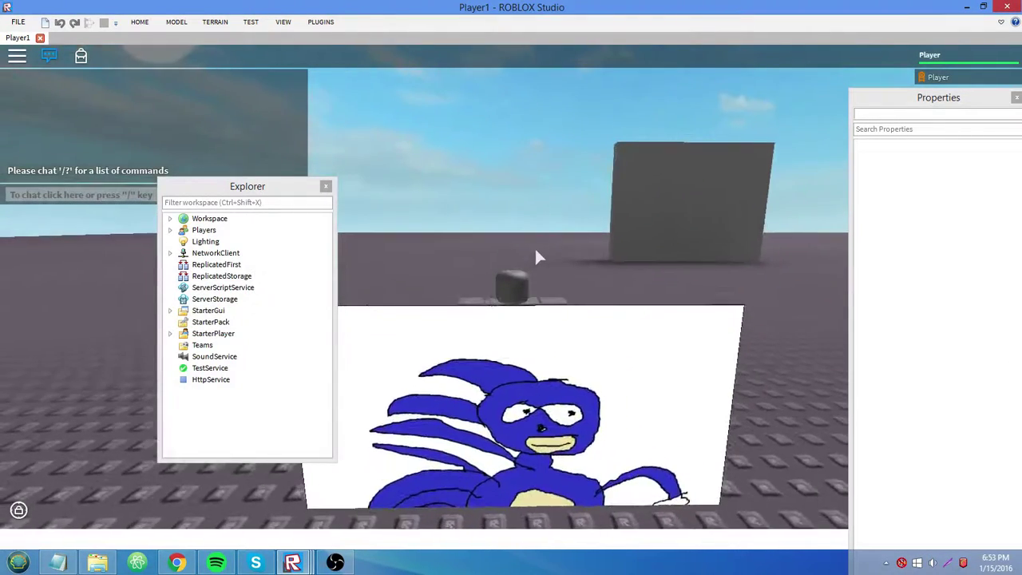
scroll(536, 249, down, 3)
right_drag(524, 285, 472, 310)
key(d)
key(s)
key(a)
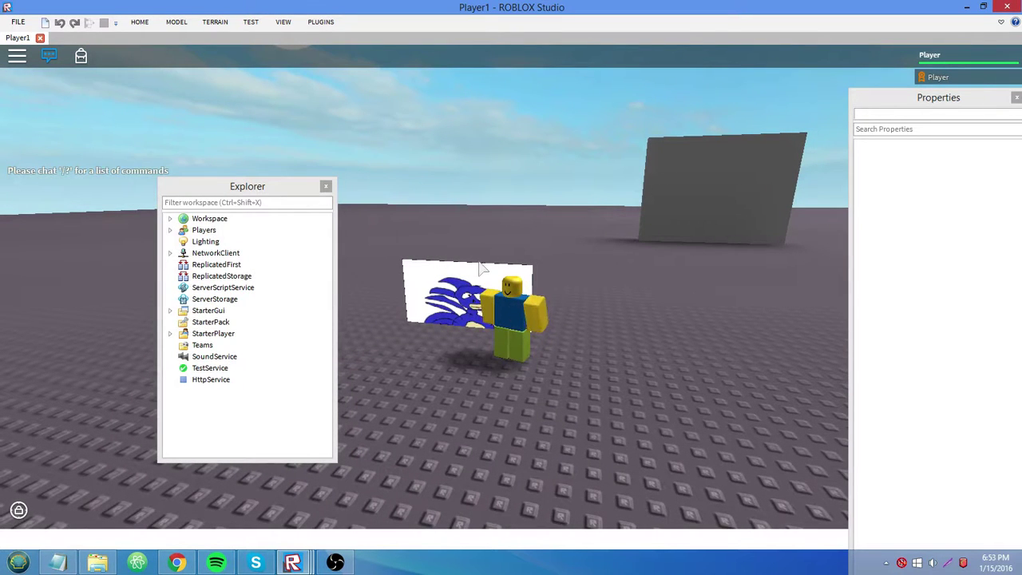
key(d)
right_drag(487, 266, 488, 265)
scroll(488, 265, down, 8)
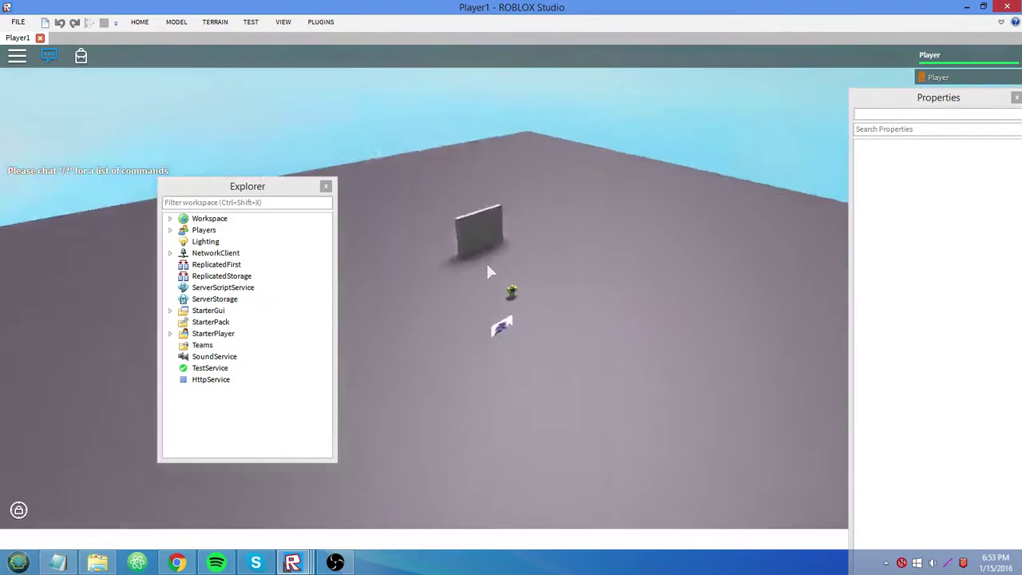
Open the developer console in the Player1 window and move it clear of the Explorer to read the script log
scroll(490, 272, up, 10)
key(F9)
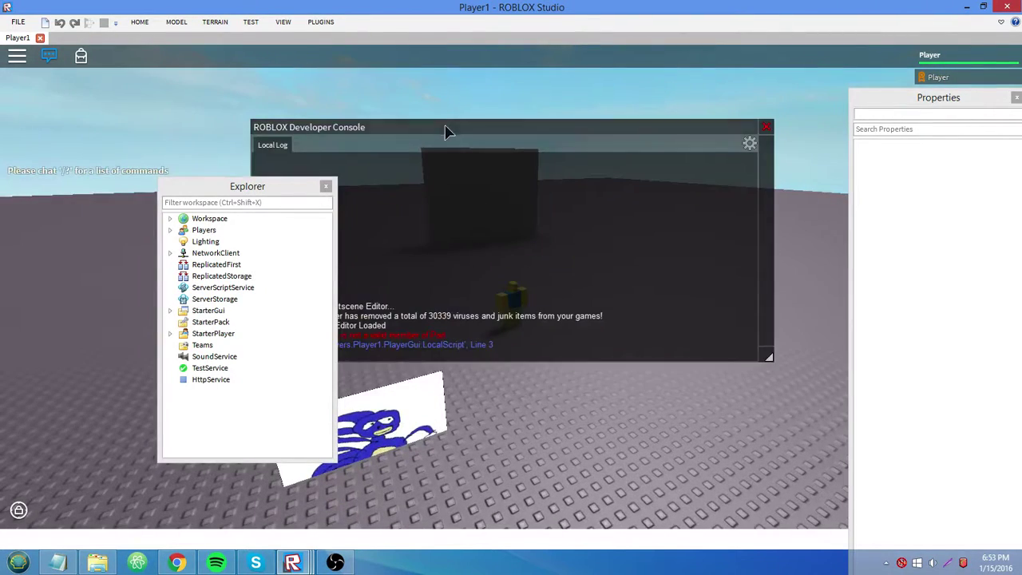
drag(447, 131, 524, 135)
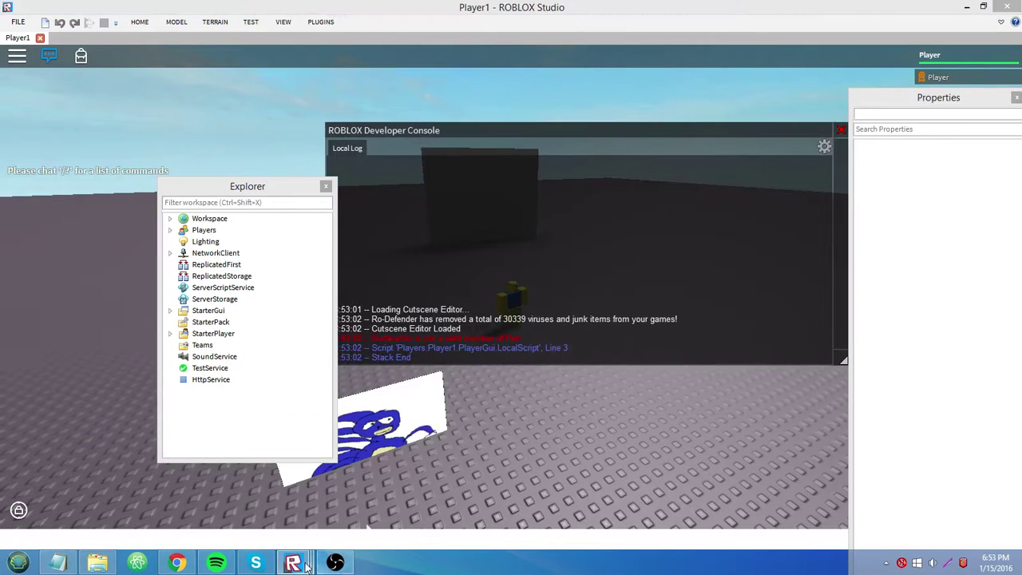
Close the Player1 and Server test windows to return to Place1
mouse_move(306, 566)
click(495, 458)
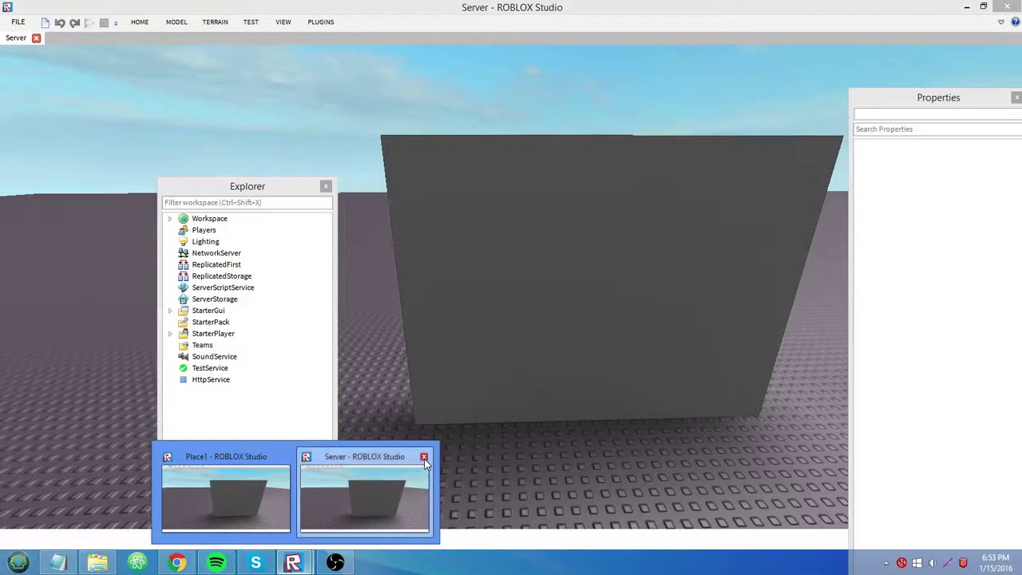
click(425, 457)
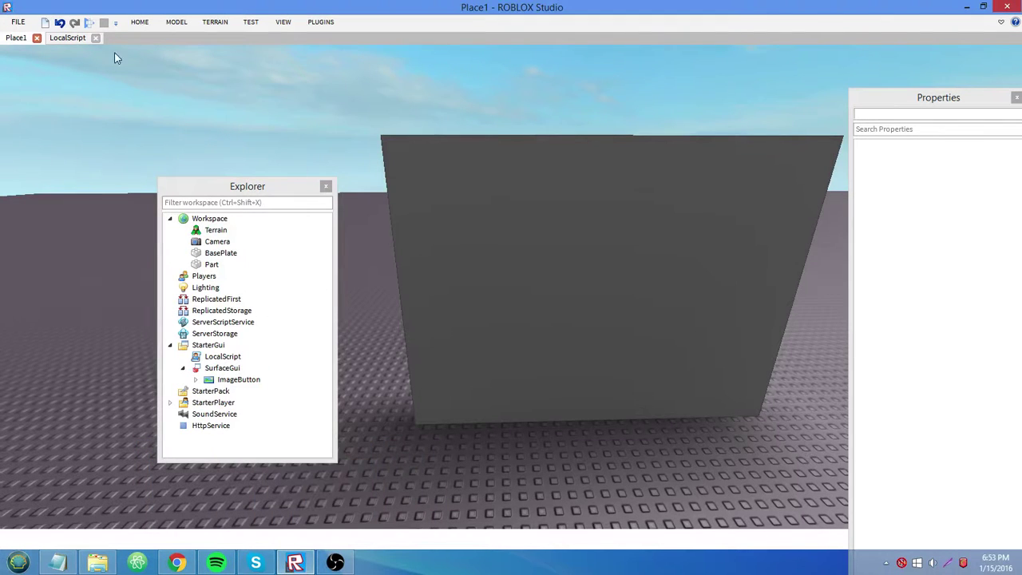
Remove .SurfaceGui from line 3 of the LocalScript so Image.Adornee is set to game.Workspace.Part
click(76, 37)
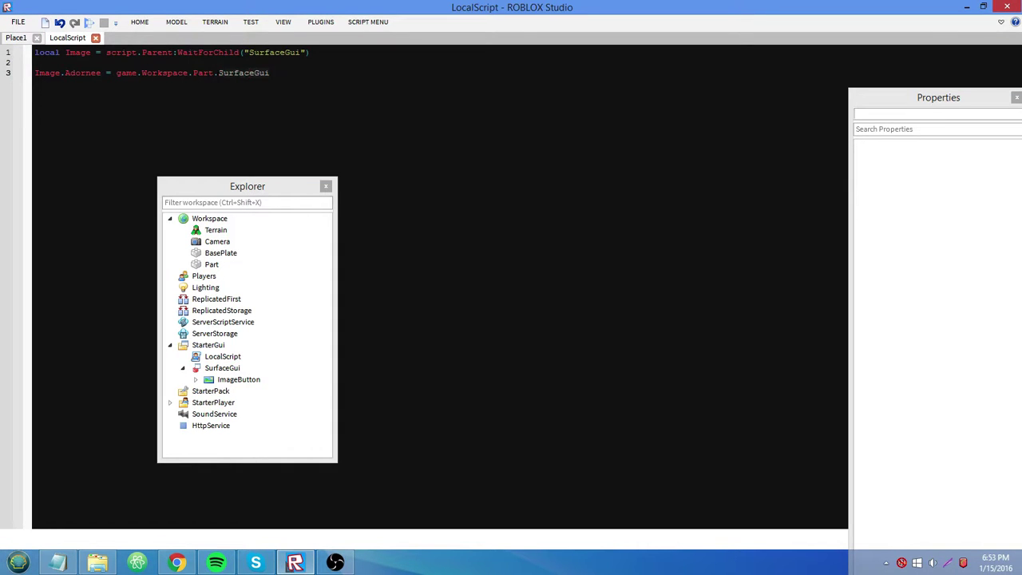
key(BackSpace)
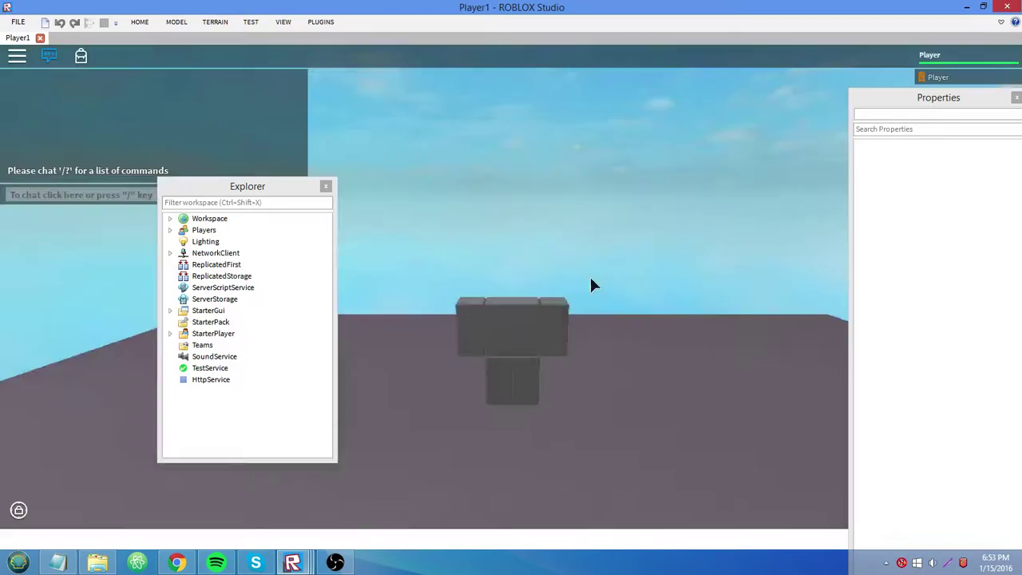
Walk the character up to the part in a new Player1 test to inspect the image on its face
right_drag(590, 275, 521, 312)
scroll(520, 313, down, 2)
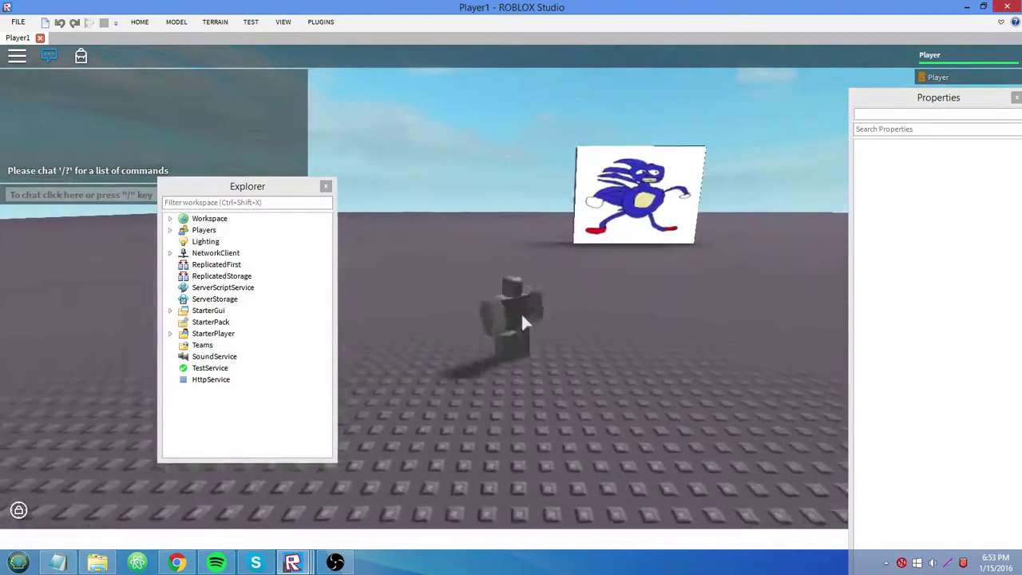
key(w)
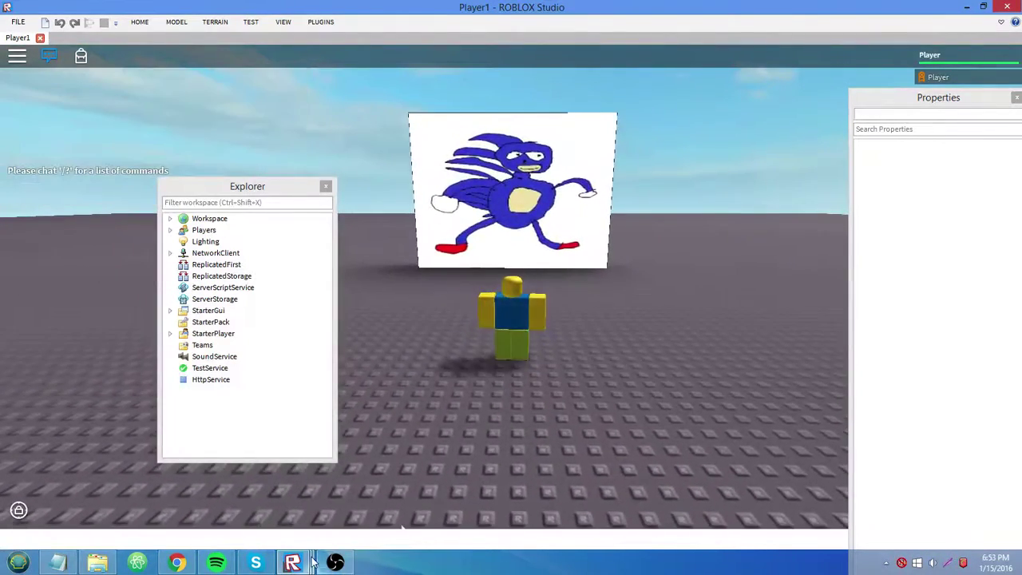
Show the Output in the Server window and test the image button in the Player1 window, checking the server's printed output
mouse_move(292, 563)
click(304, 496)
click(282, 22)
click(272, 39)
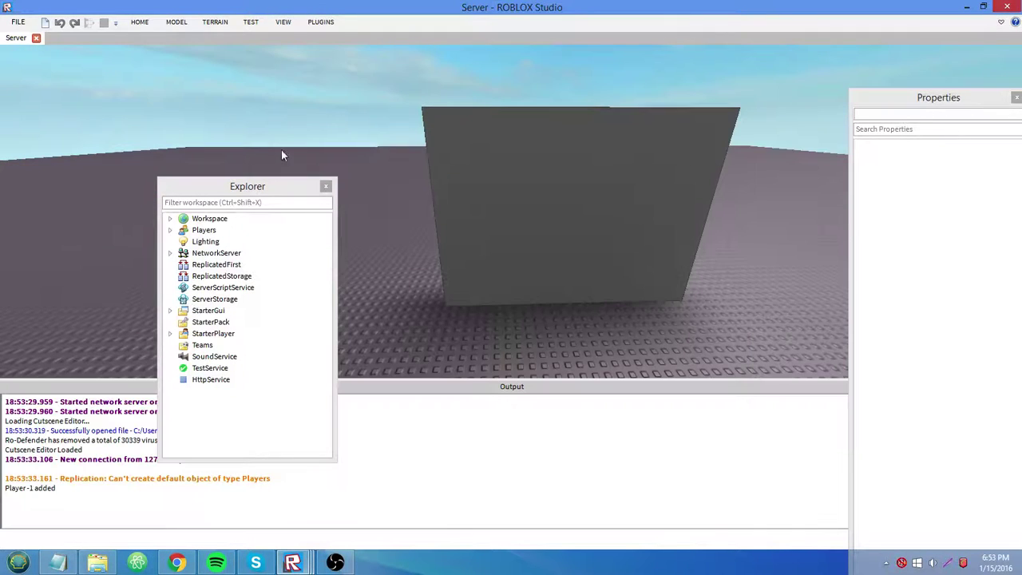
click(379, 507)
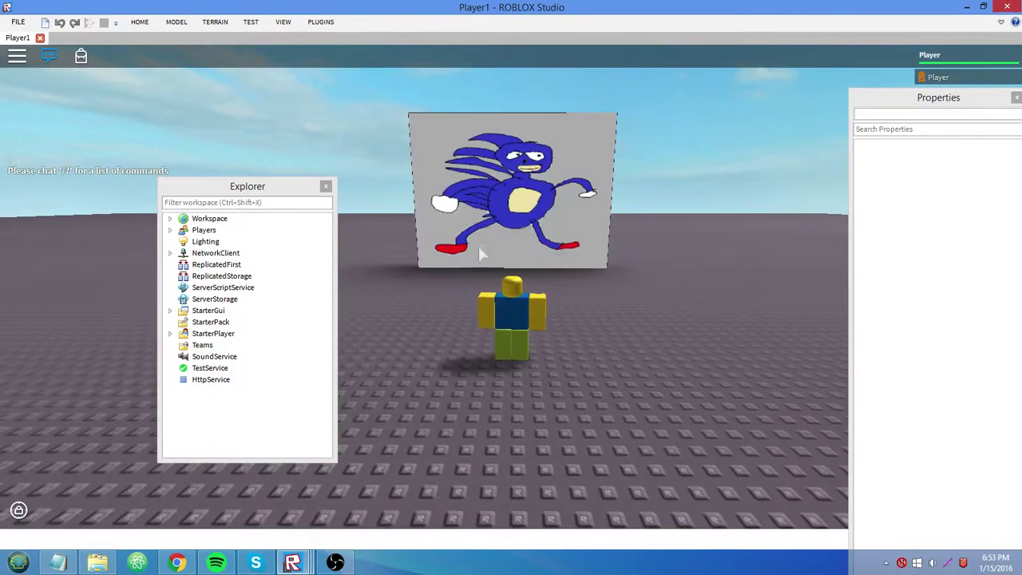
click(300, 503)
mouse_move(83, 499)
mouse_down()
mouse_move(8, 498)
mouse_move(83, 500)
mouse_up()
click(421, 502)
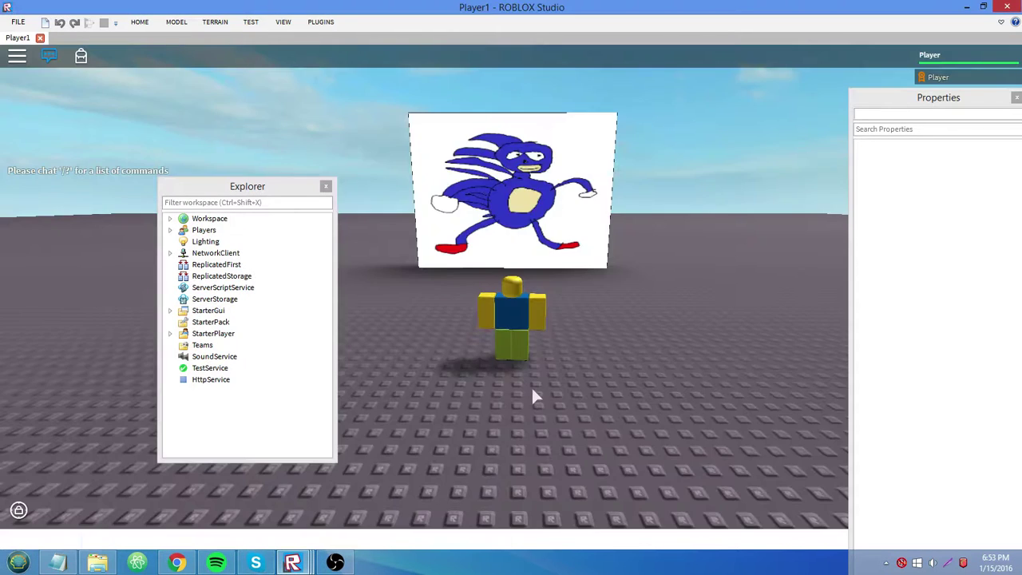
Finish walking around the image, check the Server output and close both the Server and Player1 test windows
key(a)
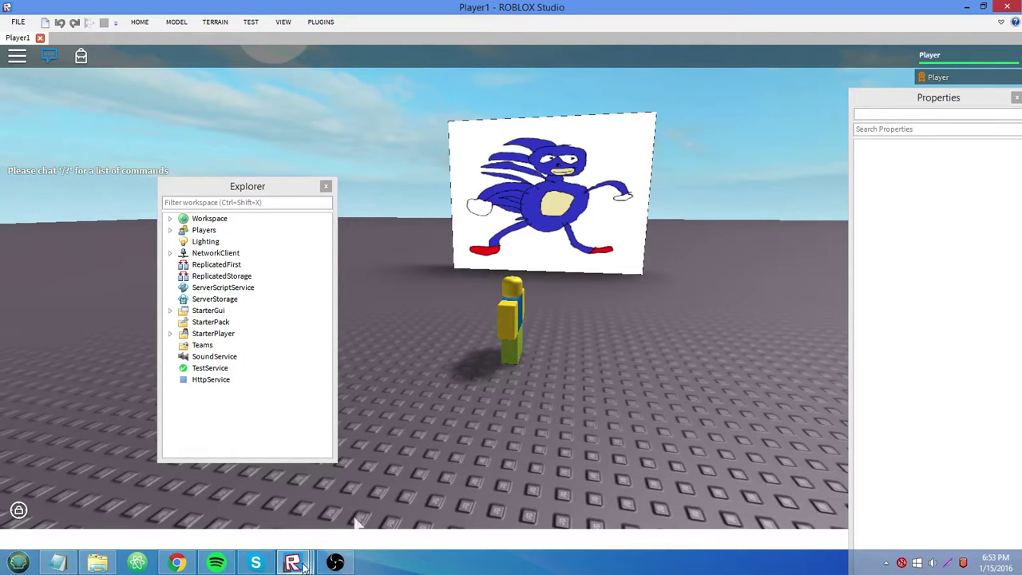
mouse_move(292, 563)
mouse_move(359, 455)
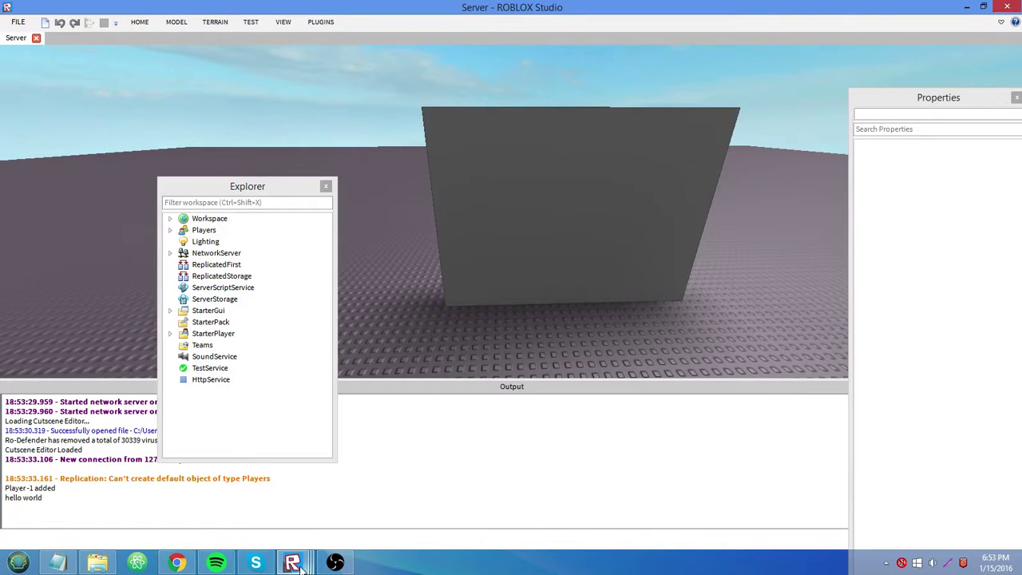
click(355, 457)
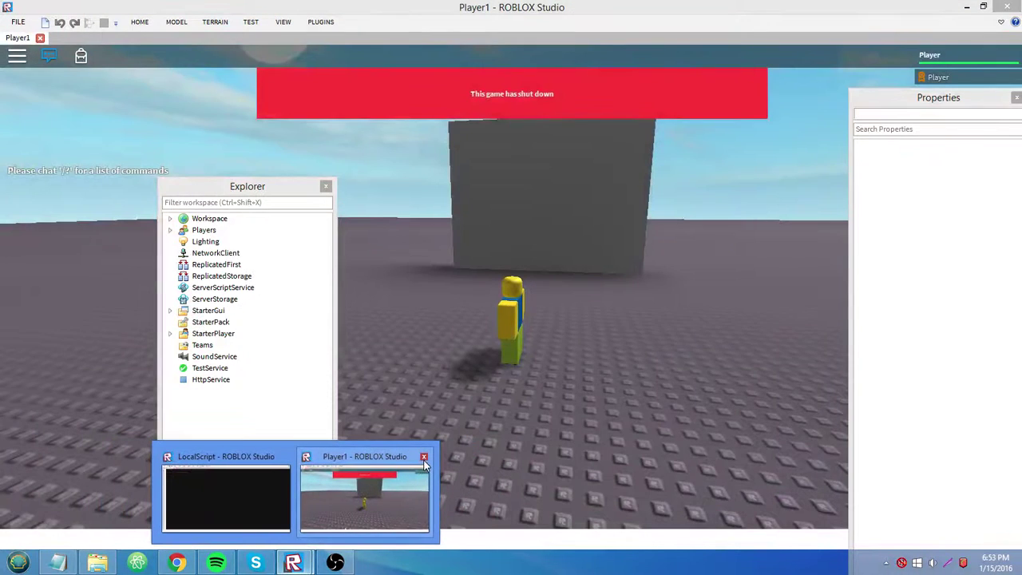
click(423, 456)
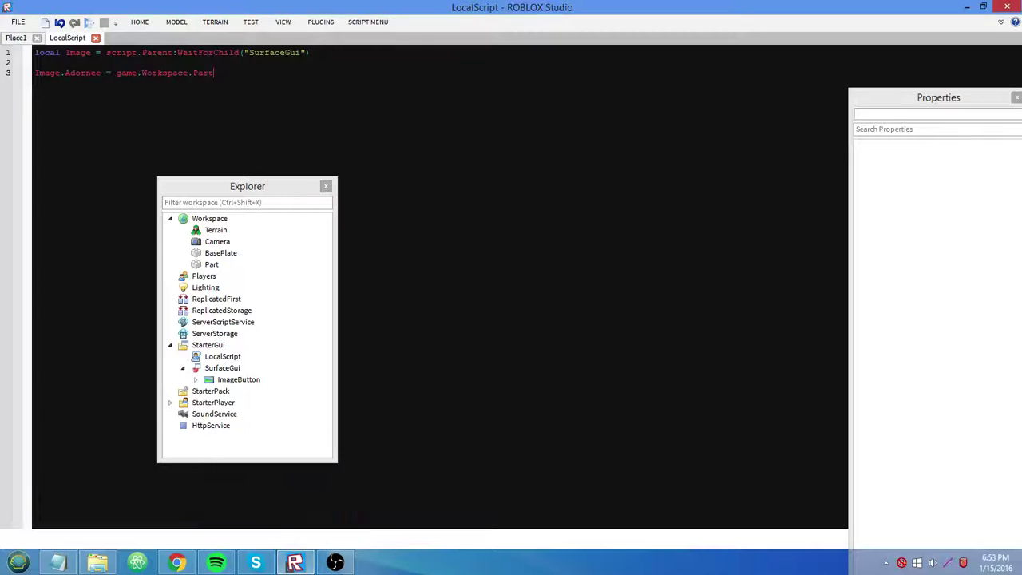
Close the LocalScript editor and delete the SurfaceGui and the LocalScript from StarterGui
click(95, 38)
click(232, 368)
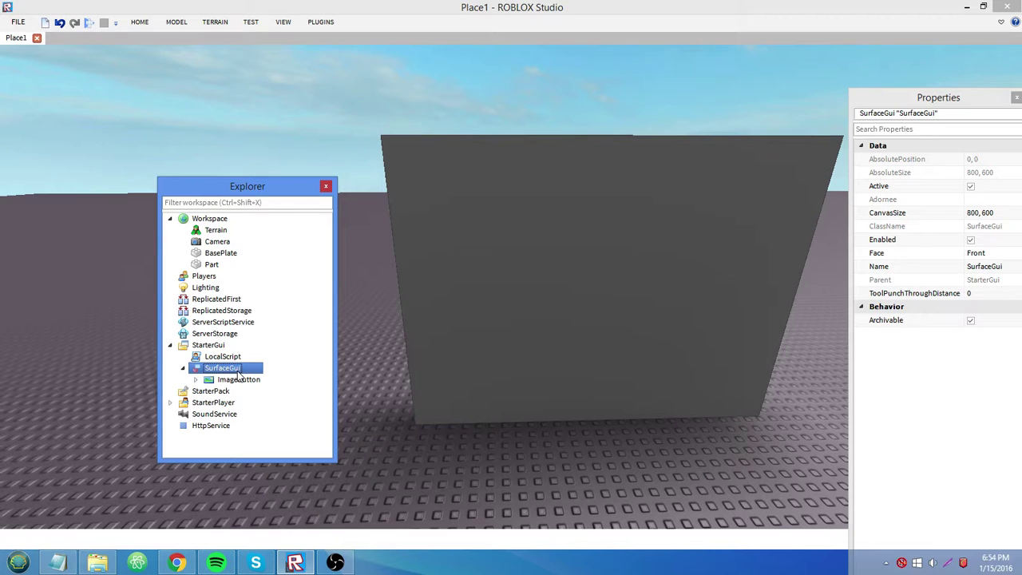
key(Delete)
click(238, 358)
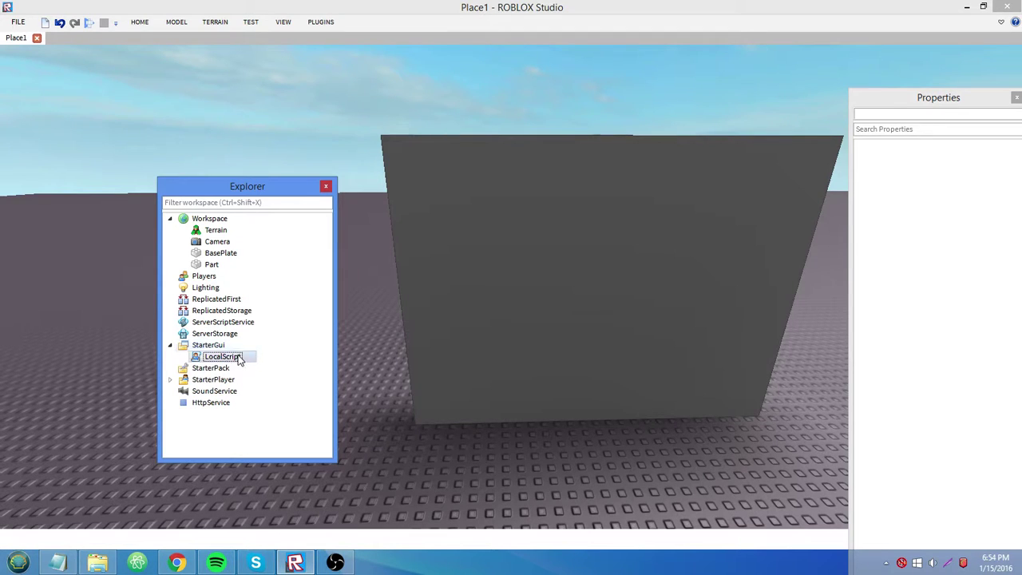
key(Delete)
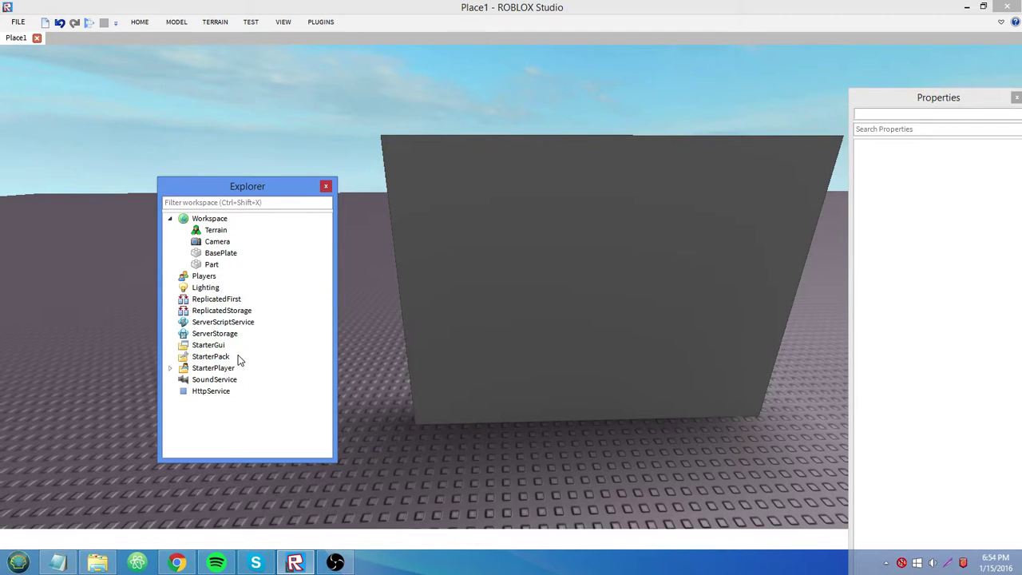